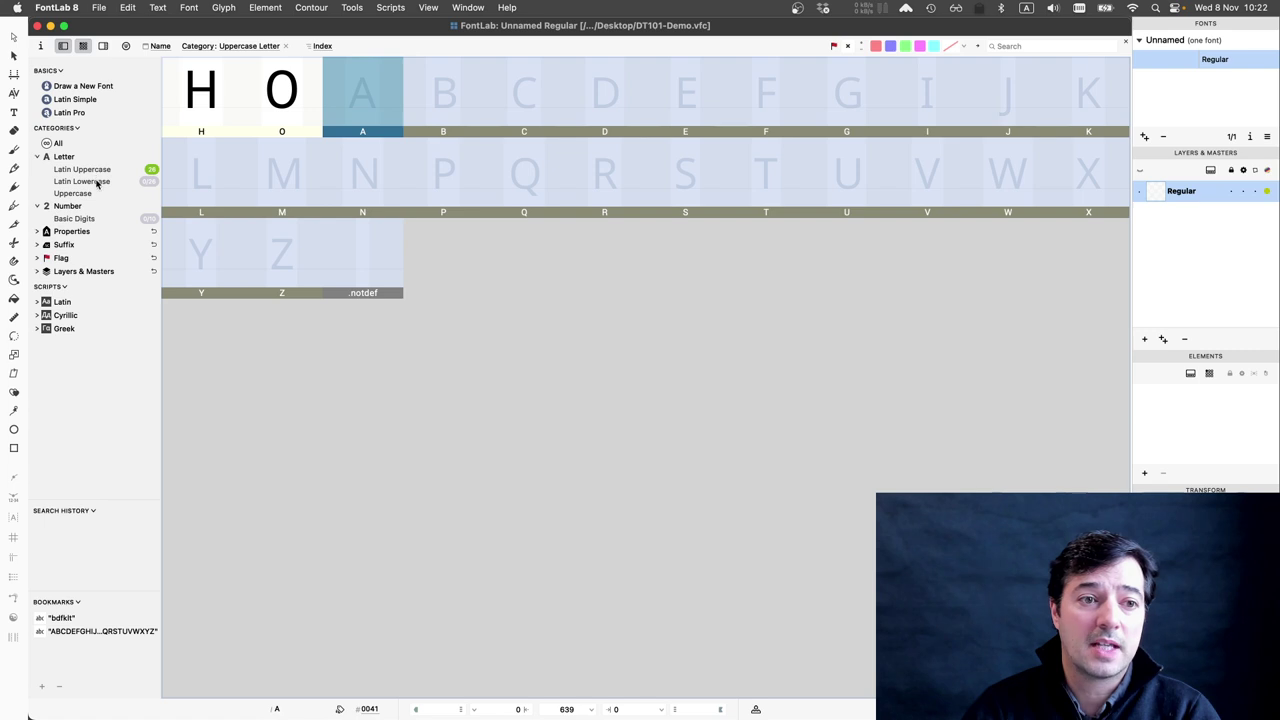
- Try sorting the Latin Uppercase glyphs by Name and restore the Index order
click(99, 170)
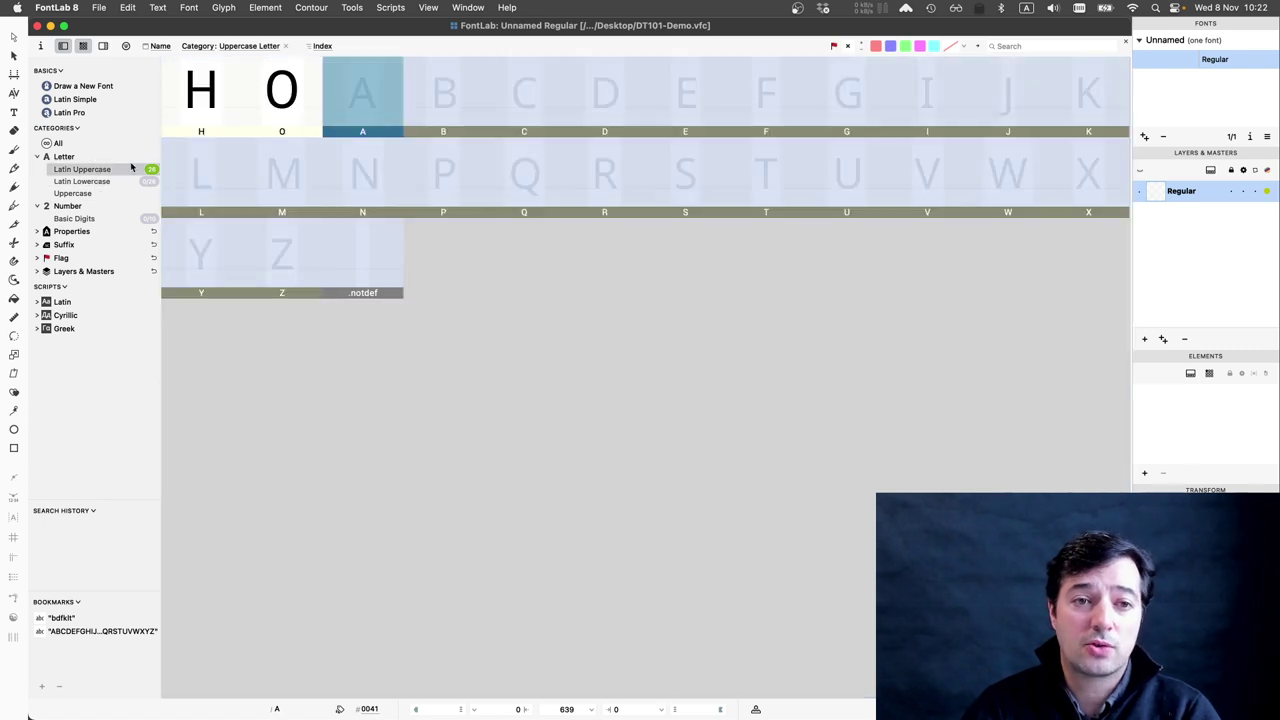
mouse_move(392, 107)
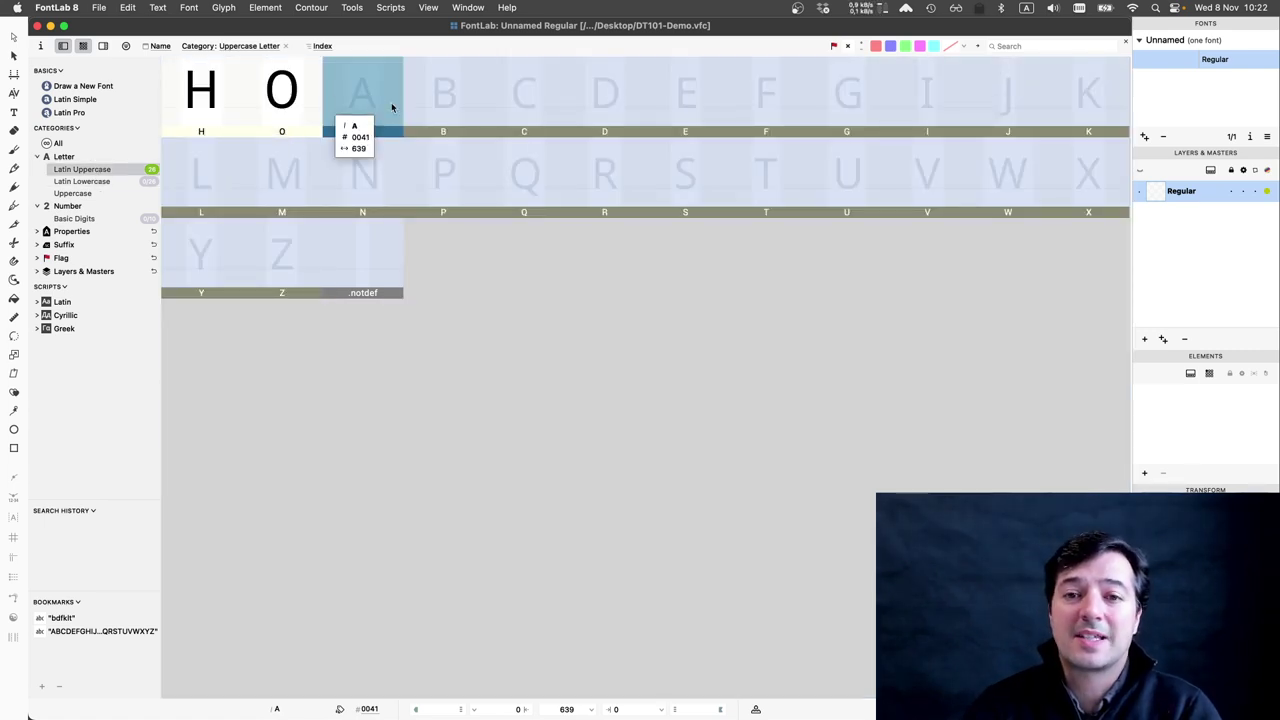
click(323, 47)
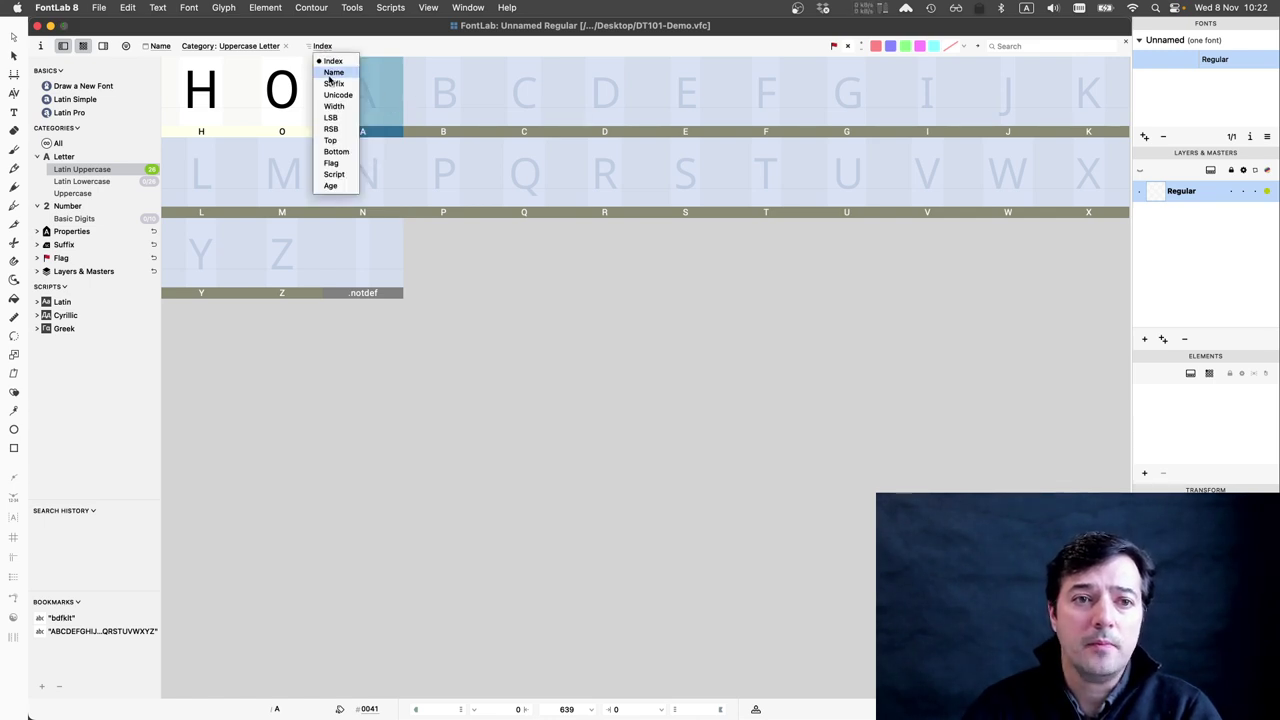
click(333, 72)
click(323, 47)
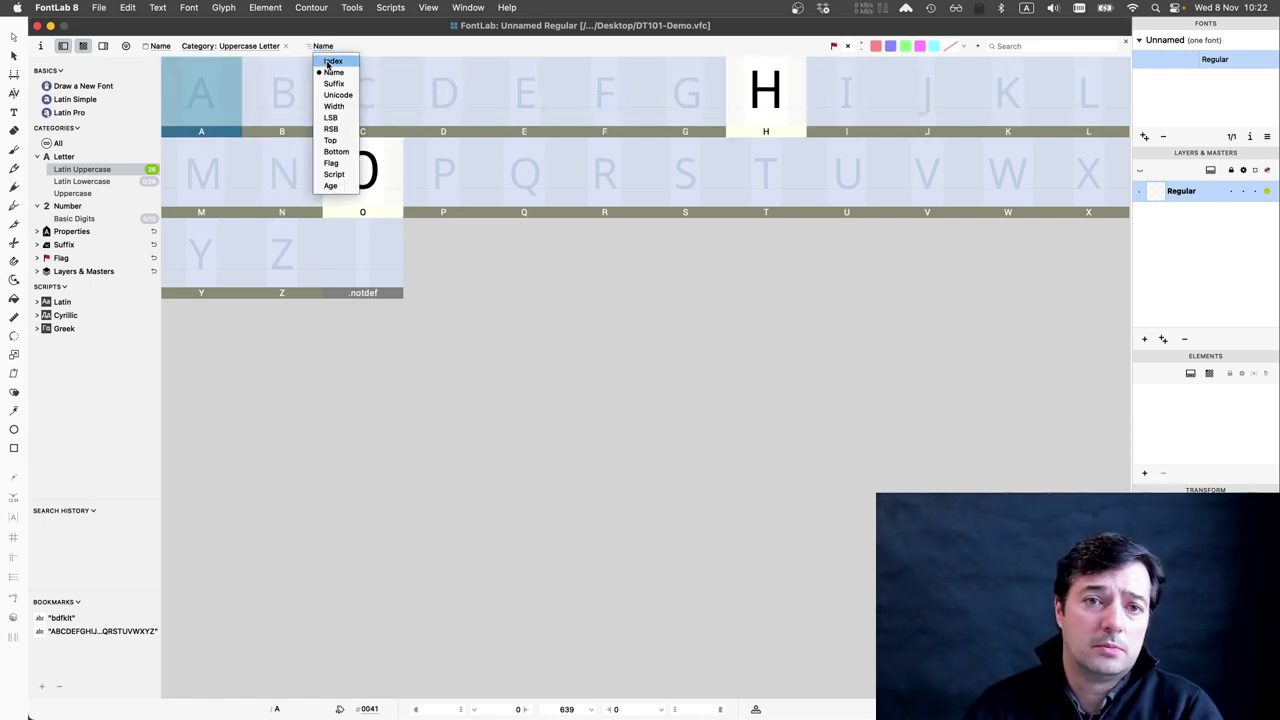
click(328, 63)
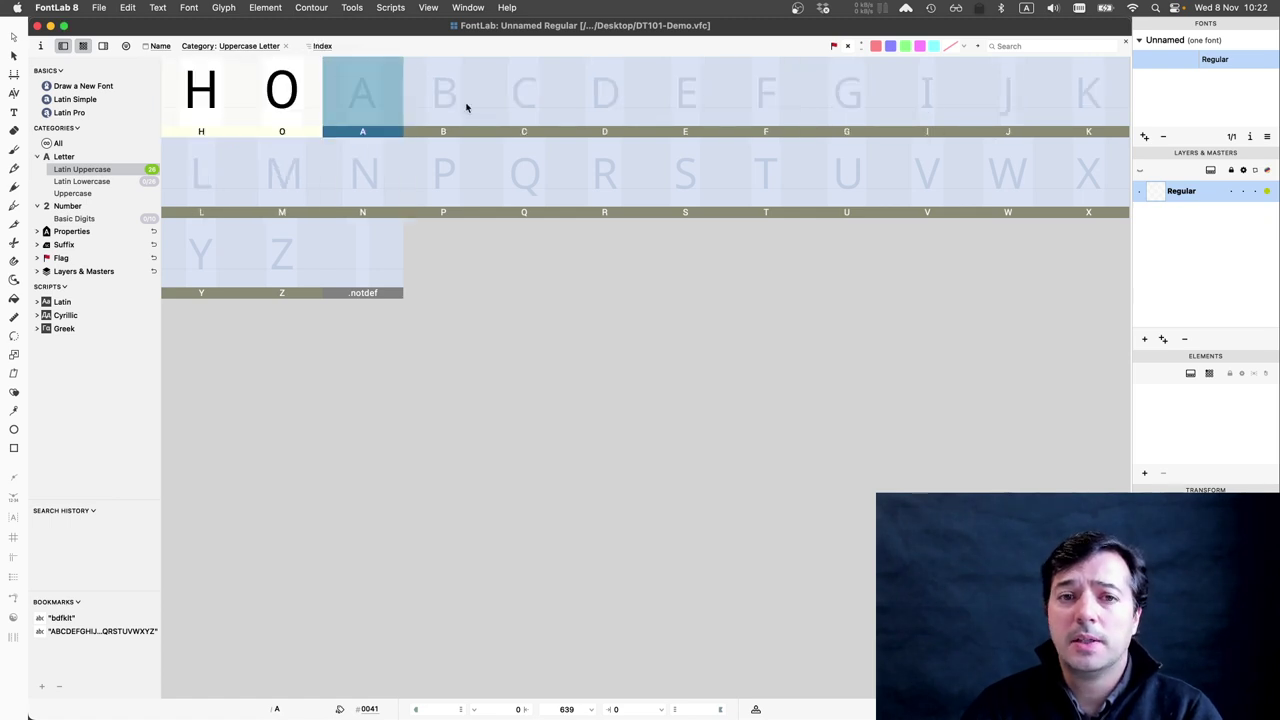
- Open the uppercase U glyph from the font overview and fill the glyph window's text with HUO
drag(466, 107, 848, 163)
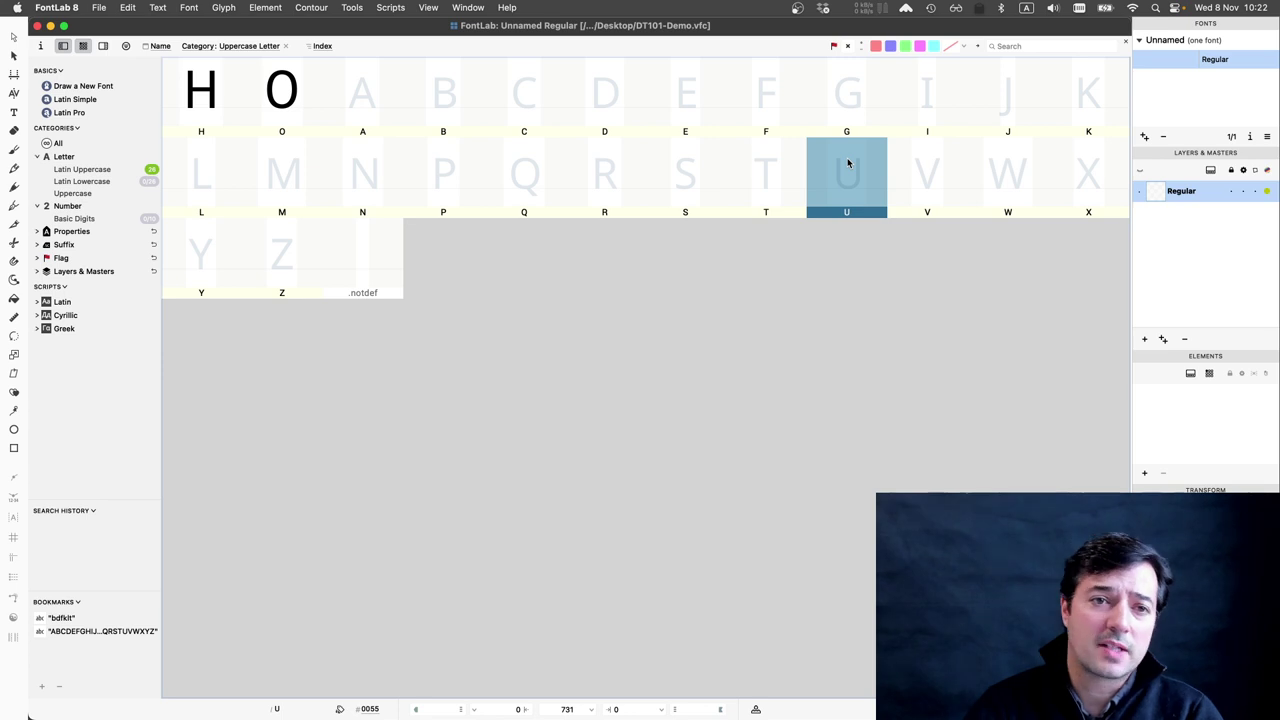
double_click(848, 163)
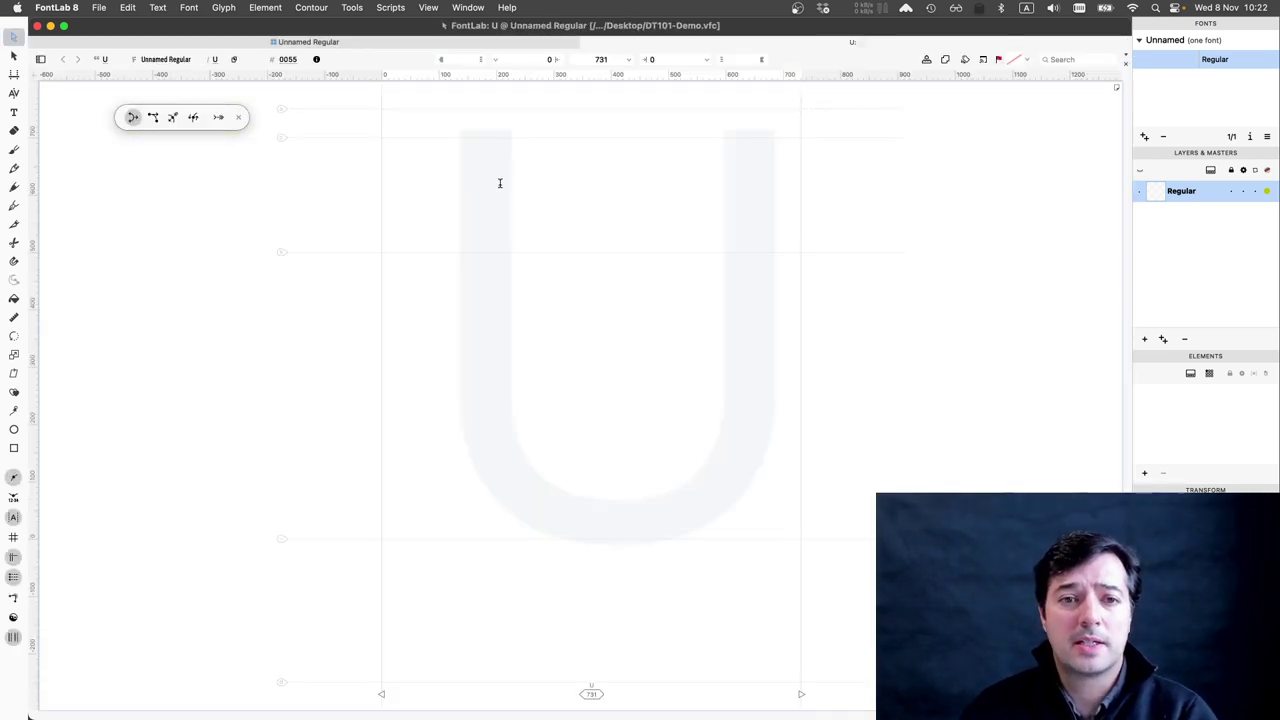
click(469, 186)
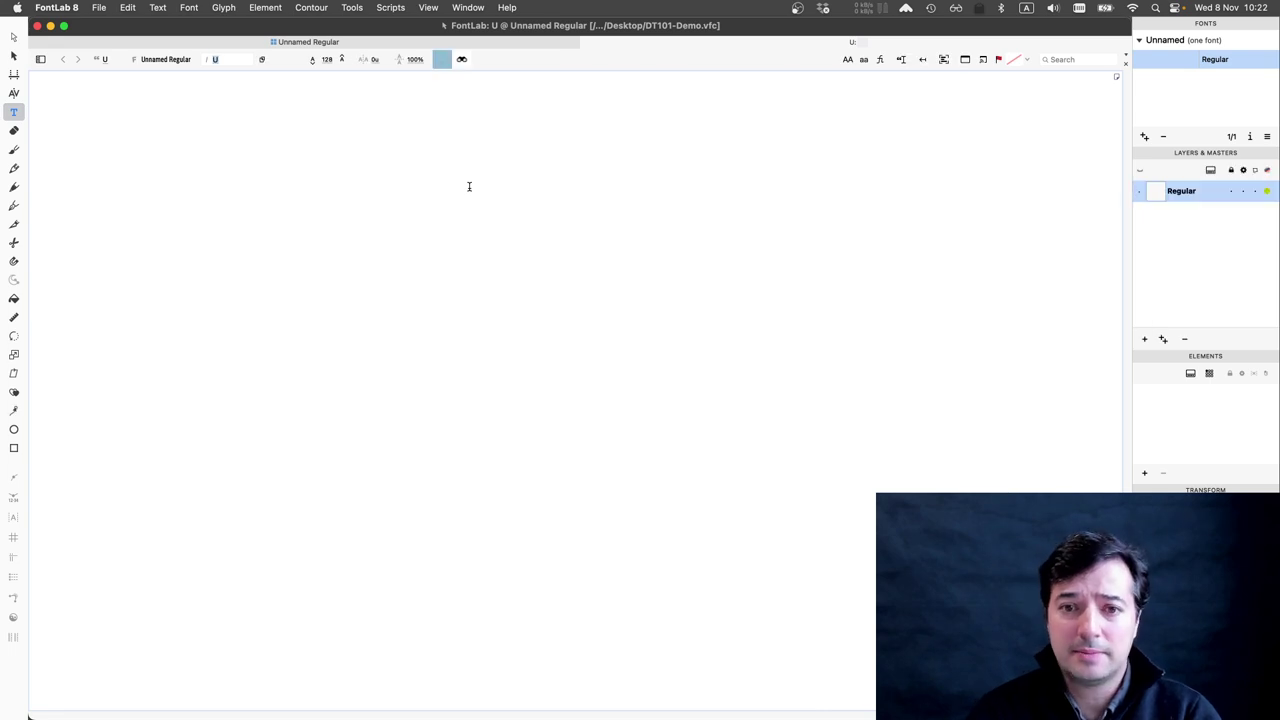
text(HU)
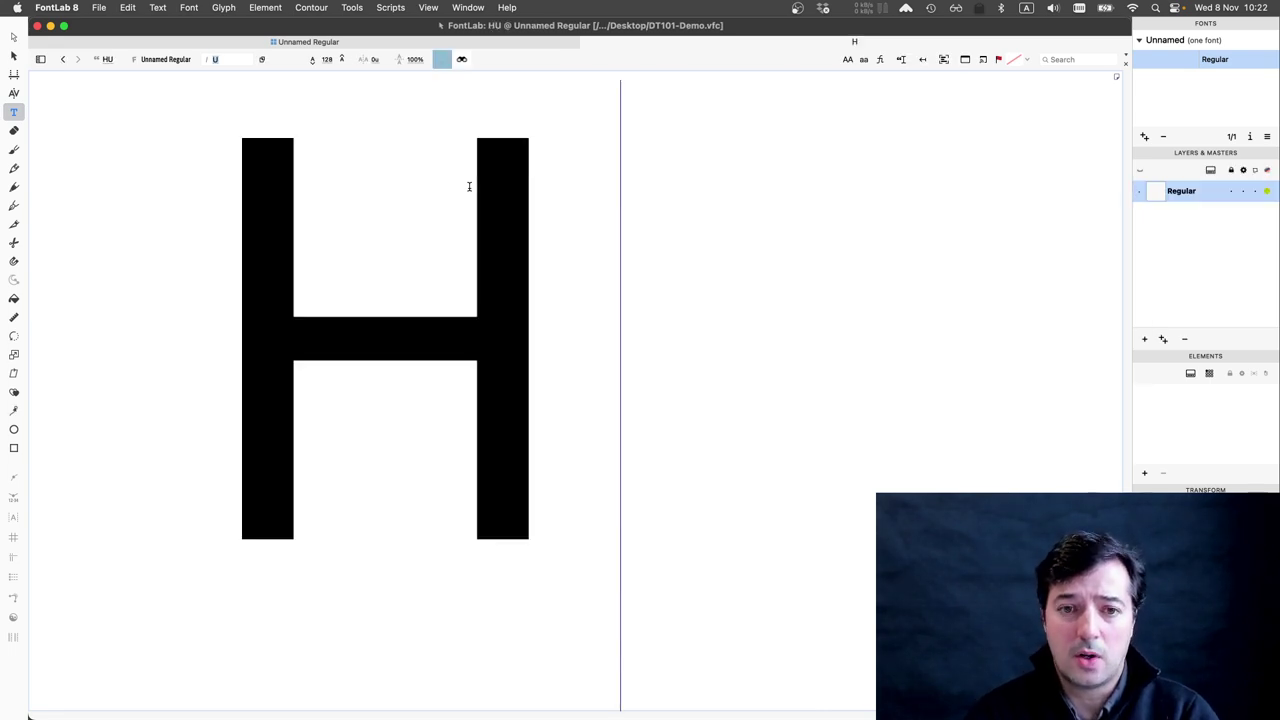
text(O)
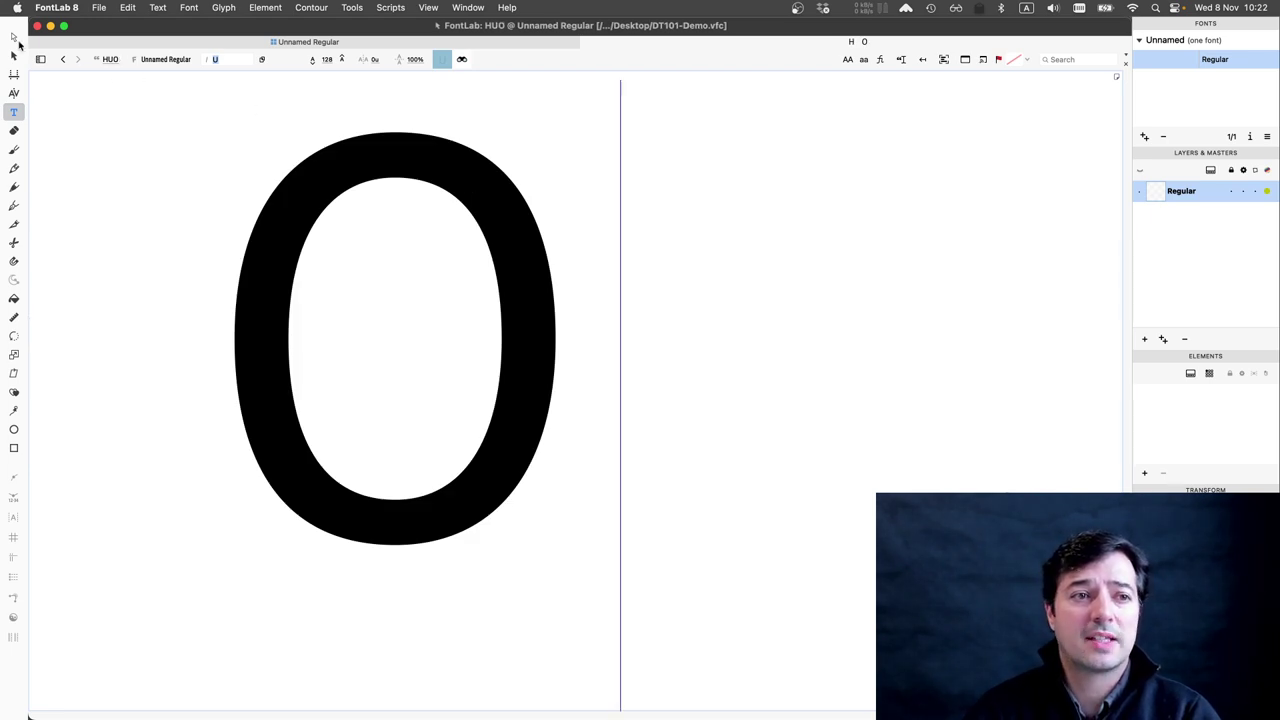
- Leave text editing, preview the letters, and make the empty U between H and O the active glyph
key(Escape)
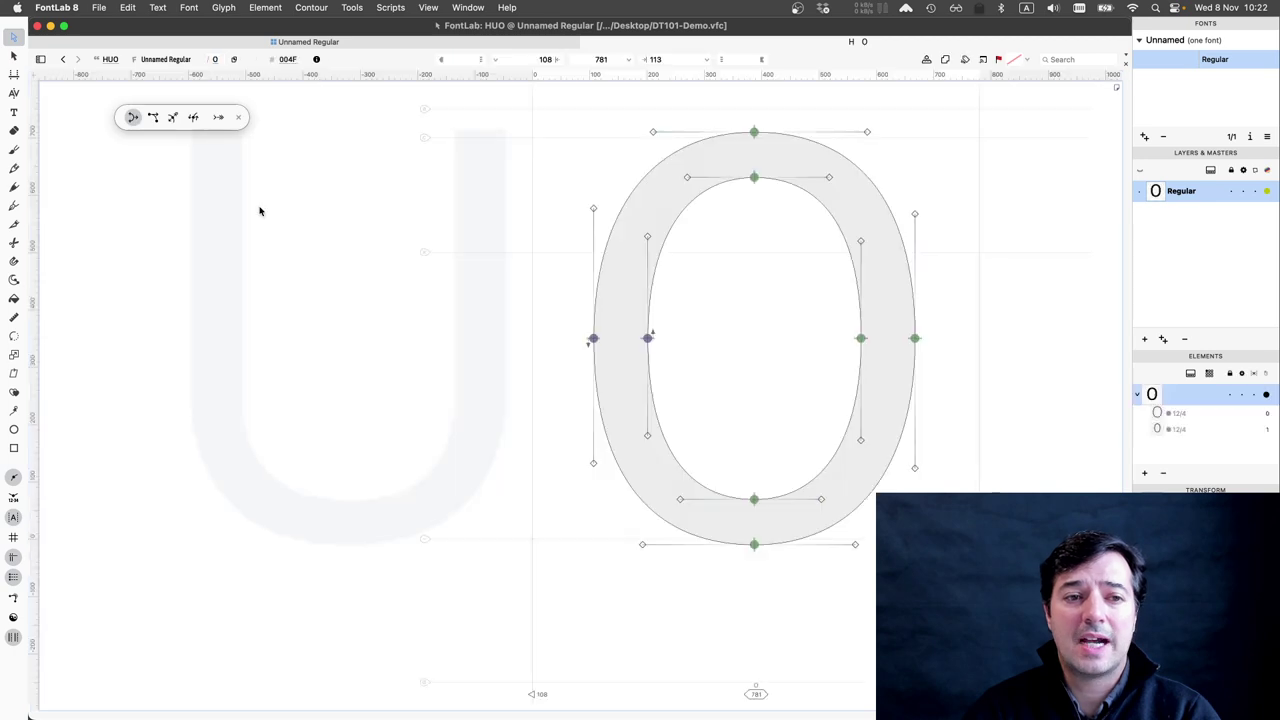
scroll(296, 254, left, 3)
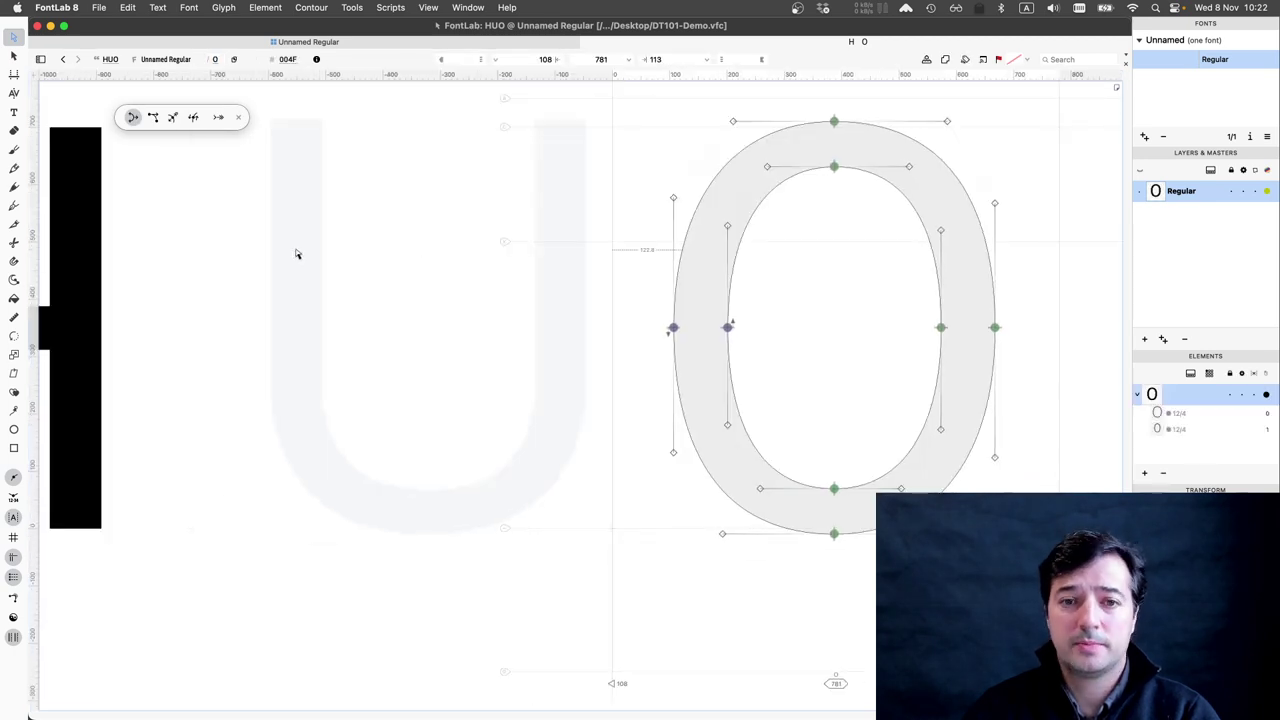
key(space)
drag(343, 257, 526, 297)
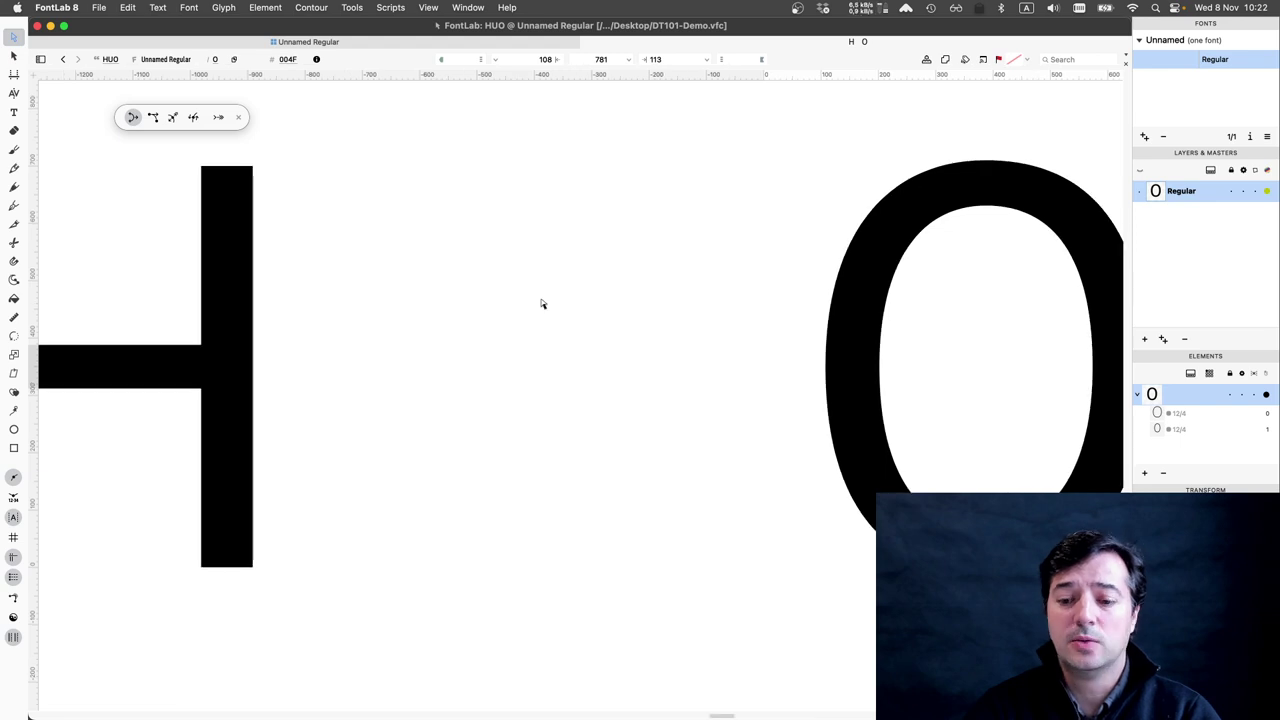
scroll(541, 303, down, 1)
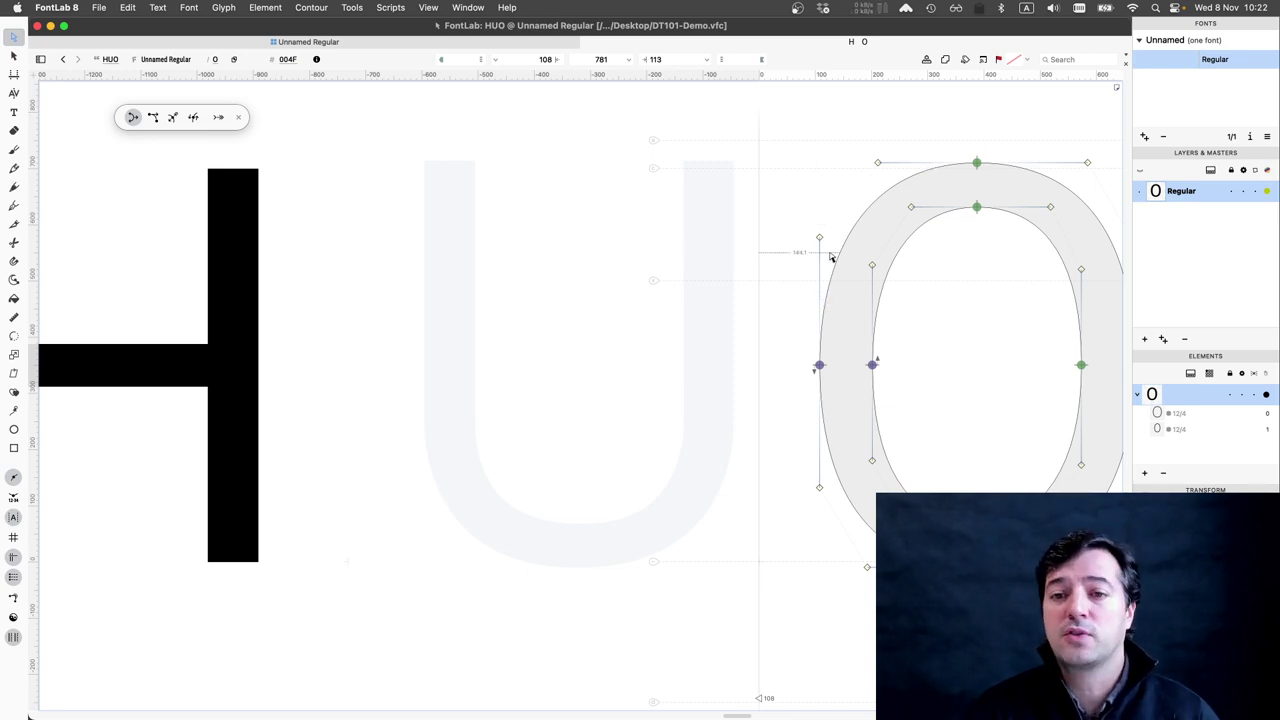
click(631, 240)
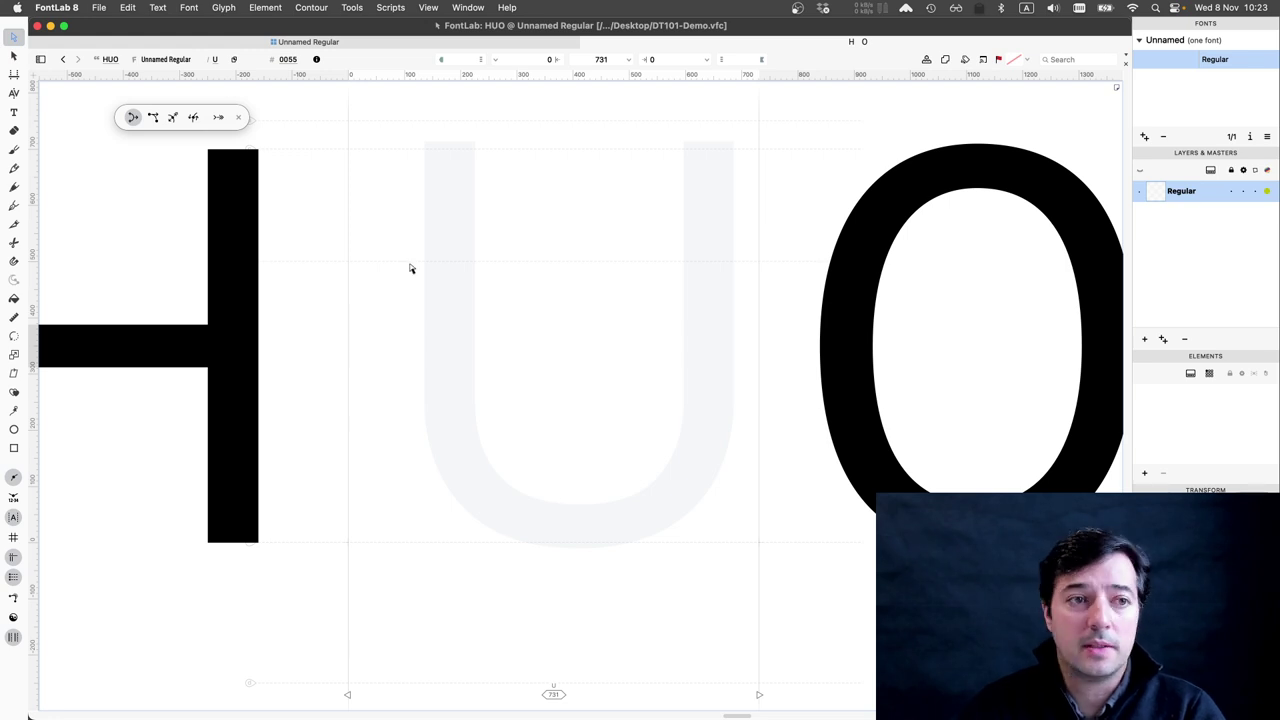
- Draw the U's outer contour from (136, 700) down to y 220, curving through about (360, 0) and back up to about (579, 700)
click(15, 206)
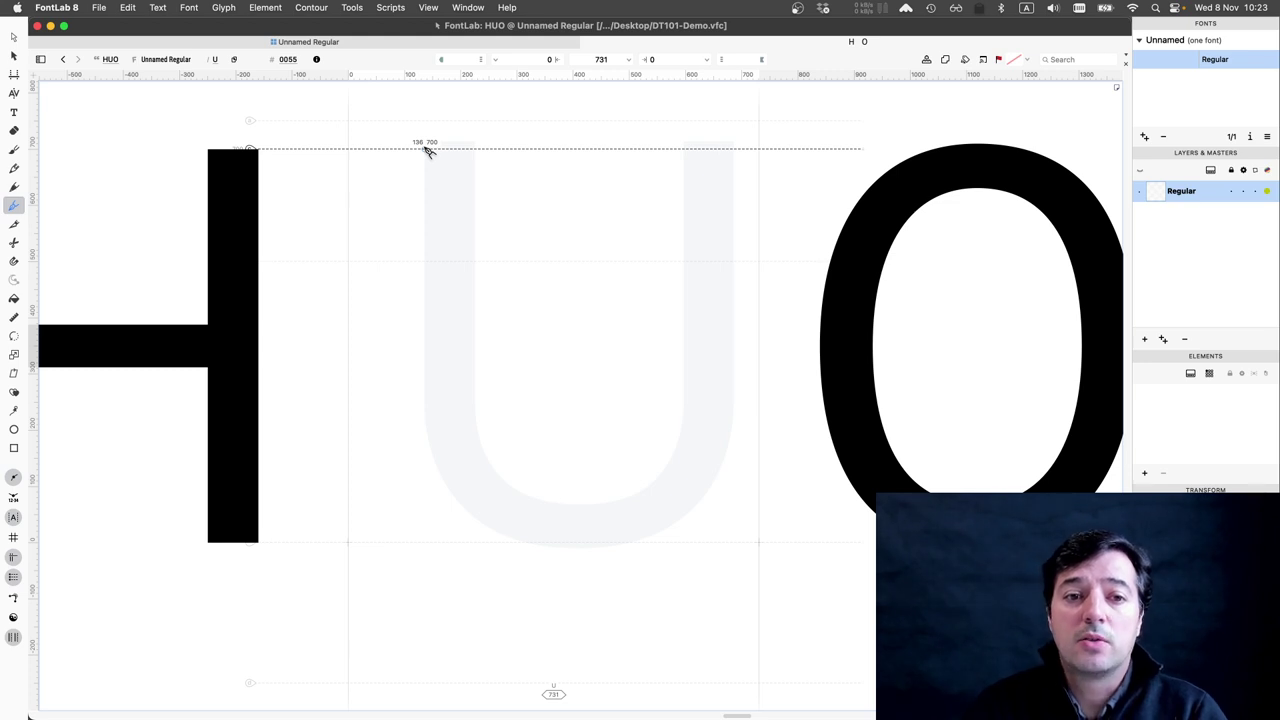
click(425, 149)
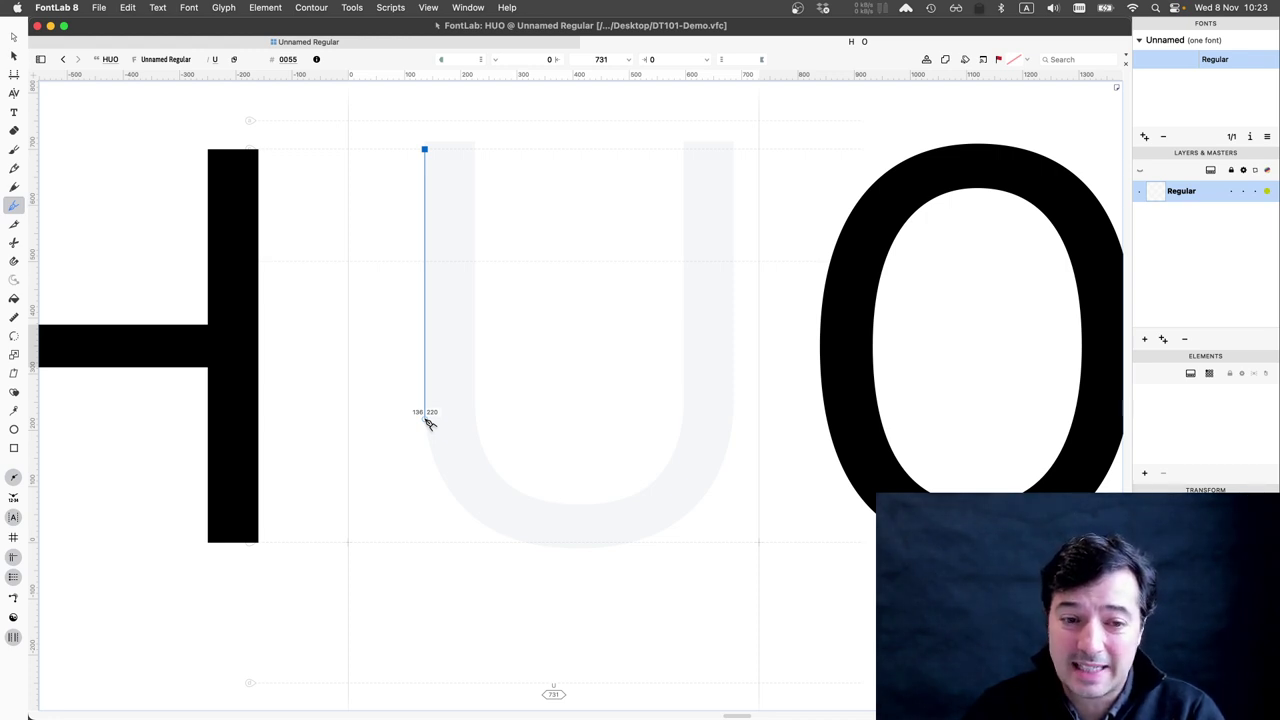
drag(425, 420, 425, 474)
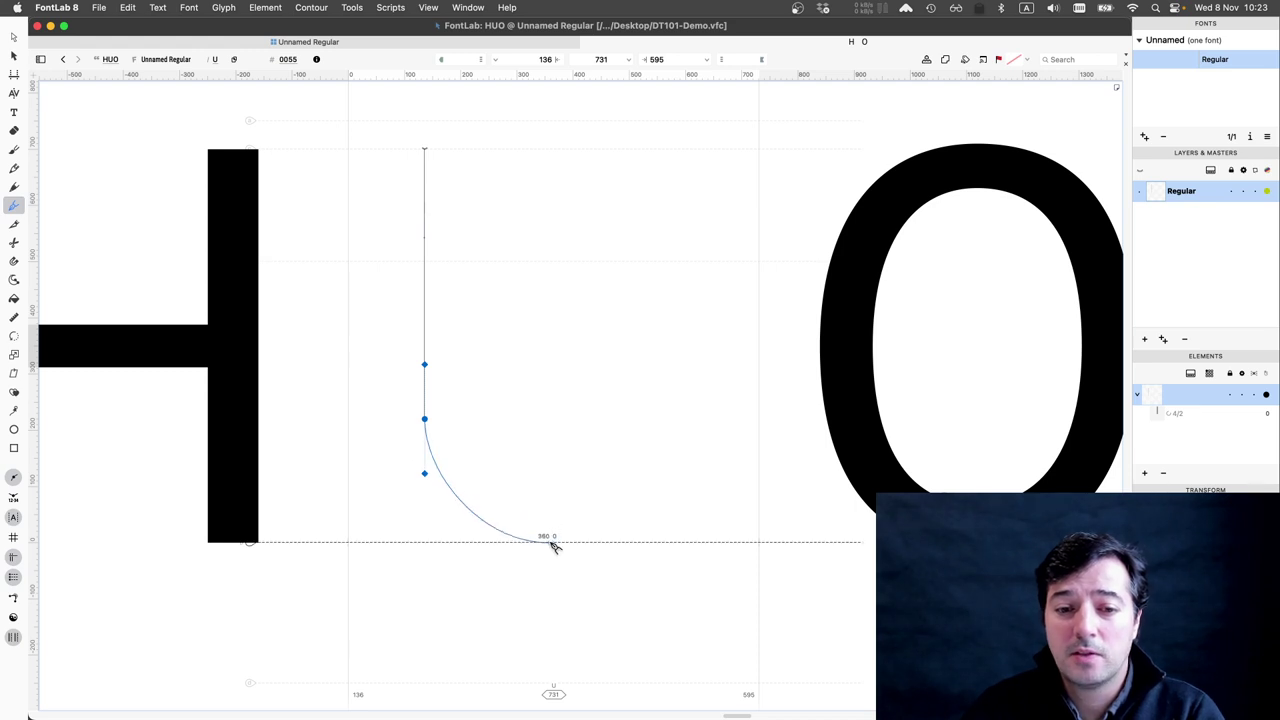
drag(556, 543, 630, 546)
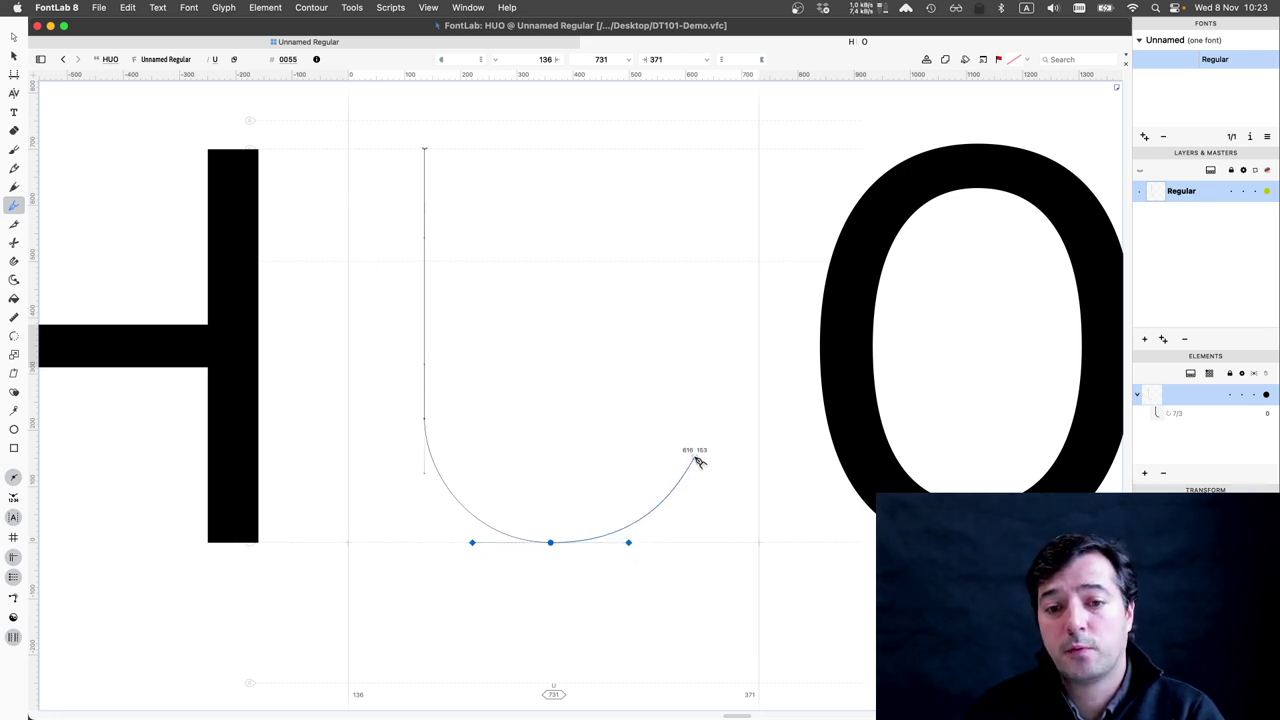
drag(673, 420, 674, 374)
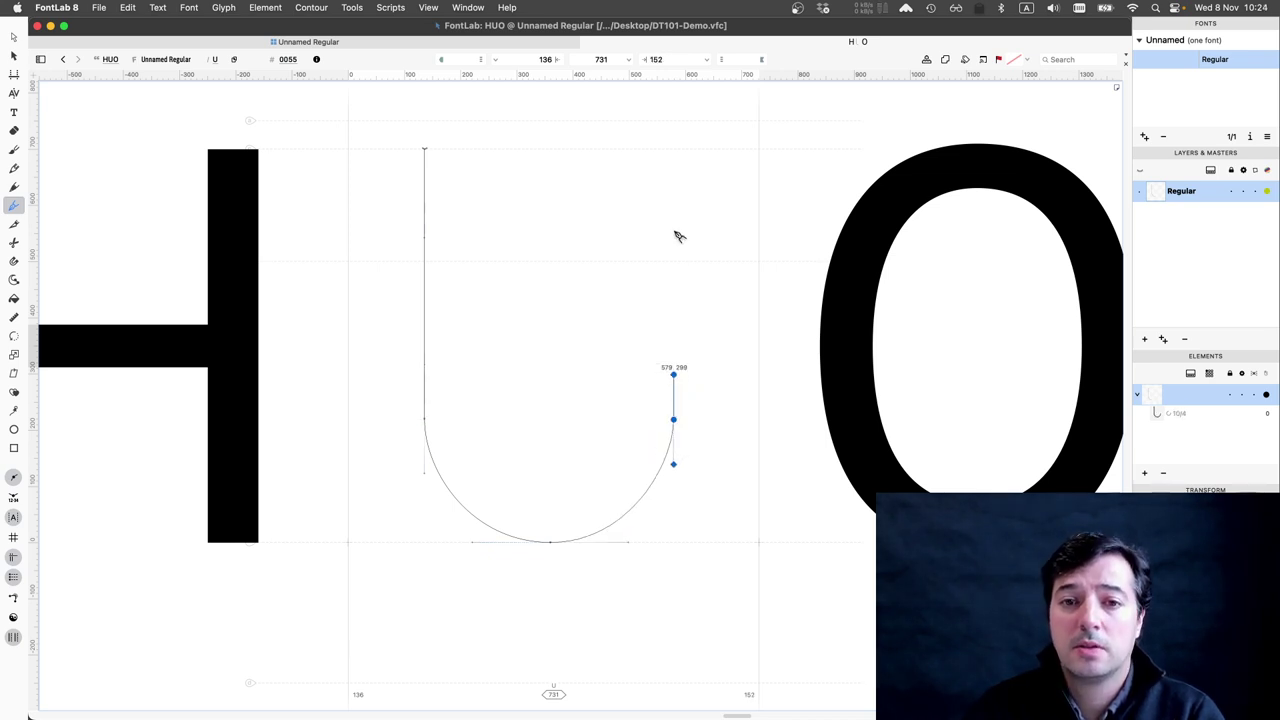
click(674, 150)
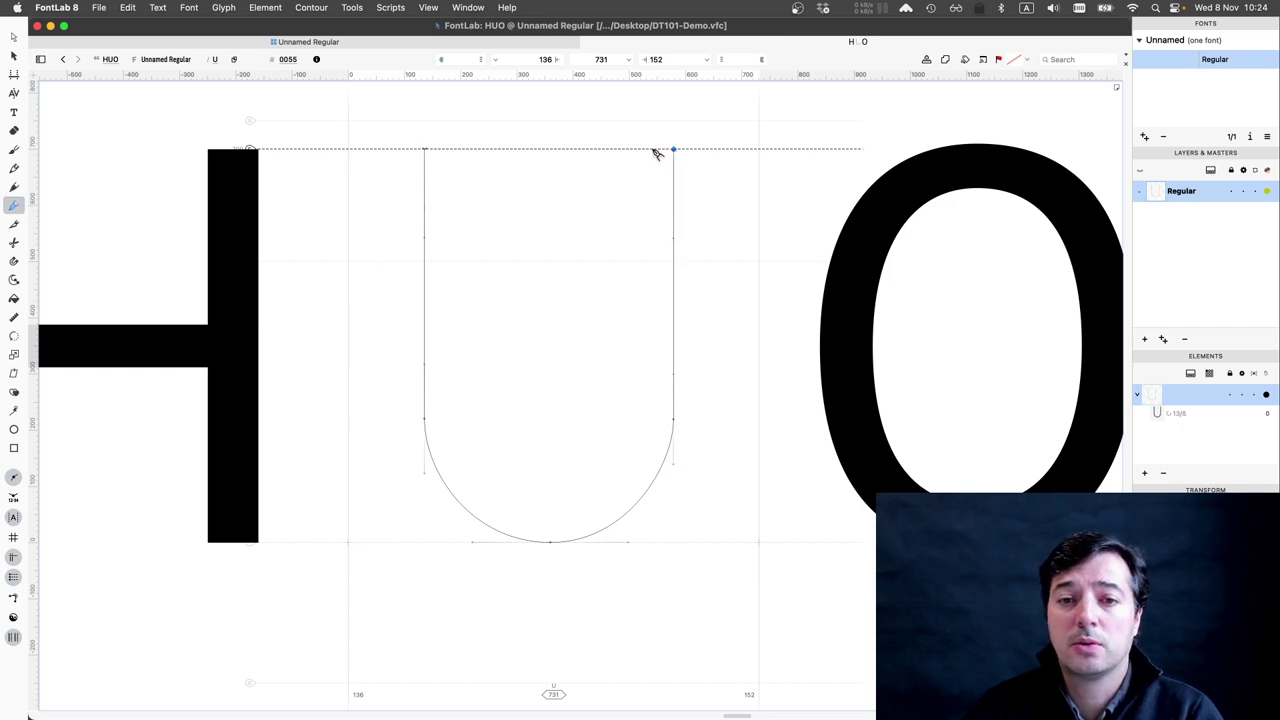
- Draw the U's inner contour from about (485, 700), curving through y 50 and up to about (207, 700), and close the shape
click(621, 148)
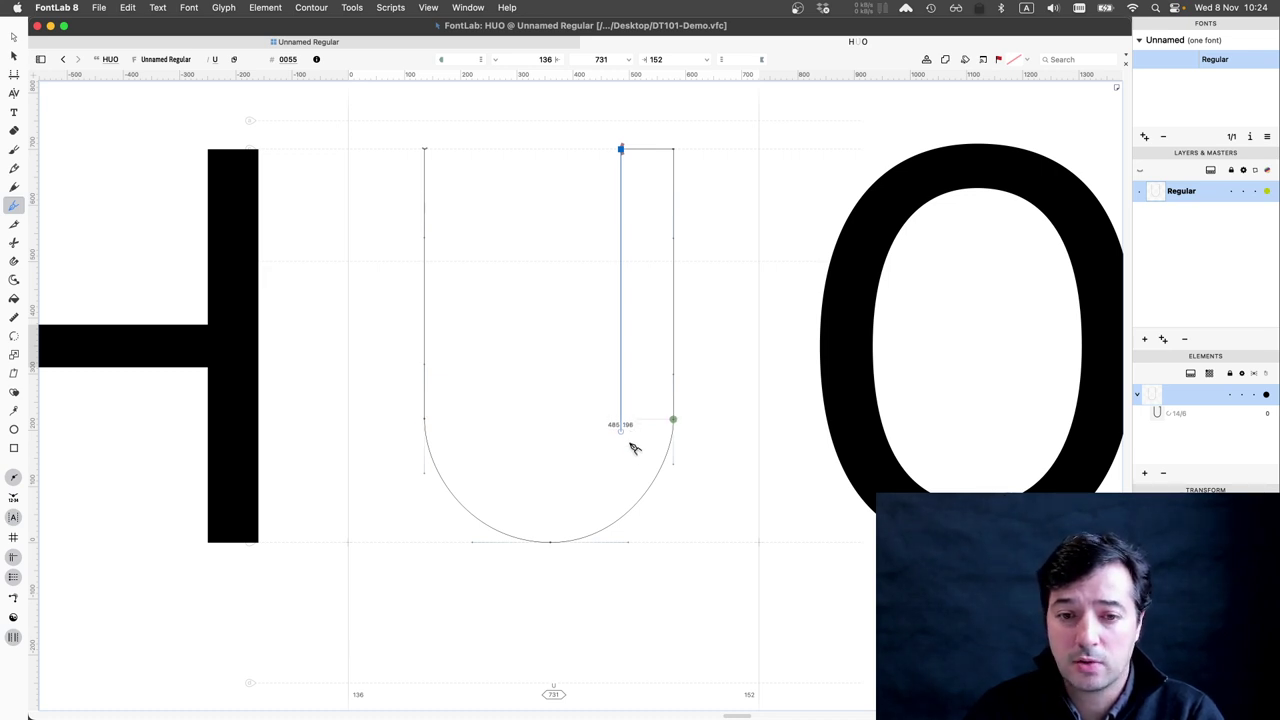
drag(631, 444, 631, 462)
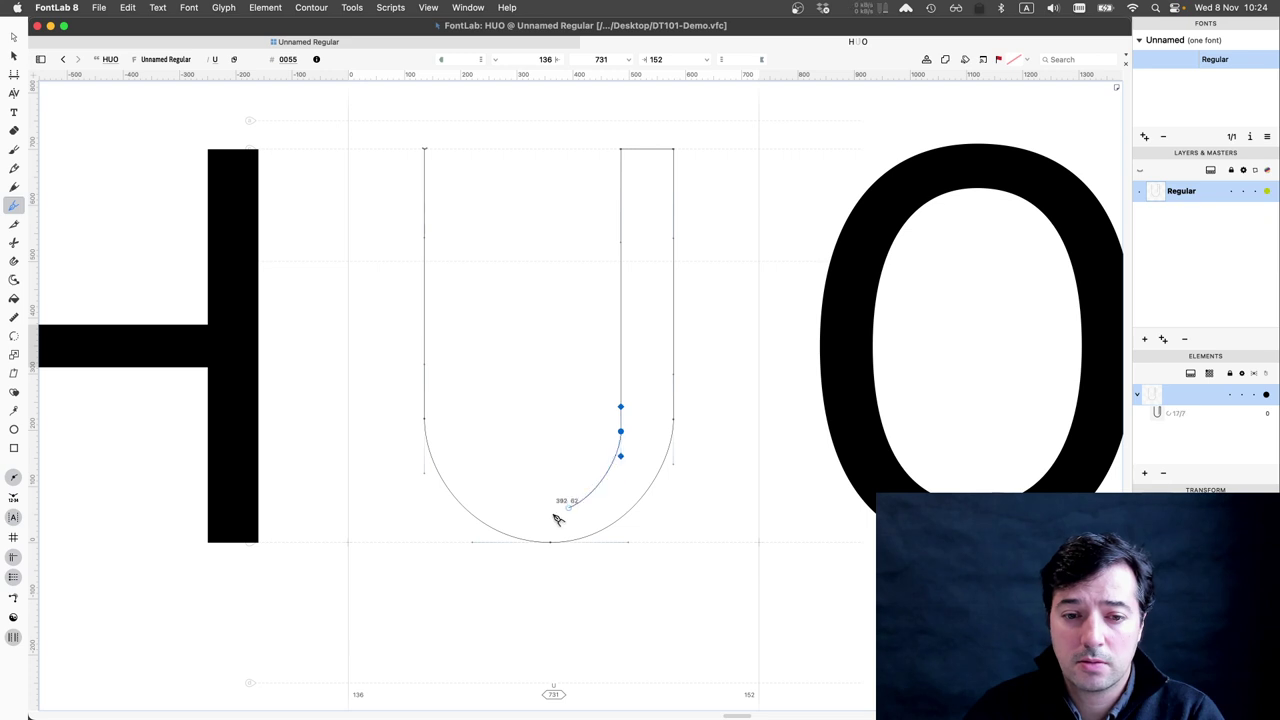
drag(553, 514, 529, 513)
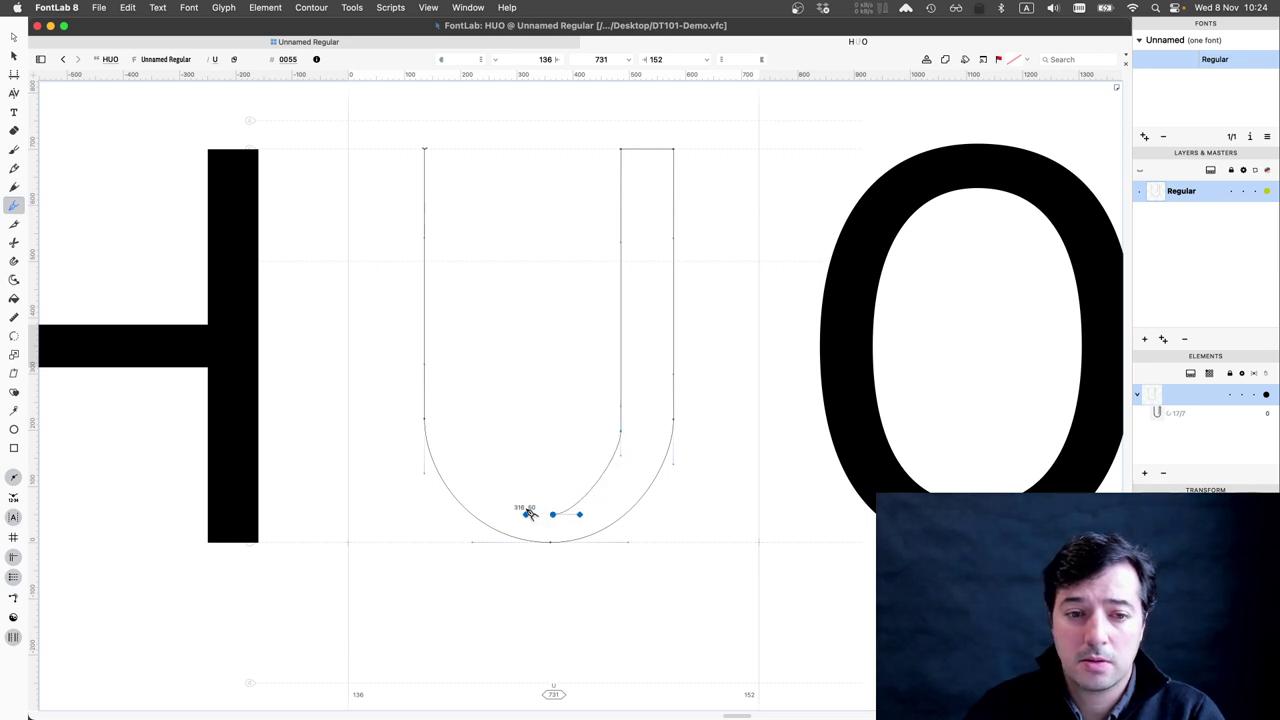
drag(464, 434, 464, 397)
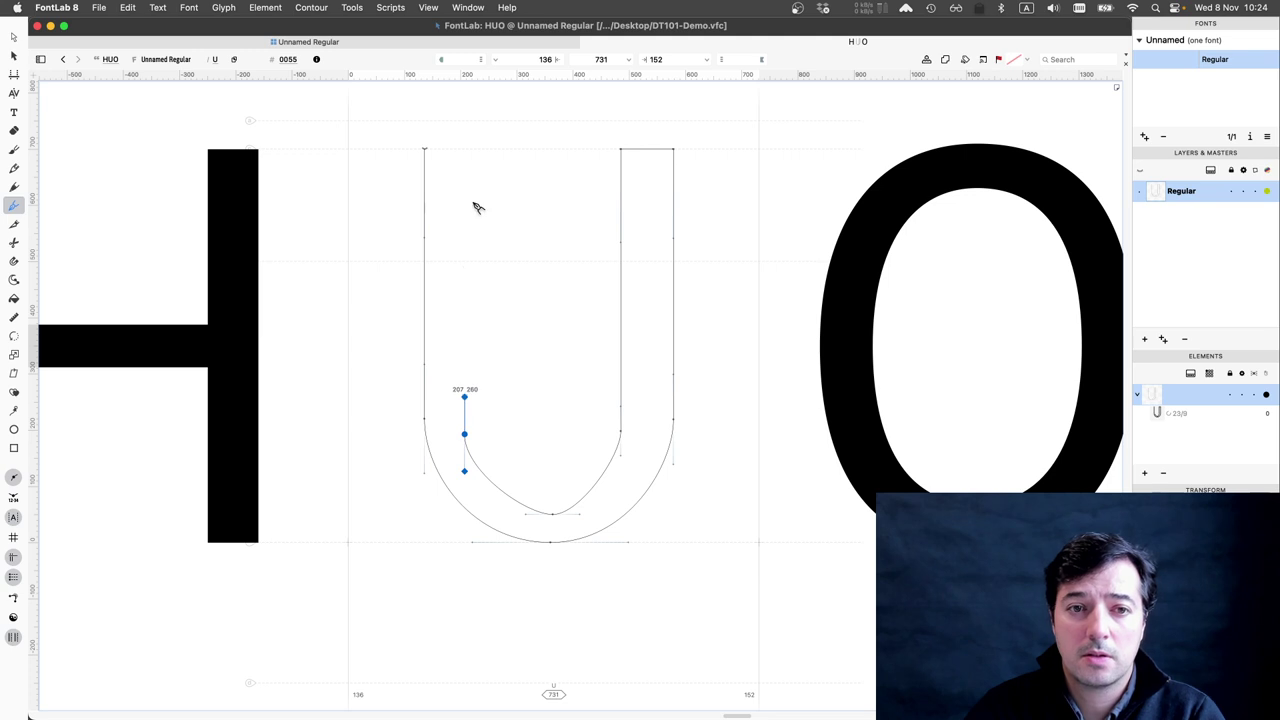
click(465, 149)
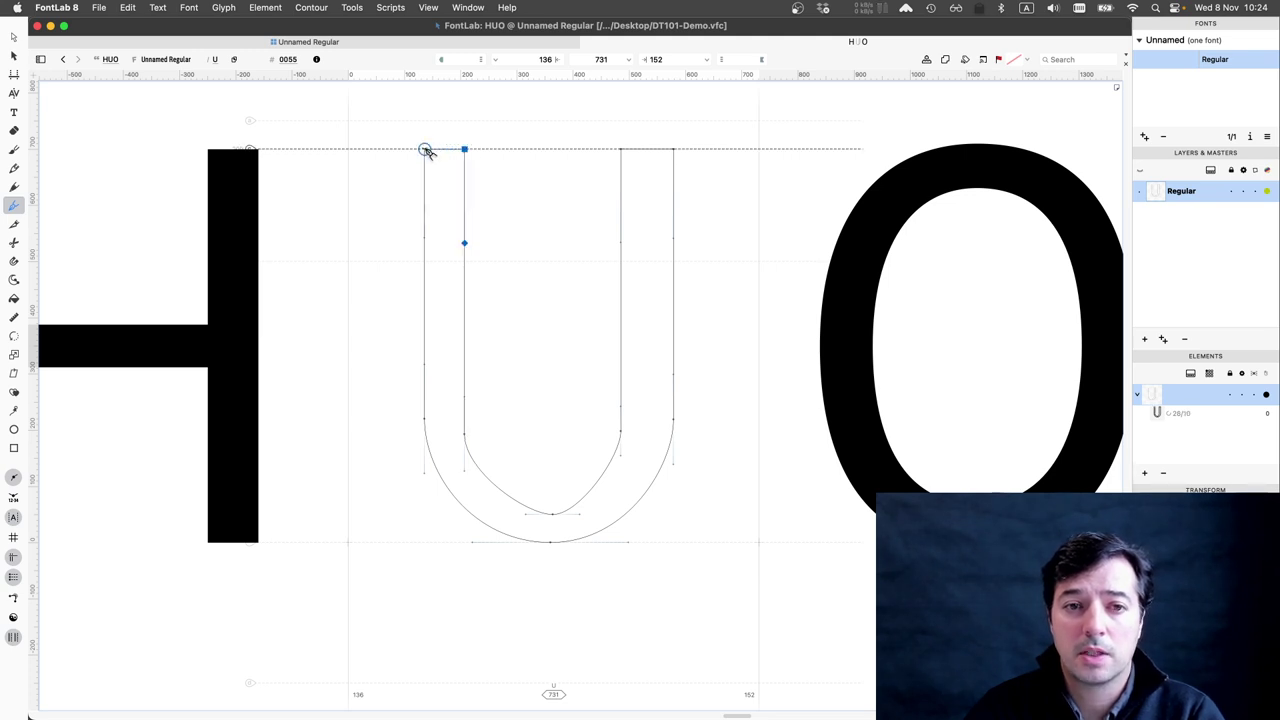
click(425, 150)
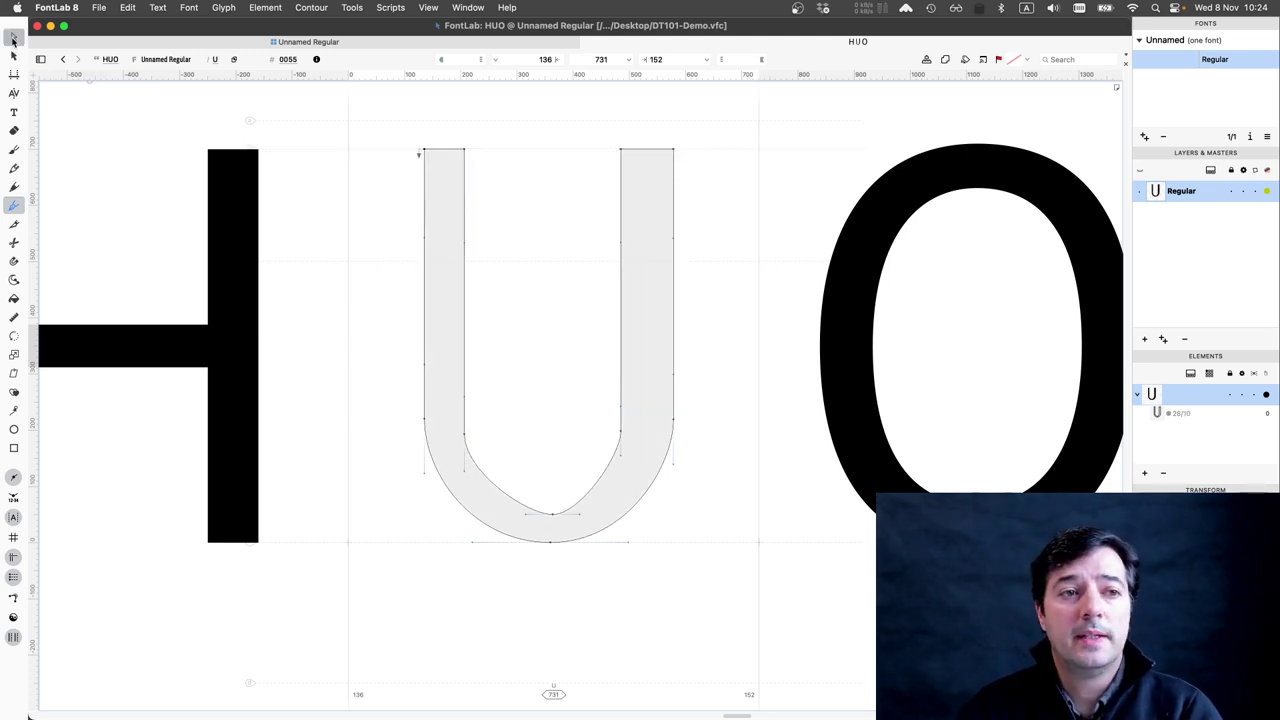
- Set the width of both the left and right stems of the U to 90 units
key(a)
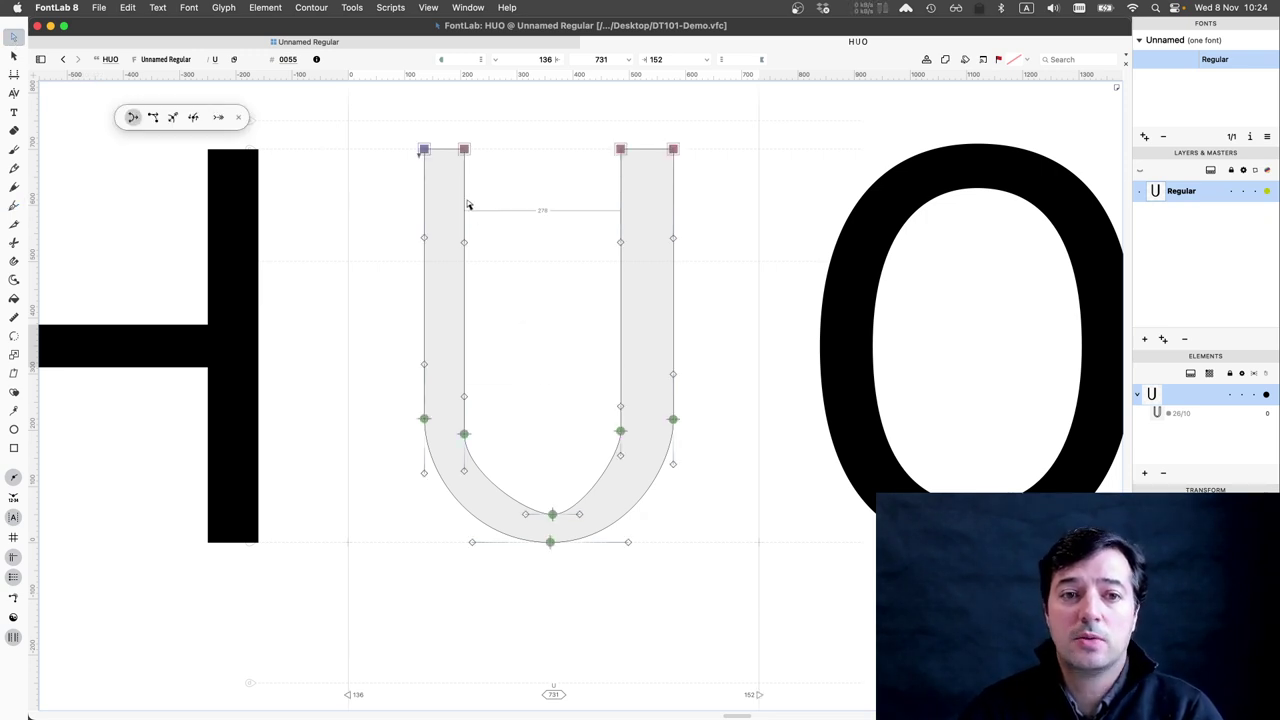
drag(465, 347, 484, 444)
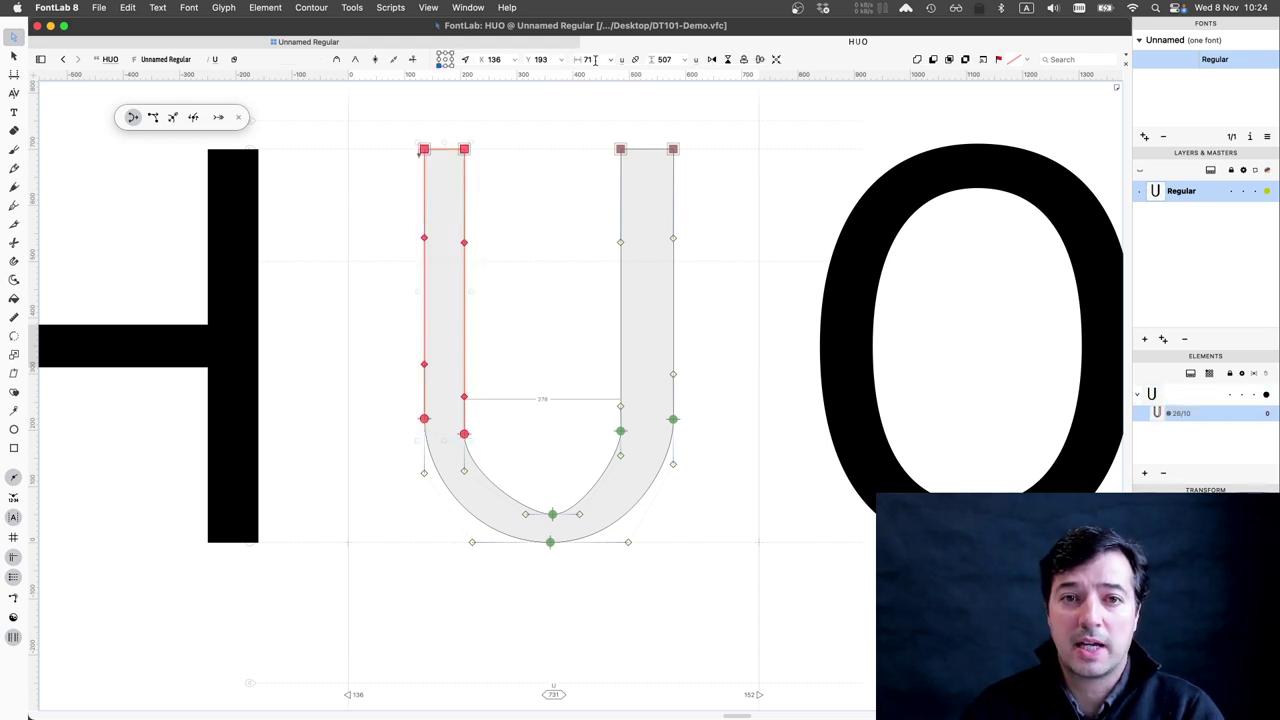
click(594, 60)
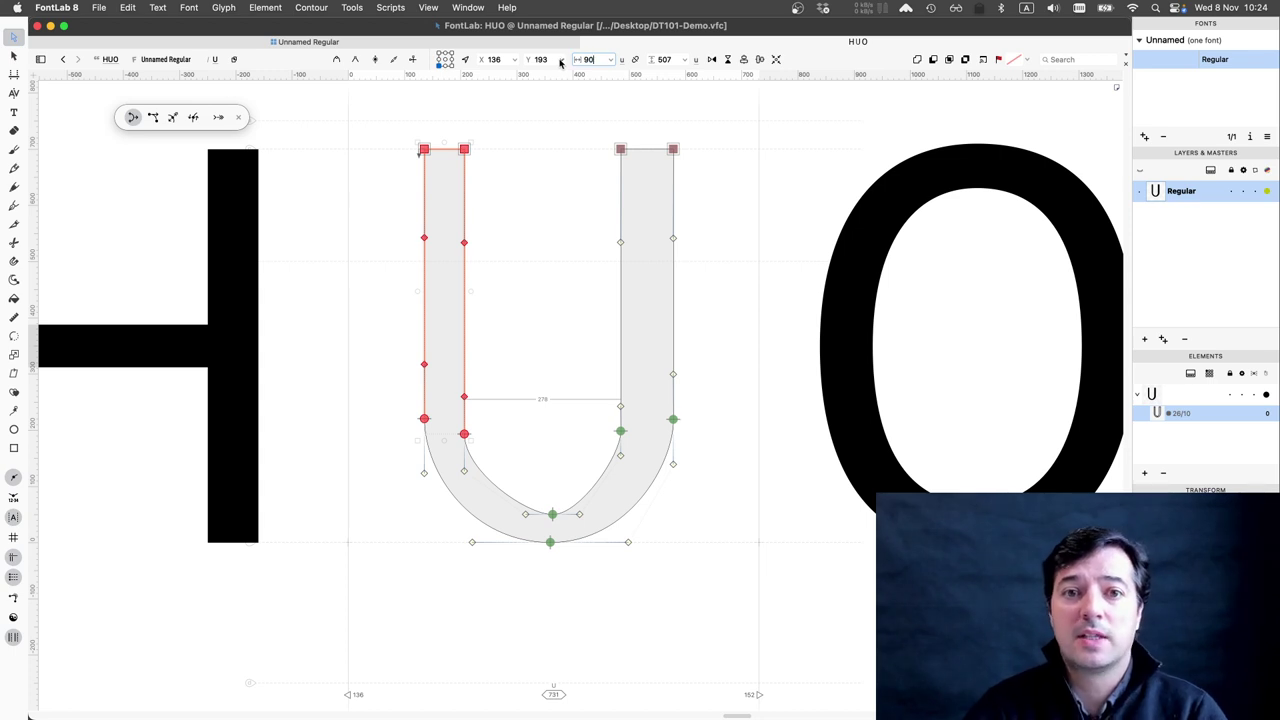
text(90)
key(Return)
drag(702, 400, 700, 443)
click(598, 60)
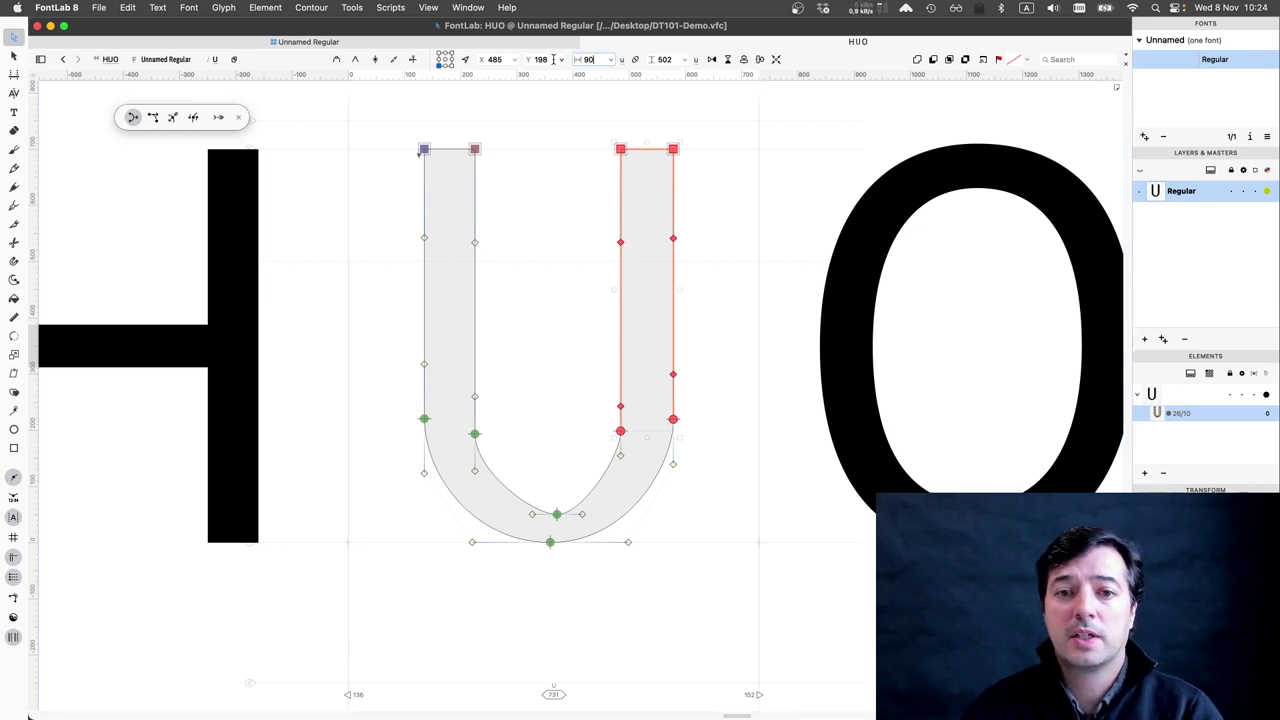
key(Return)
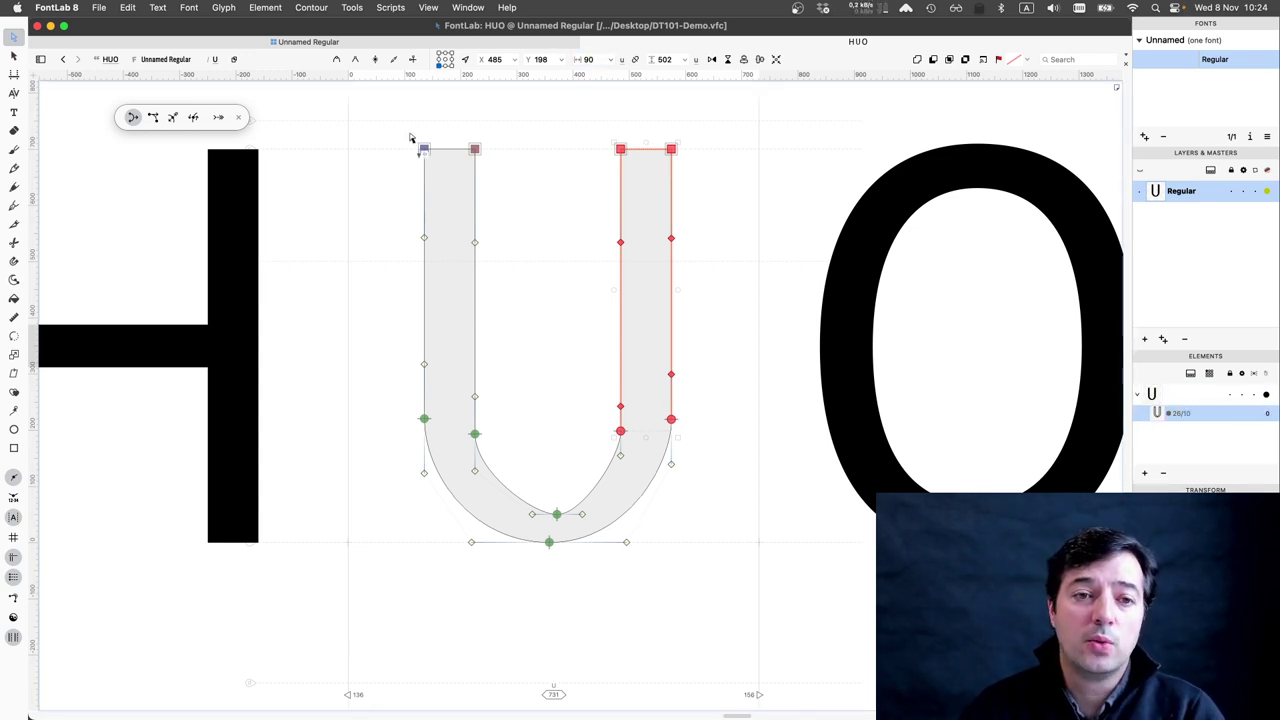
- Set the overall width of the whole U outline to 490 units
drag(408, 132, 716, 568)
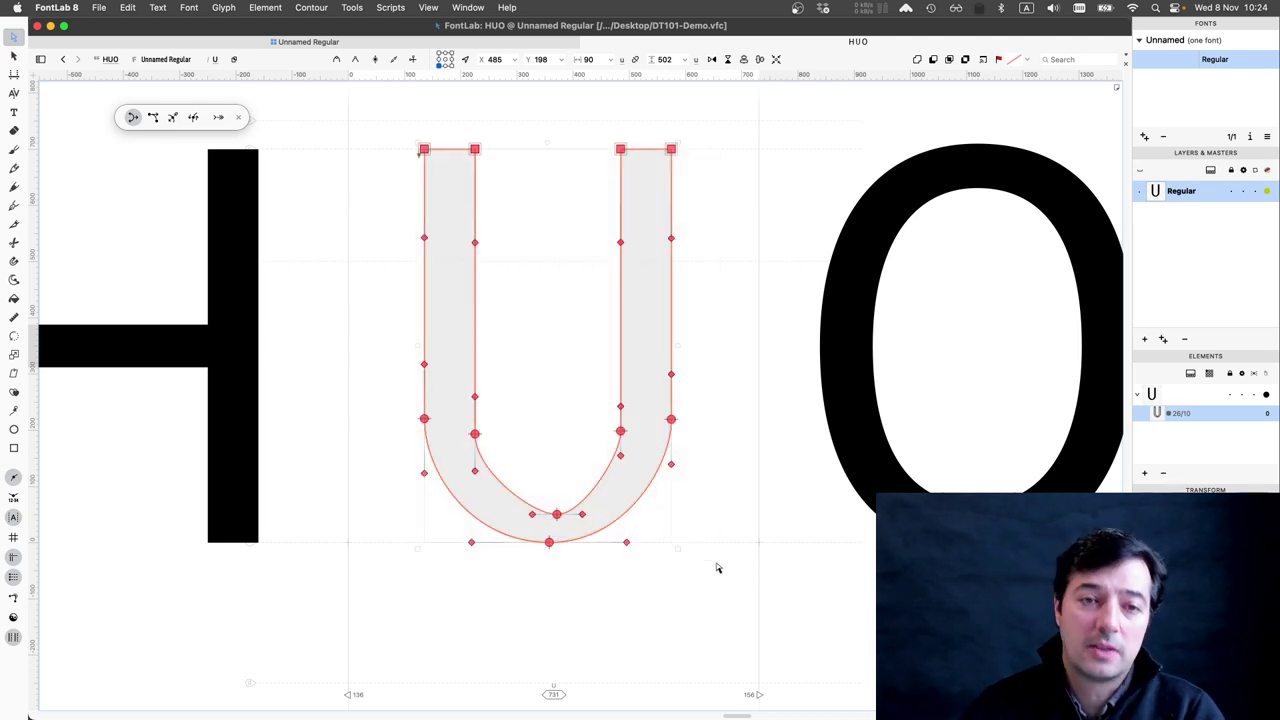
double_click(600, 59)
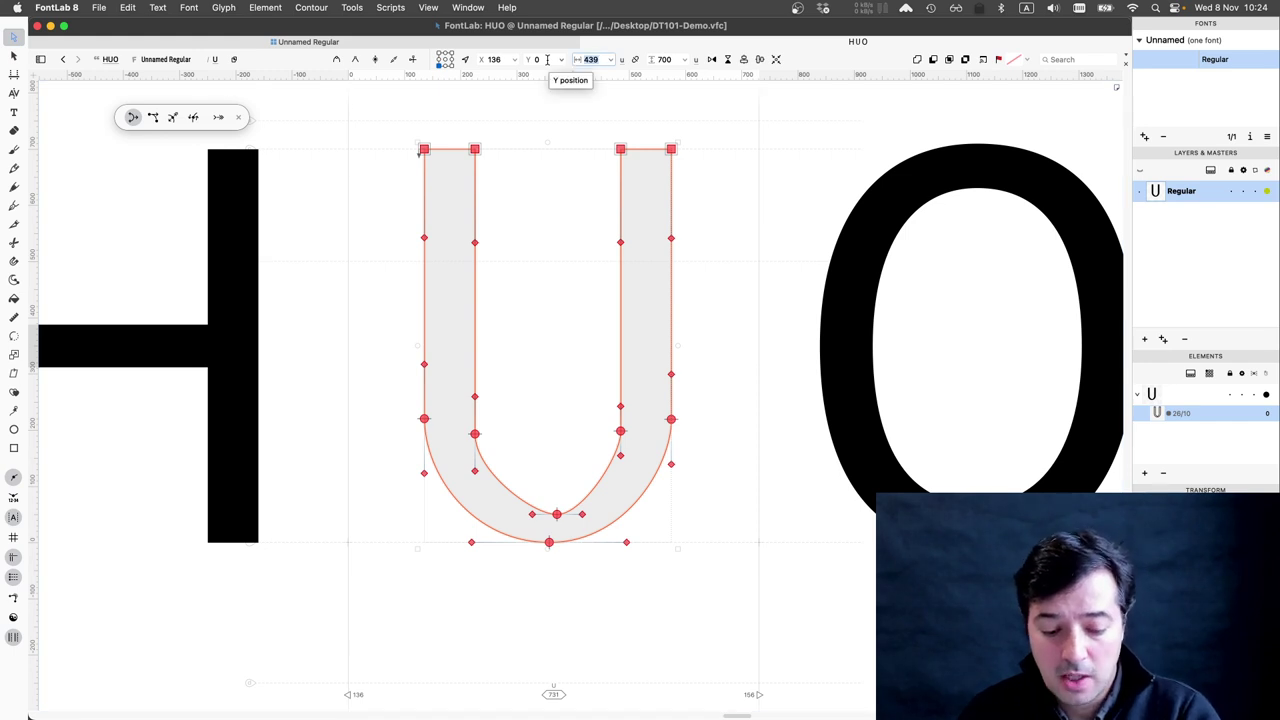
text(490)
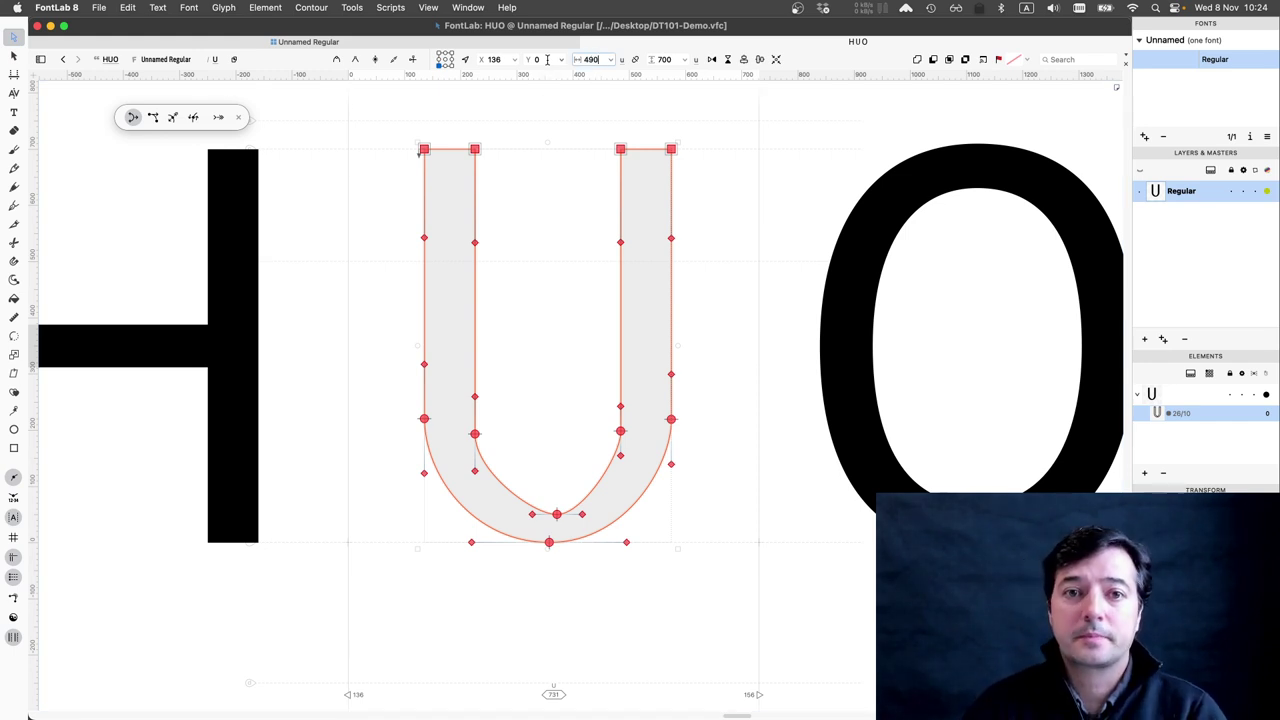
key(Return)
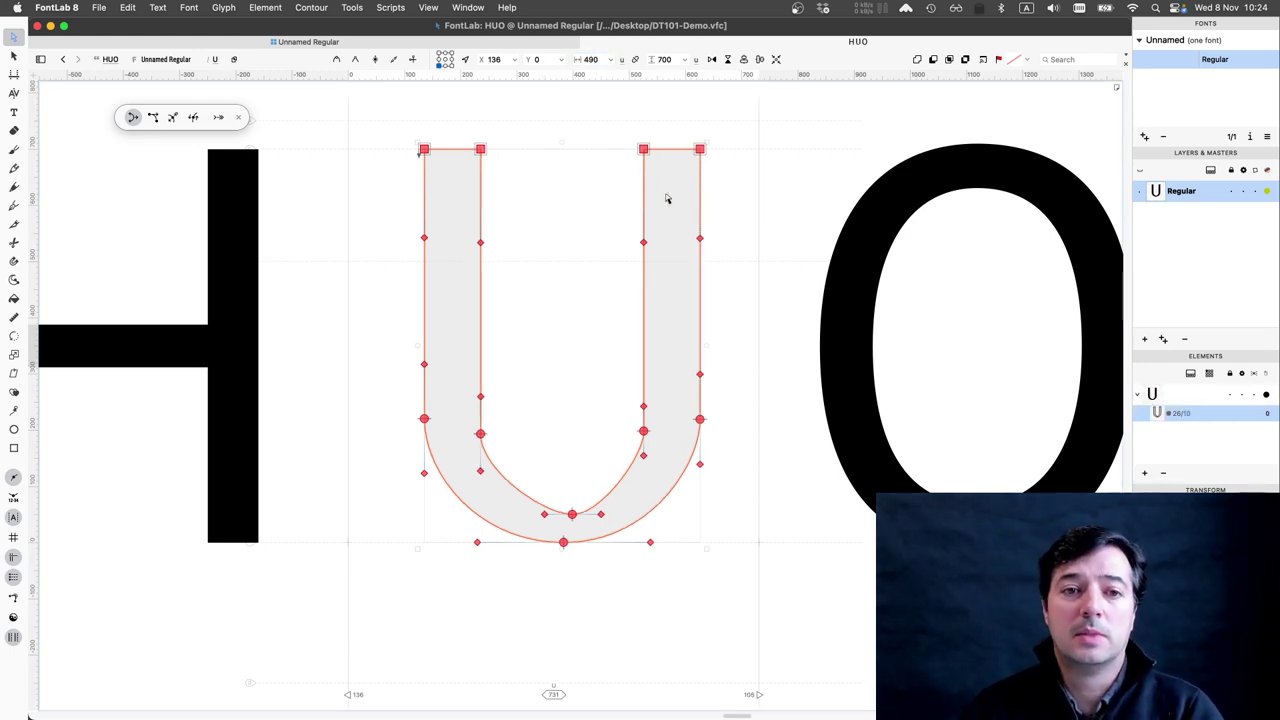
- Set the width of the U's left stem back to 90 units
drag(394, 128, 508, 452)
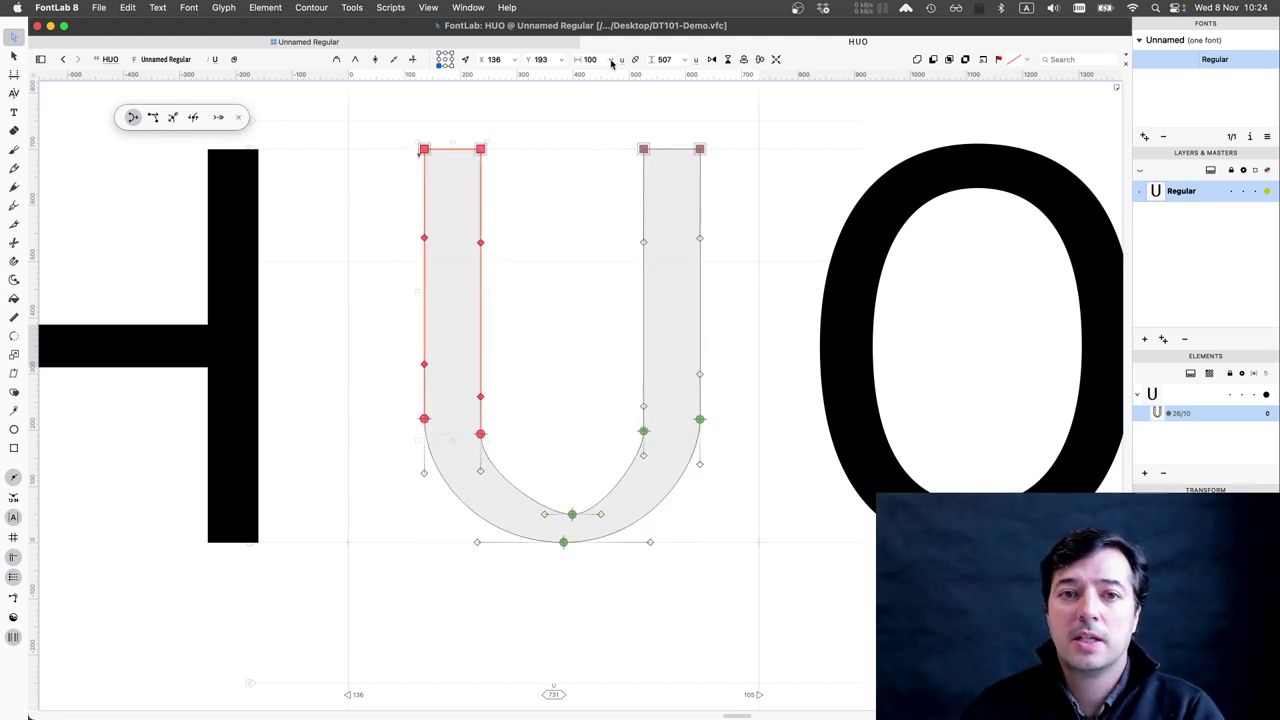
double_click(588, 59)
text(90)
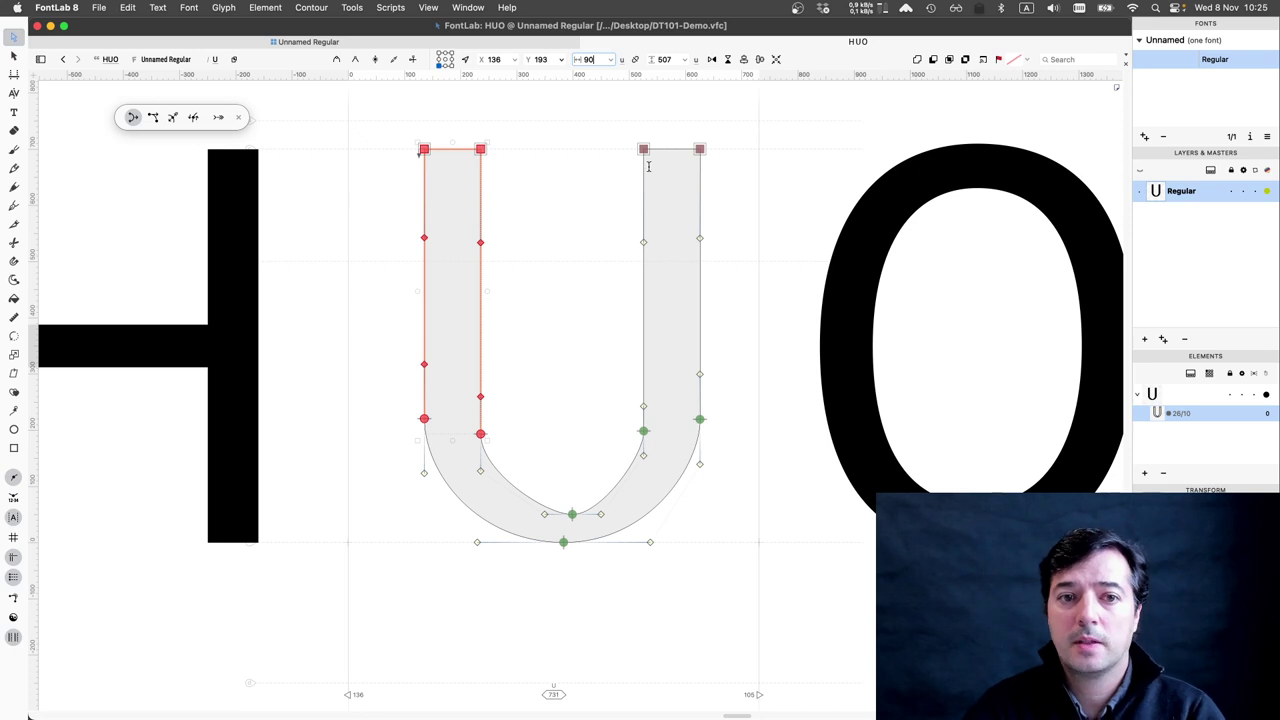
key(Return)
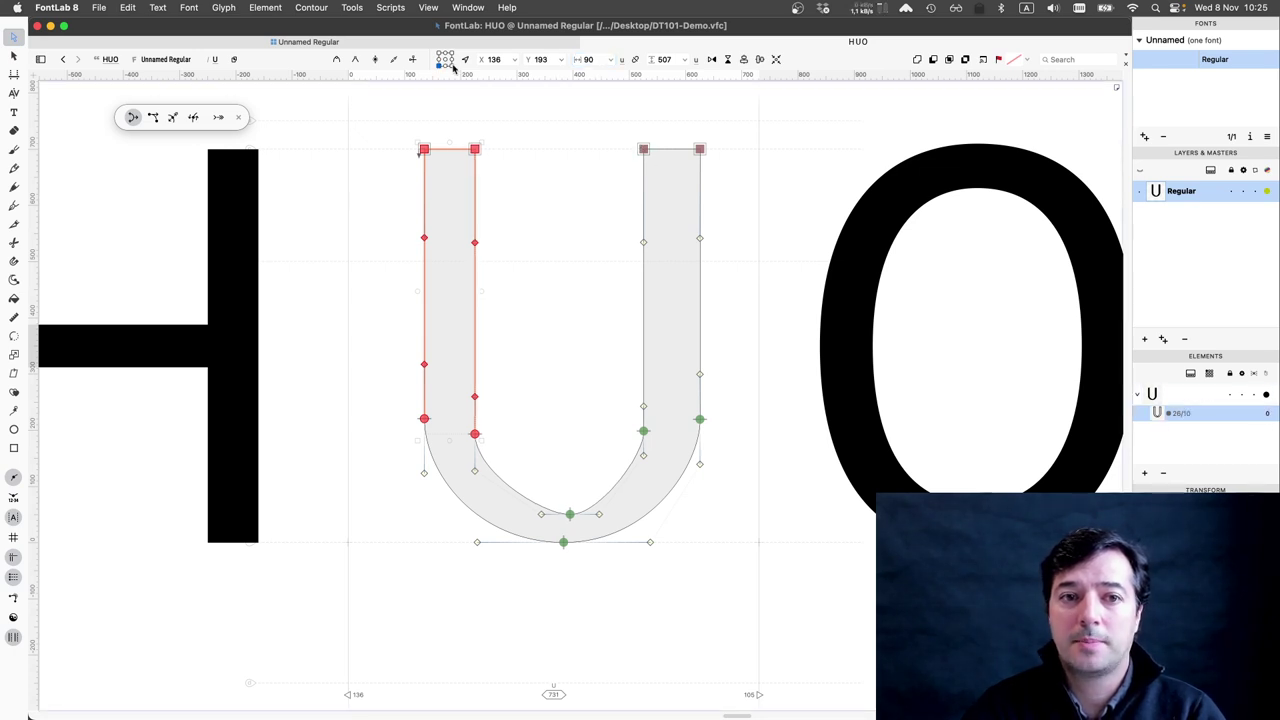
- Set the U's right stem to a width of 90 units, scaling it from its lower-right reference point
click(452, 65)
drag(631, 150, 723, 440)
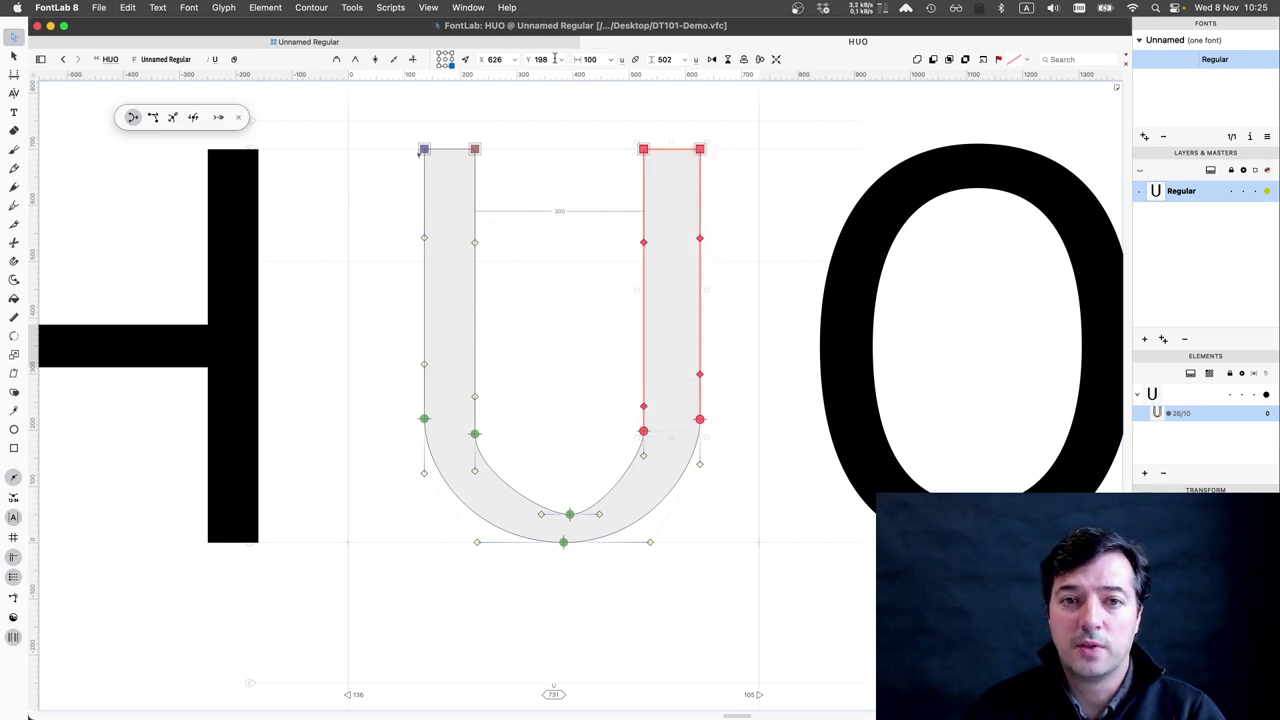
key(Return)
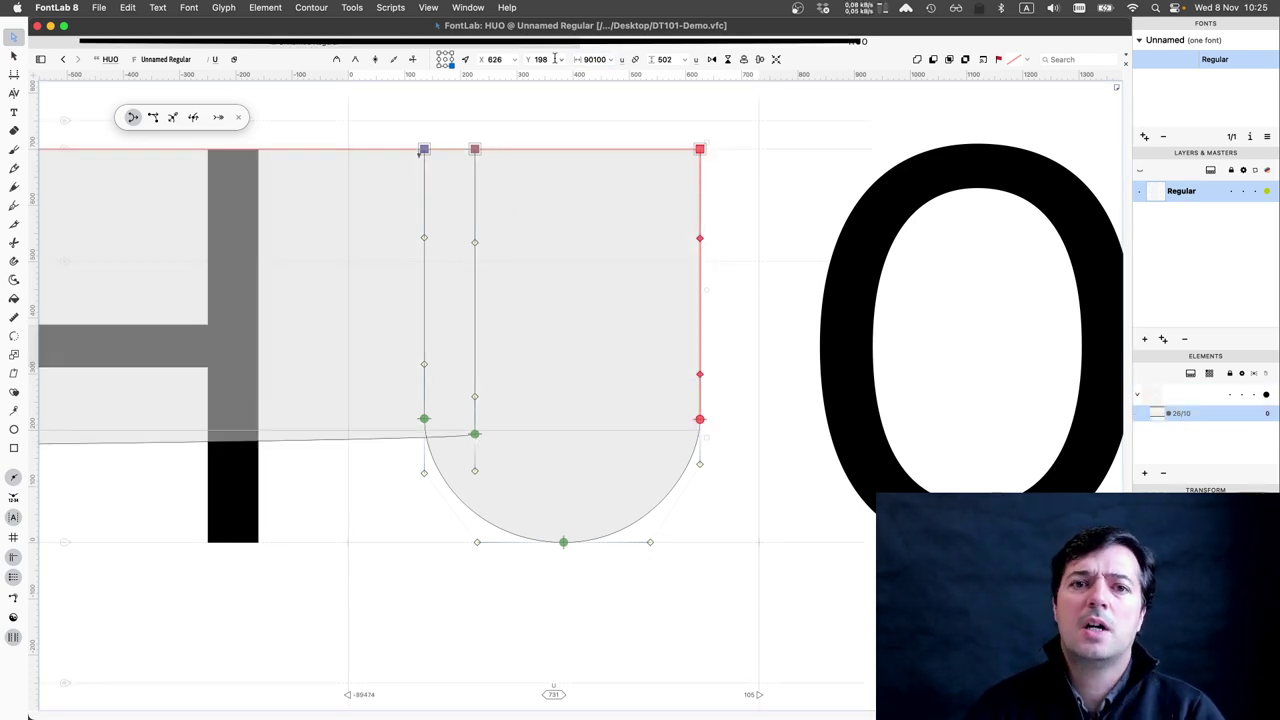
key(super+z)
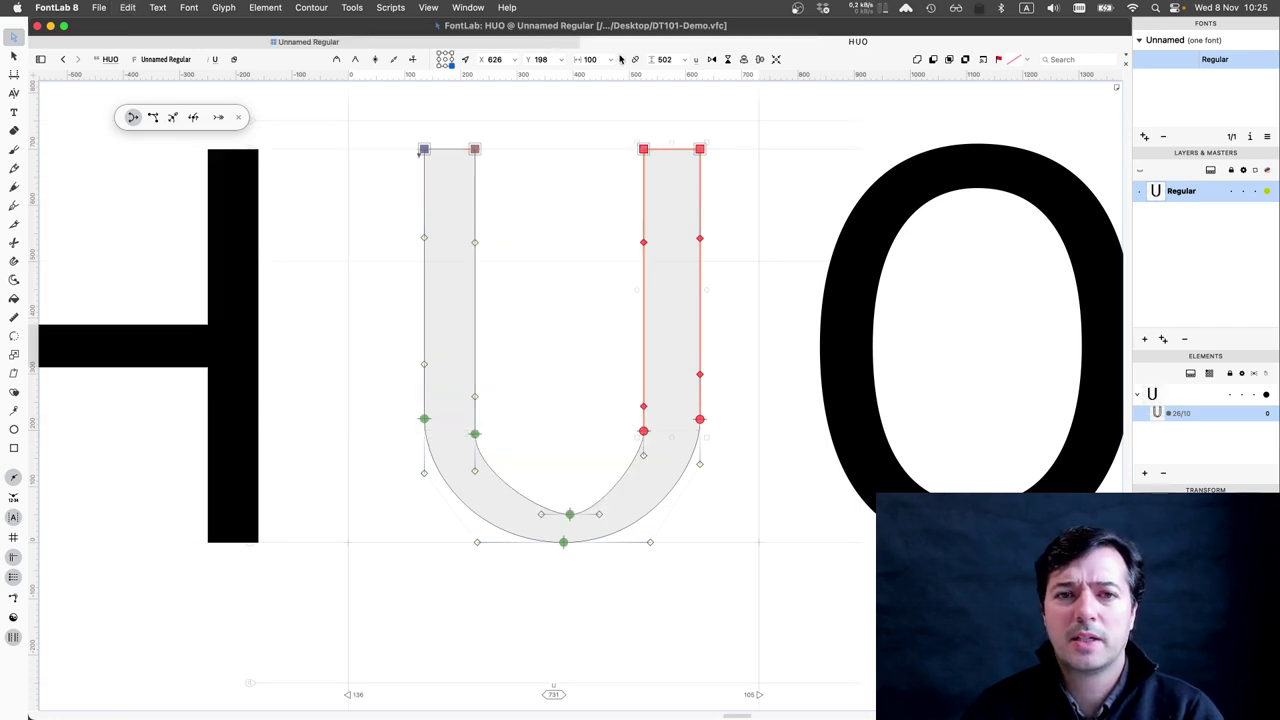
click(605, 59)
key(super+a)
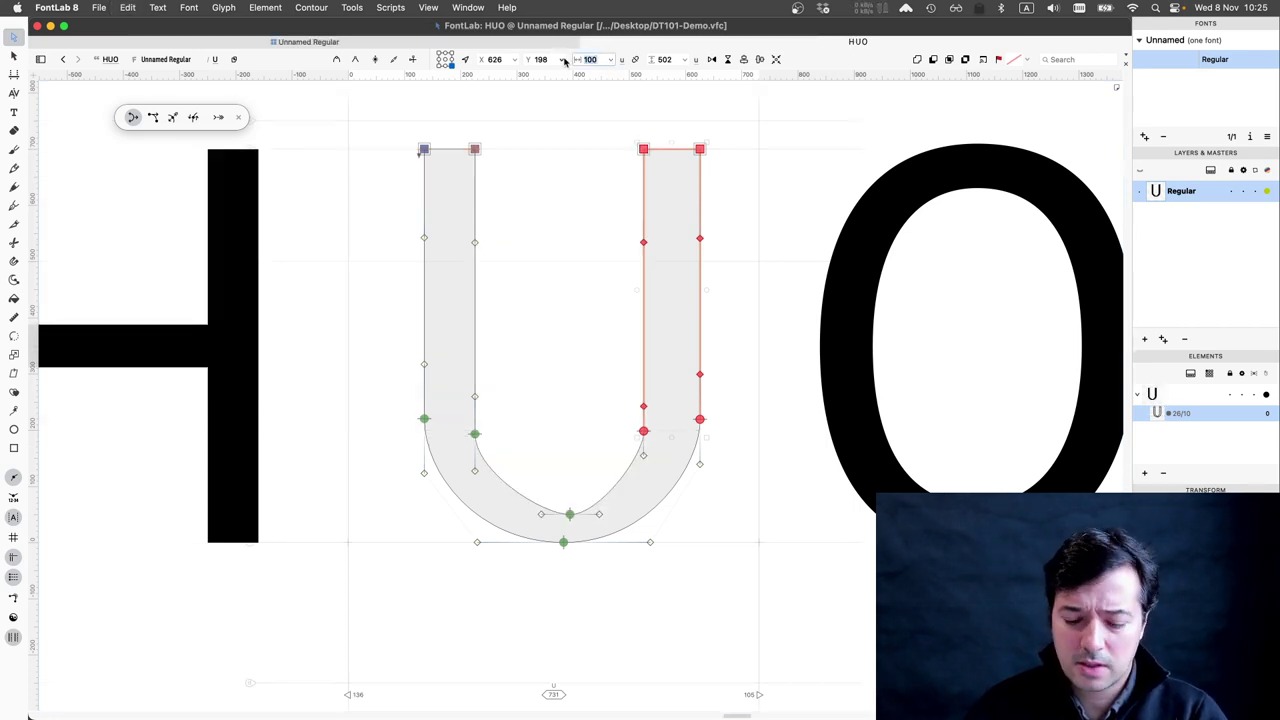
key(Return)
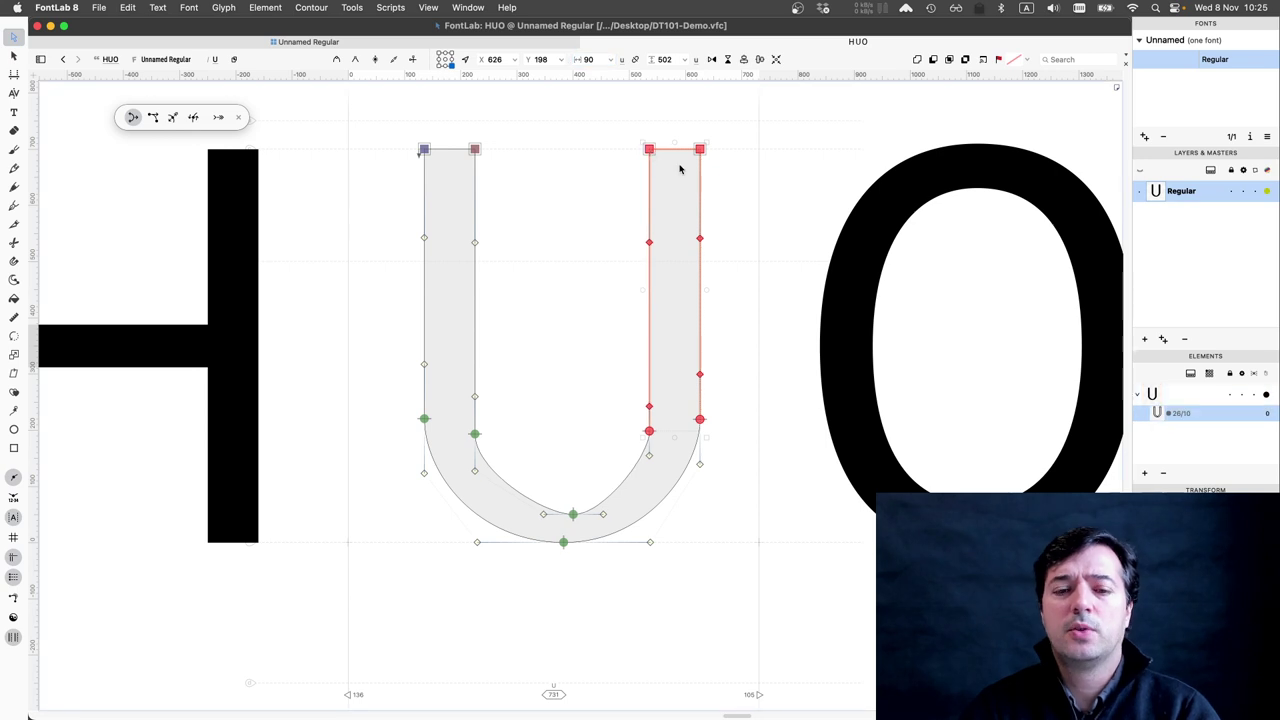
click(530, 338)
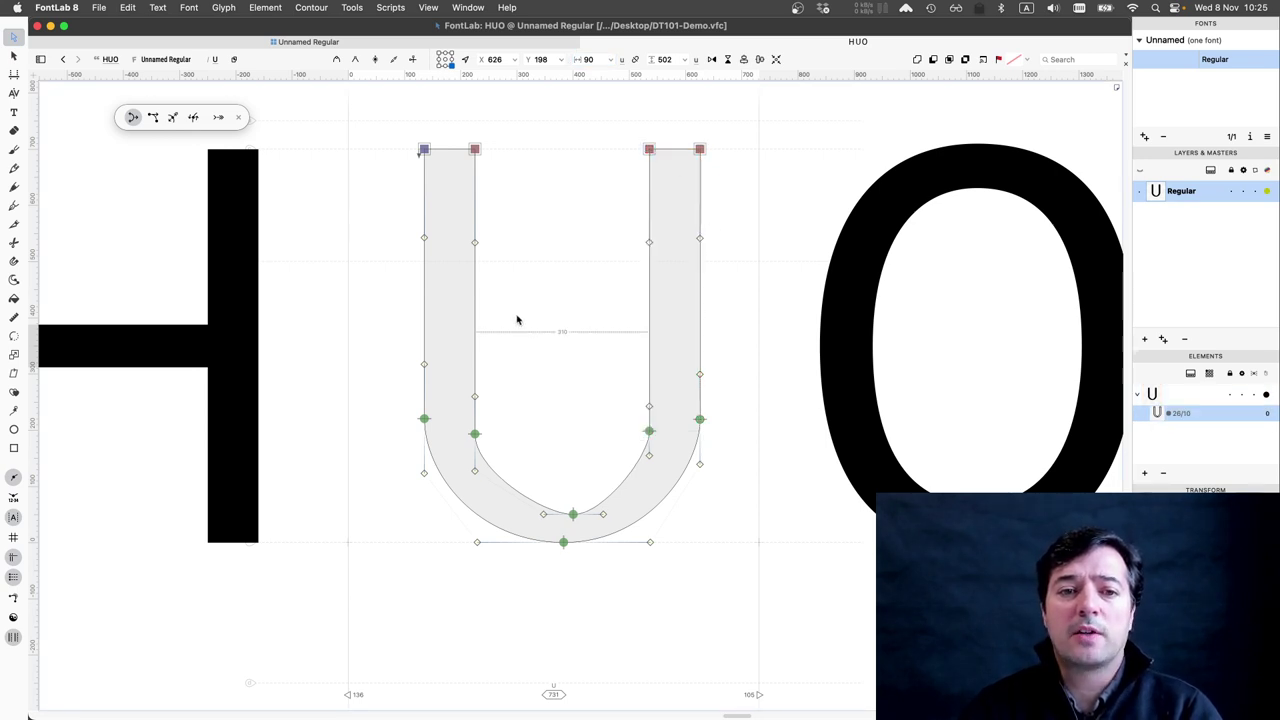
- Try shifting the two upper curve handles of the U's left stem sideways, and undo the move
drag(412, 227, 476, 252)
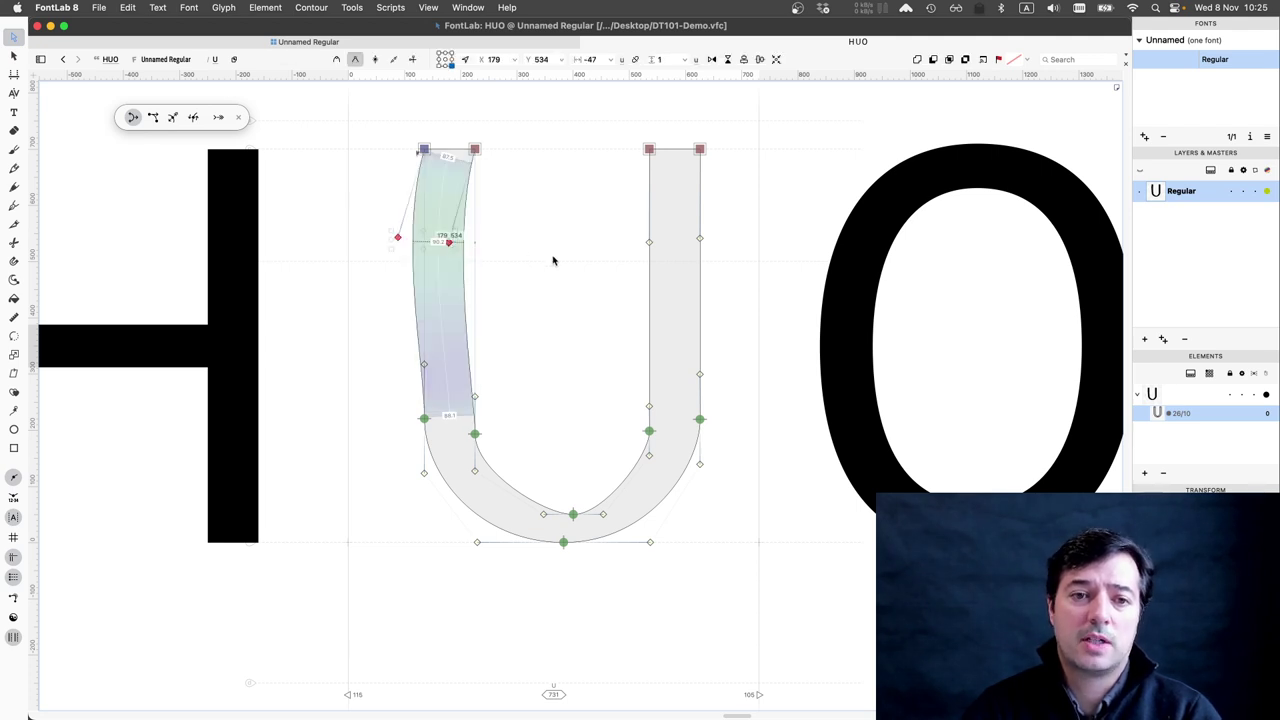
key(super+z)
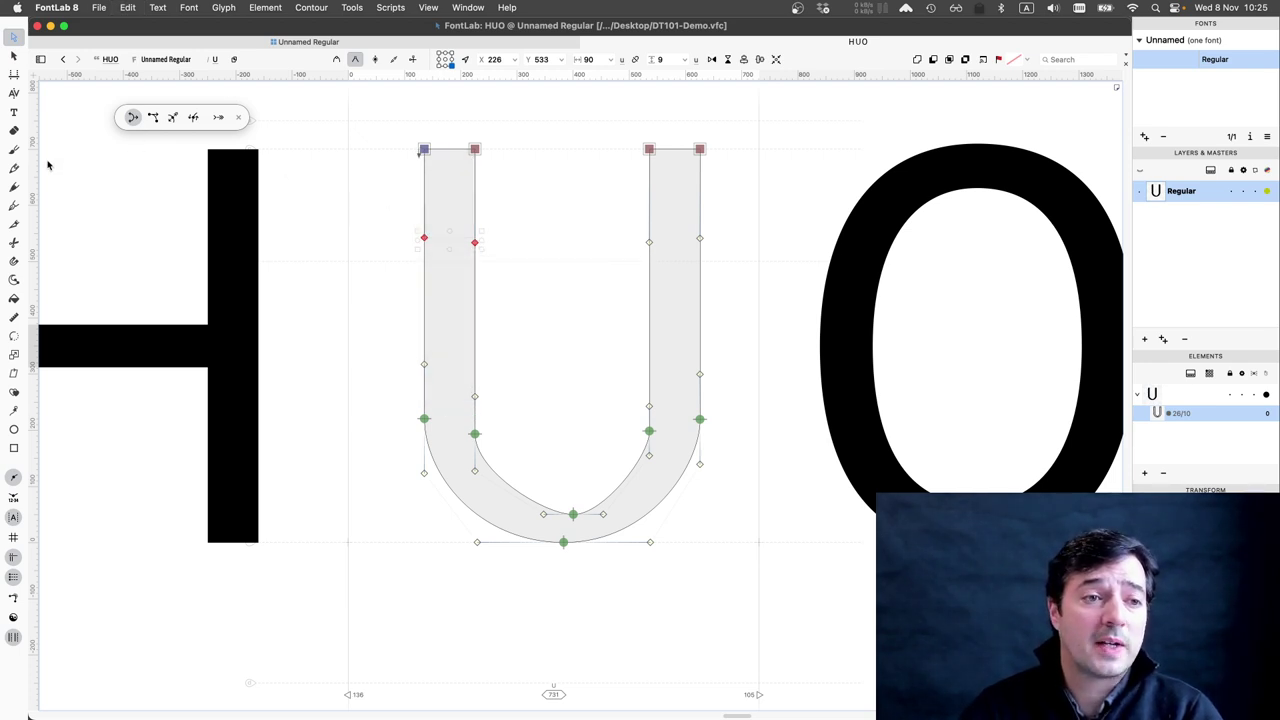
- Try drawing a trial curve with the Pen tool across the left stem into the U's counter, and undo all of it
click(366, 300)
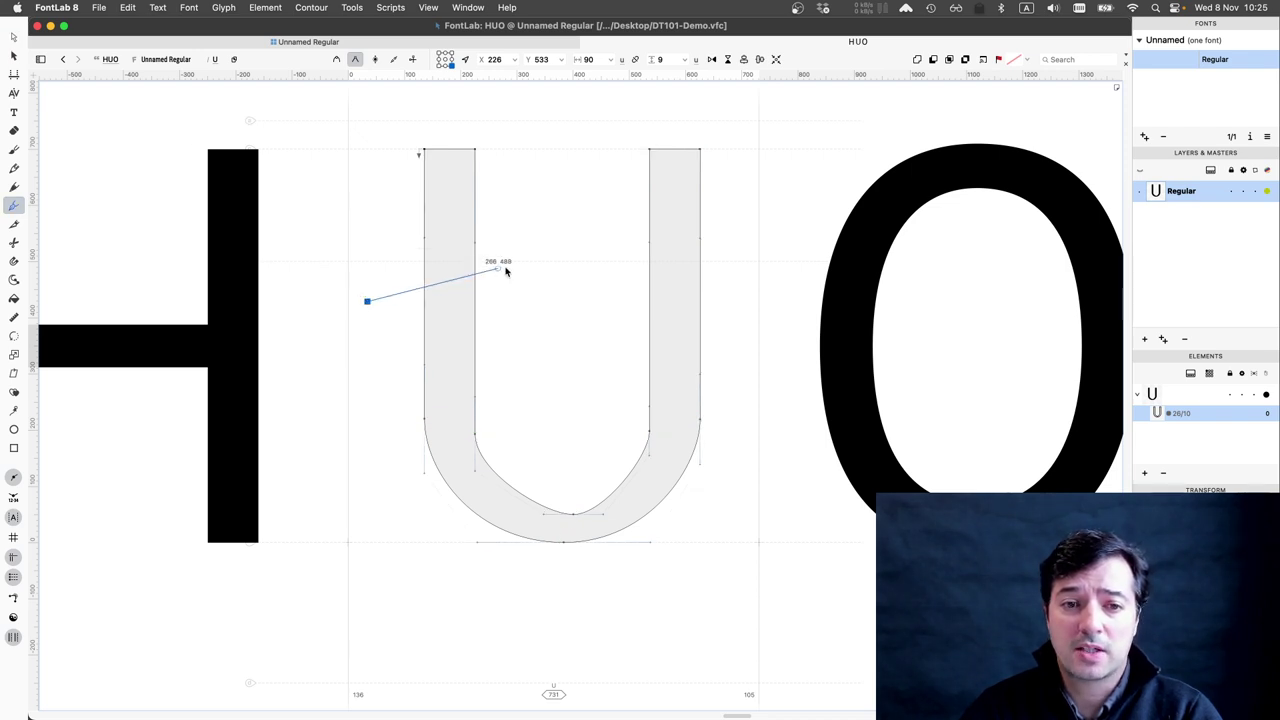
drag(505, 268, 556, 282)
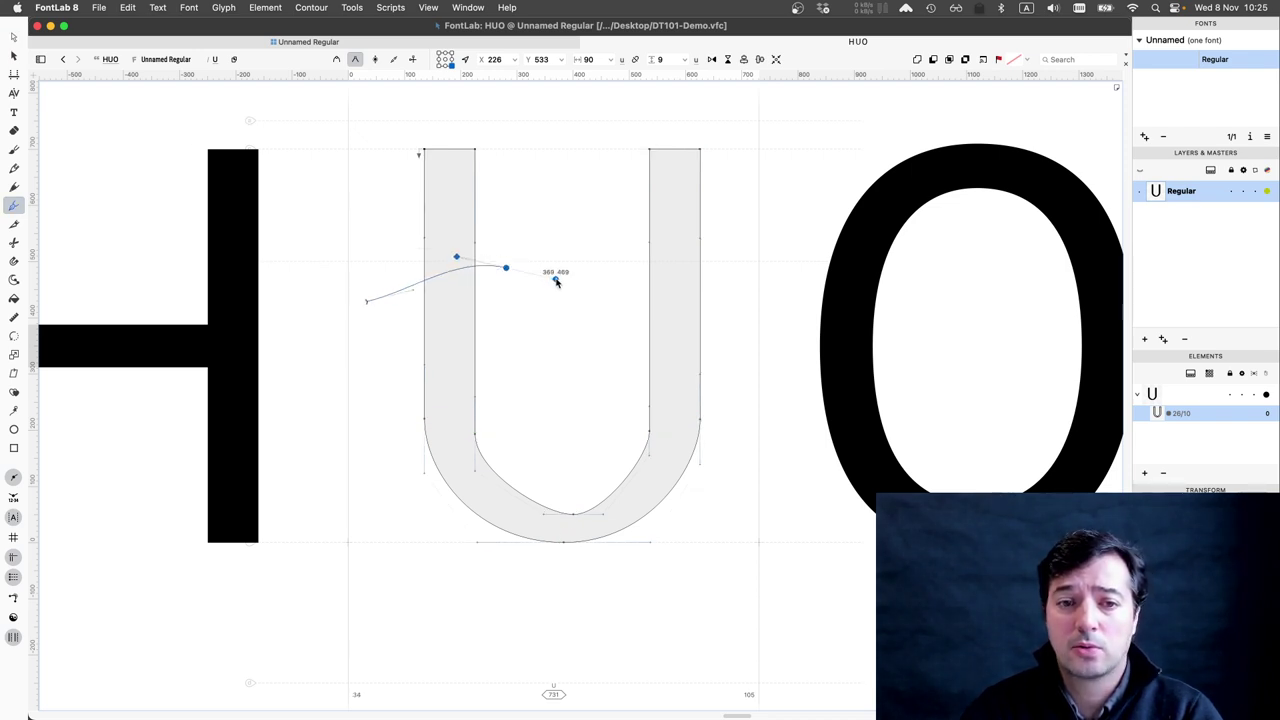
click(568, 343)
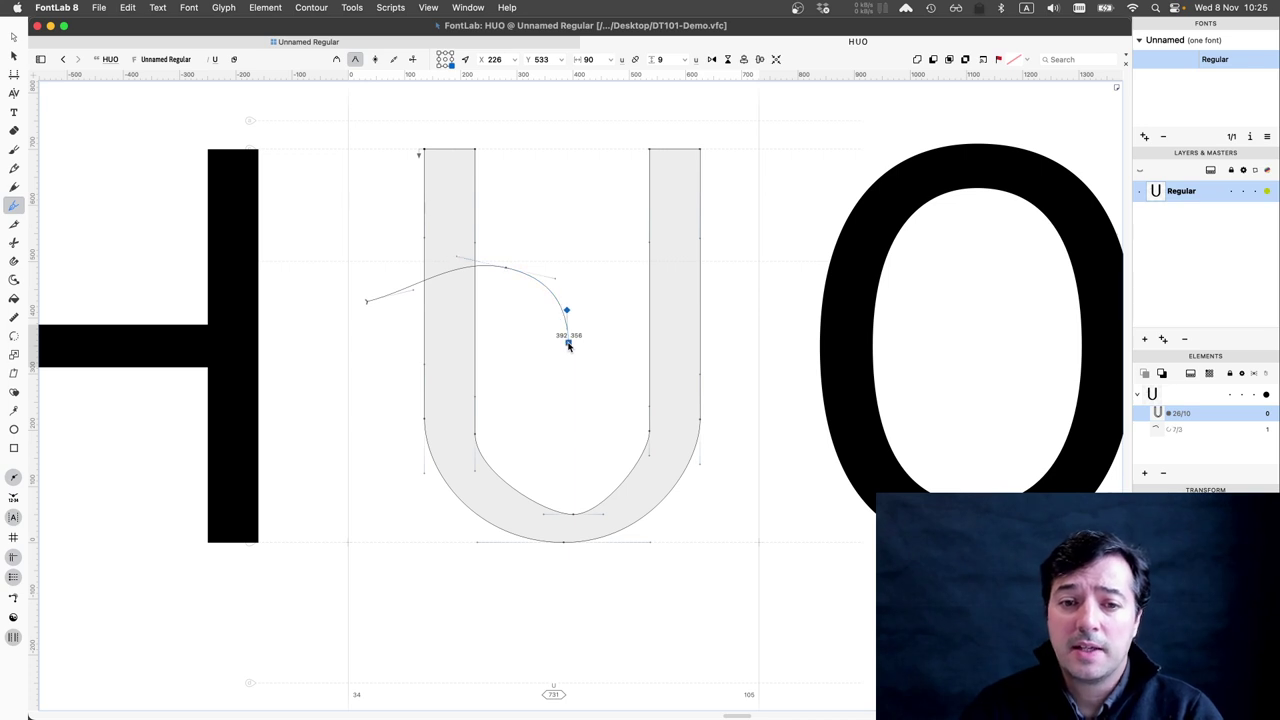
drag(568, 343, 603, 418)
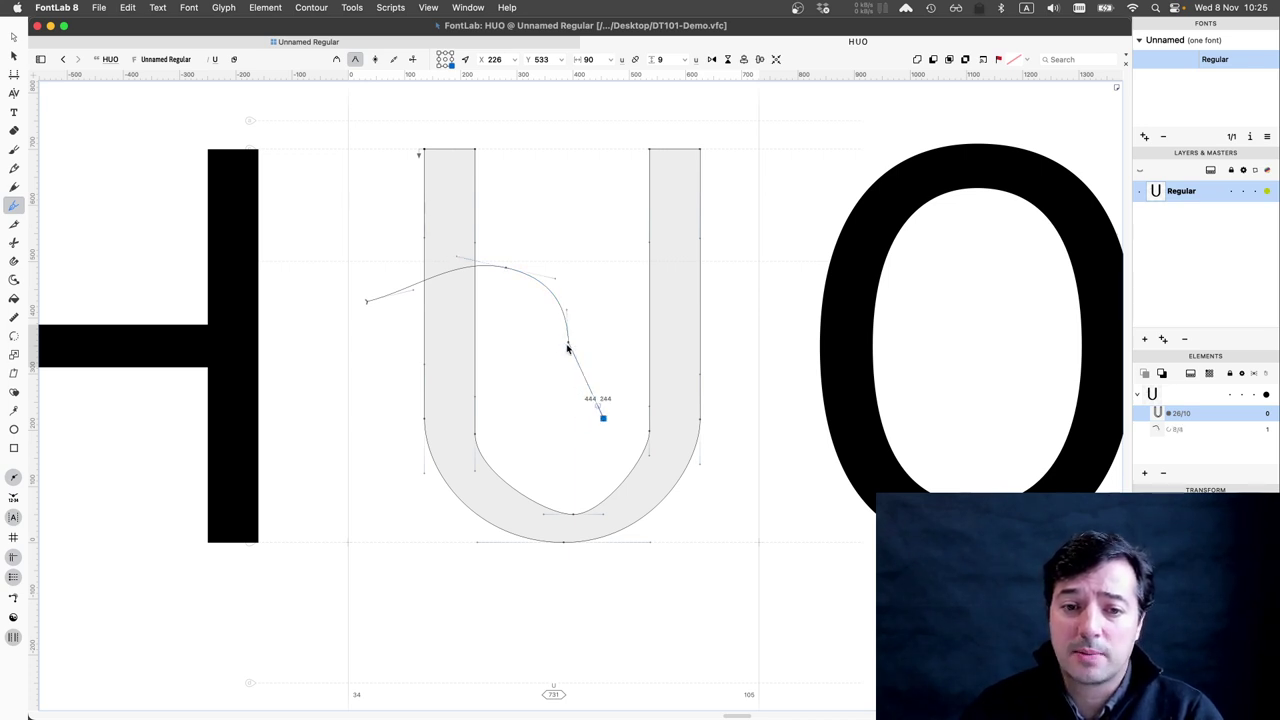
key(super+z)
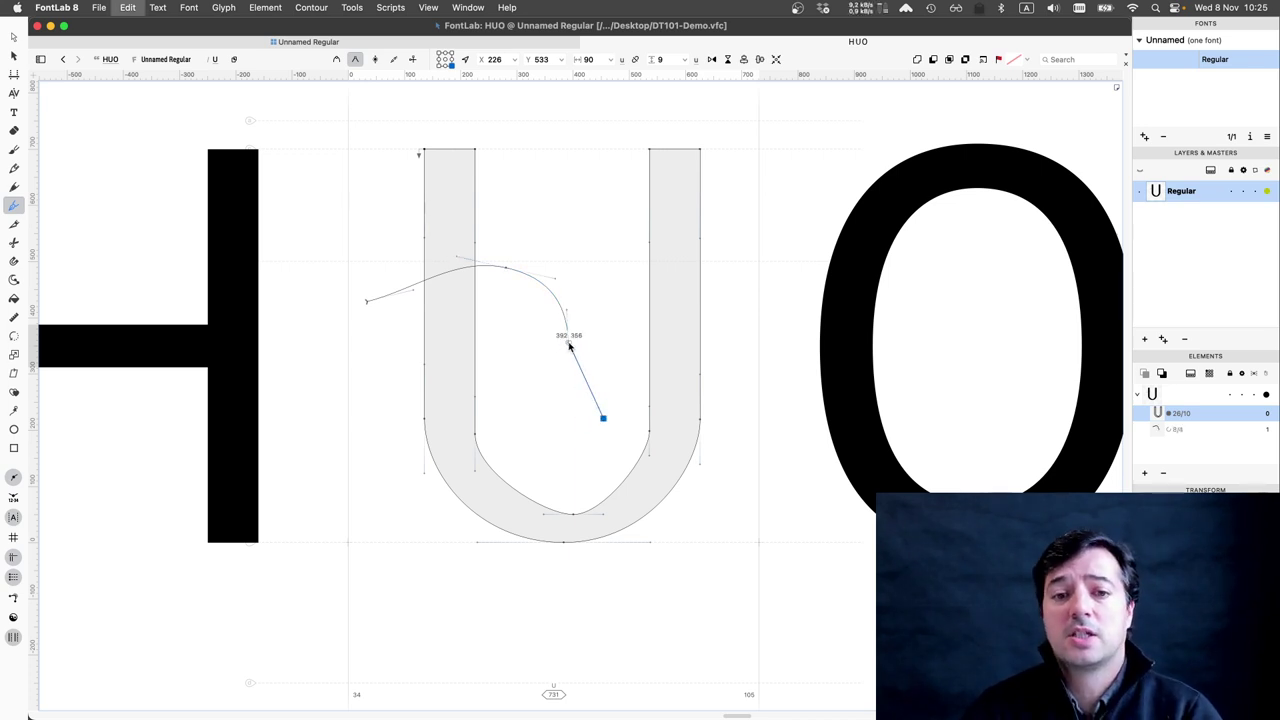
key(super+z)
key(super+z)
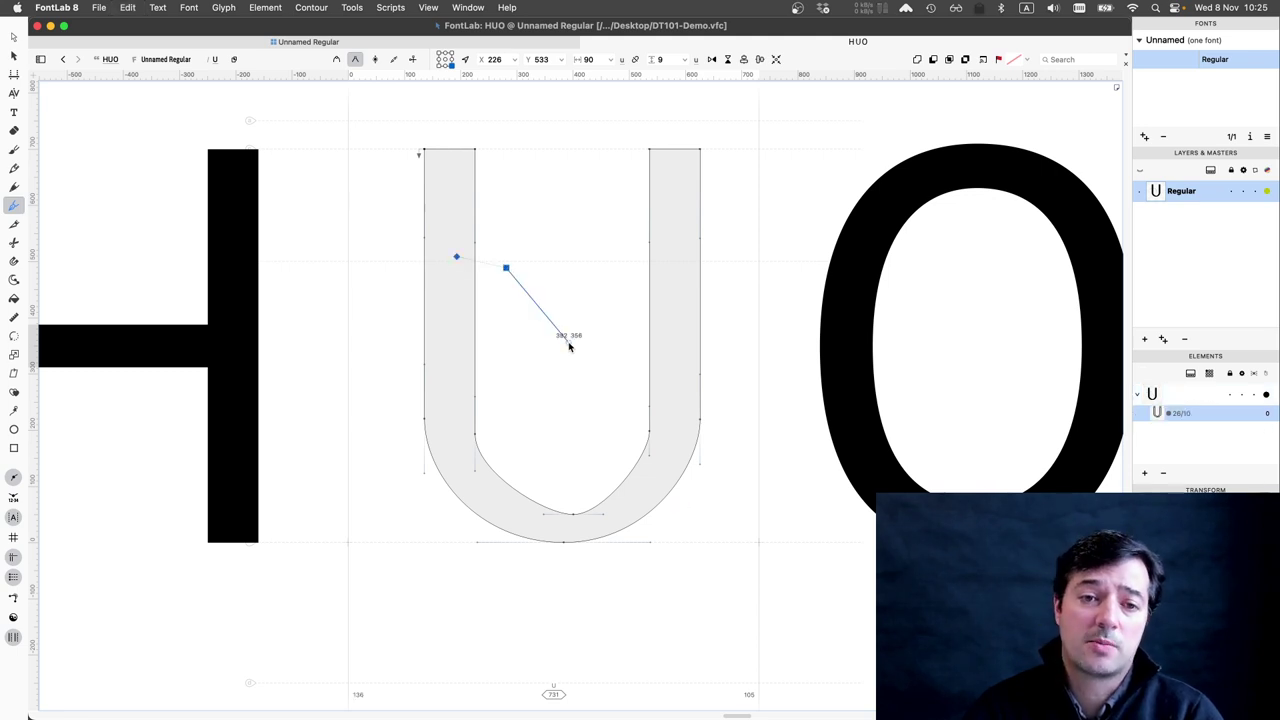
key(super+z)
key(super+z)
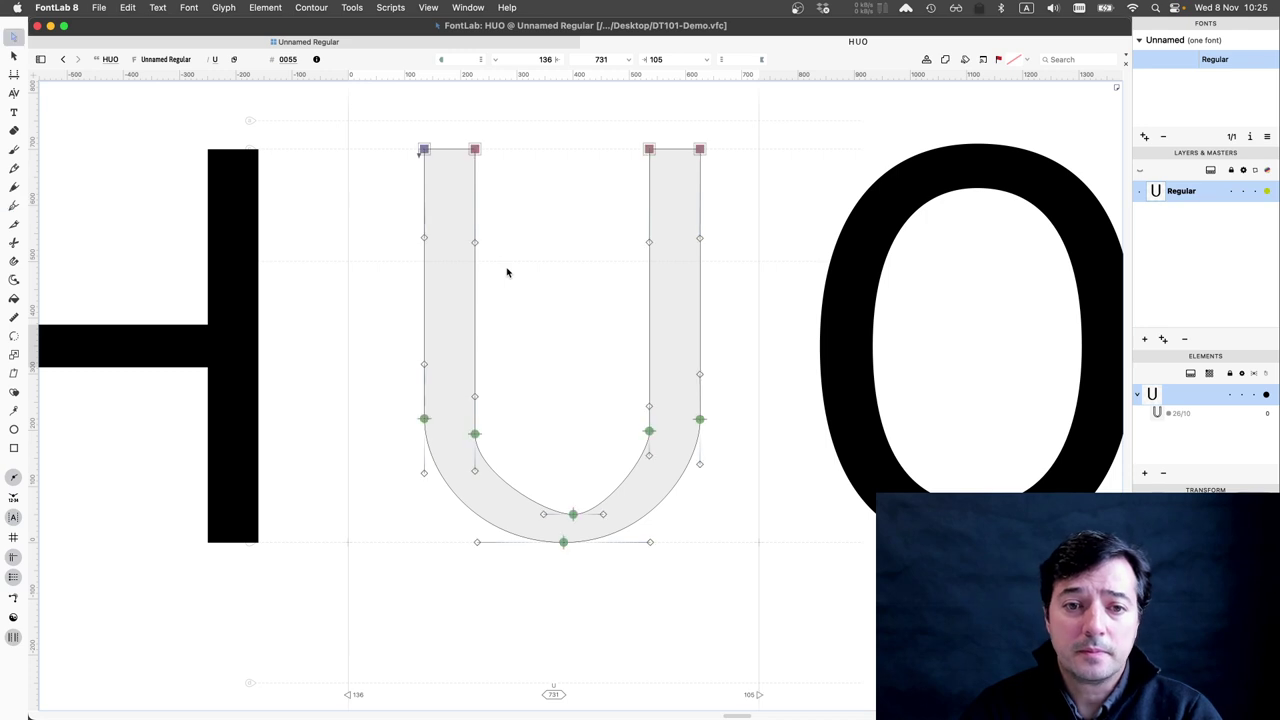
- Delete the curve handles along both stems of the U so that their sides are plain straight lines
drag(416, 229, 515, 270)
key(super+z)
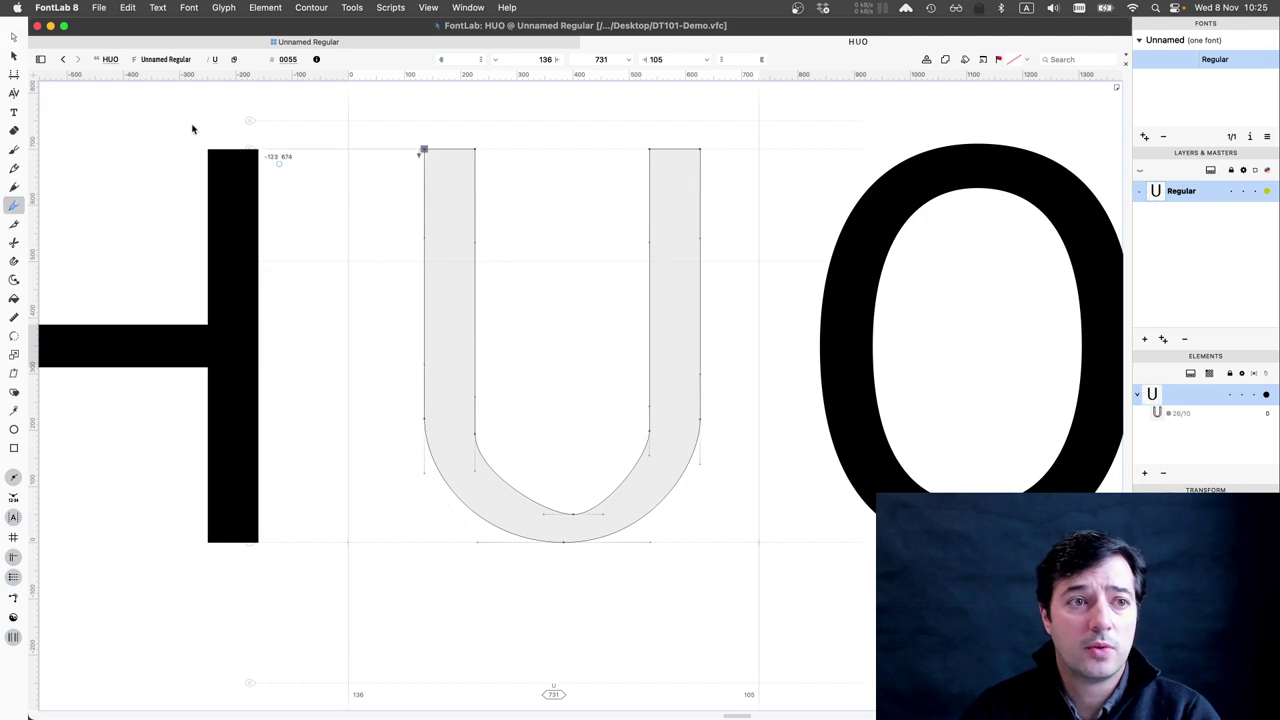
key(super)
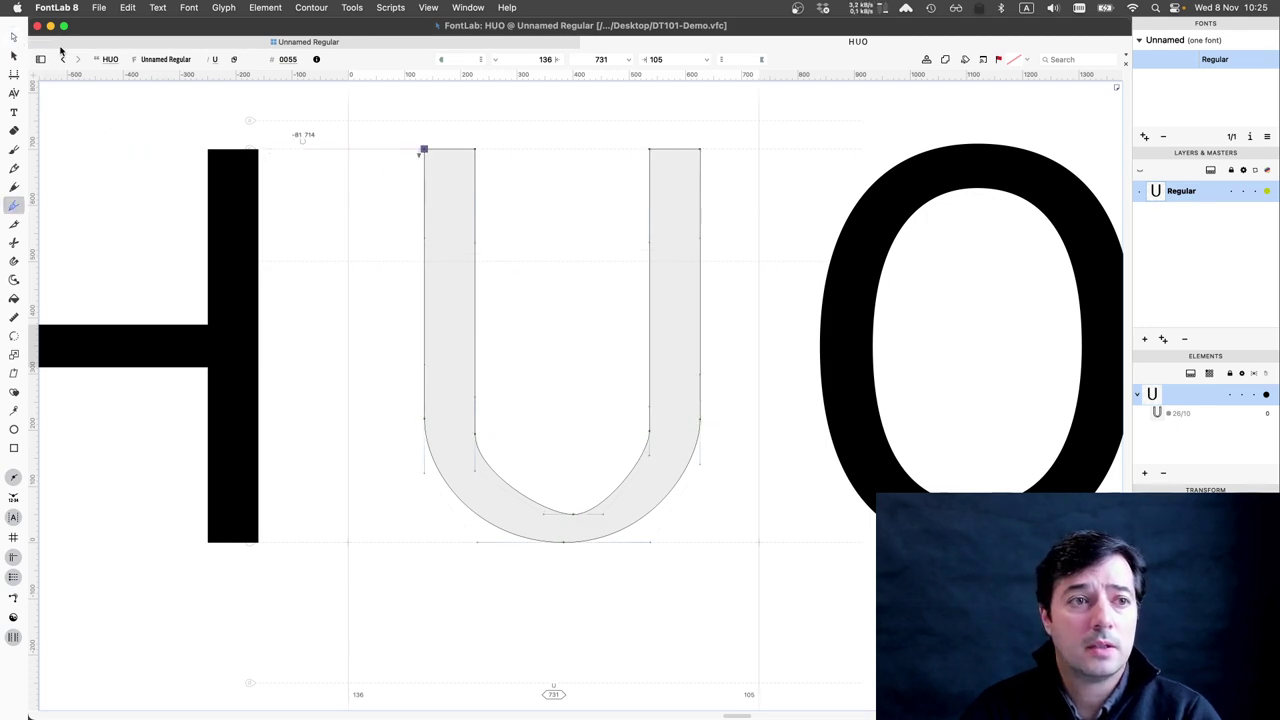
click(14, 38)
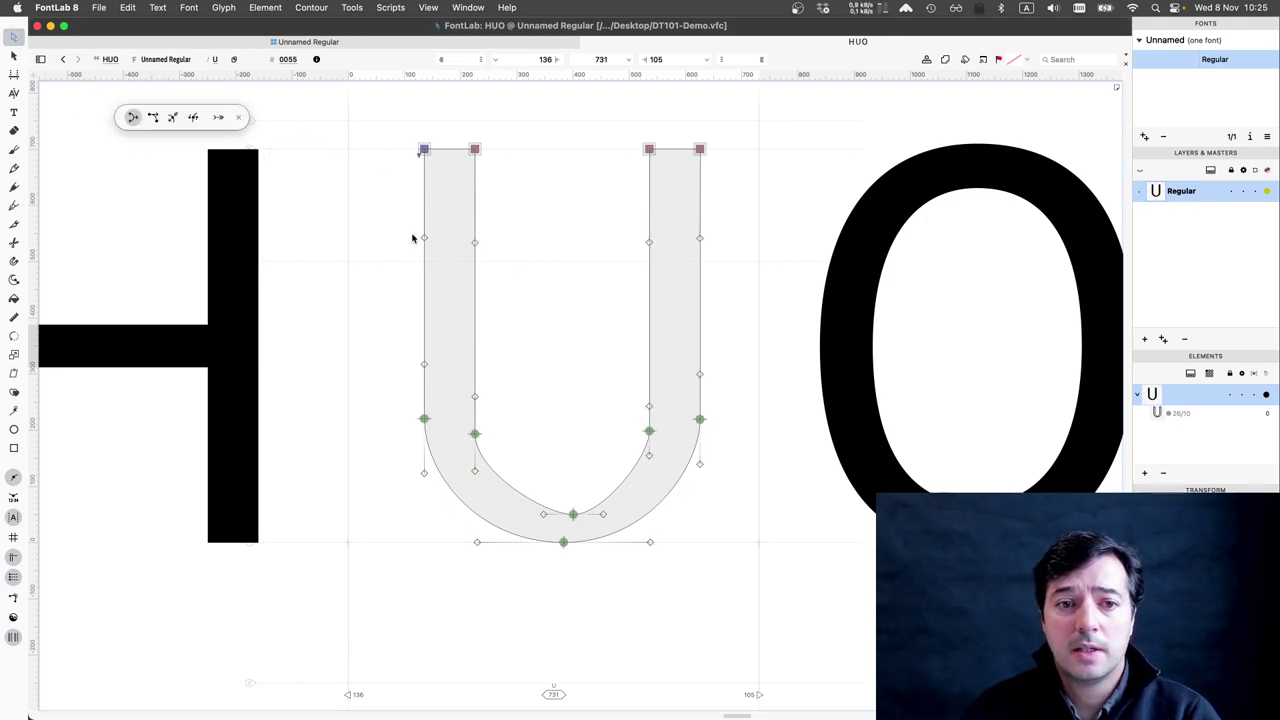
drag(414, 228, 511, 285)
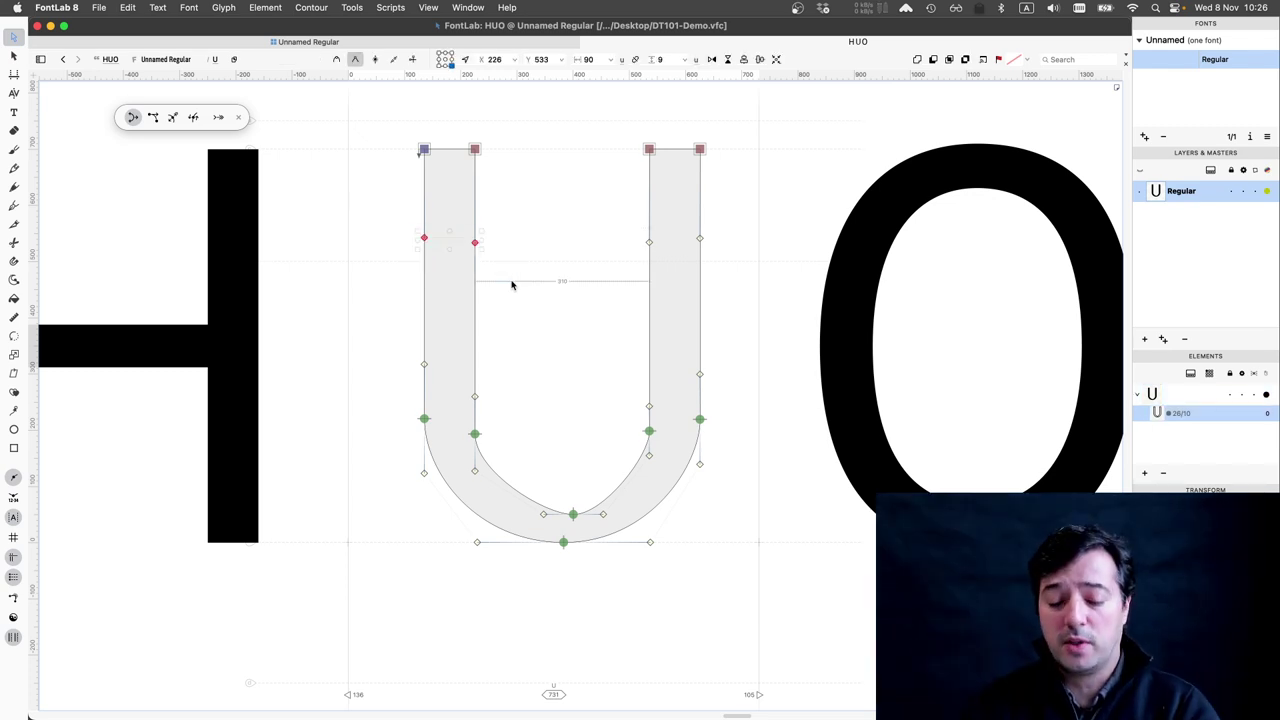
key(Delete)
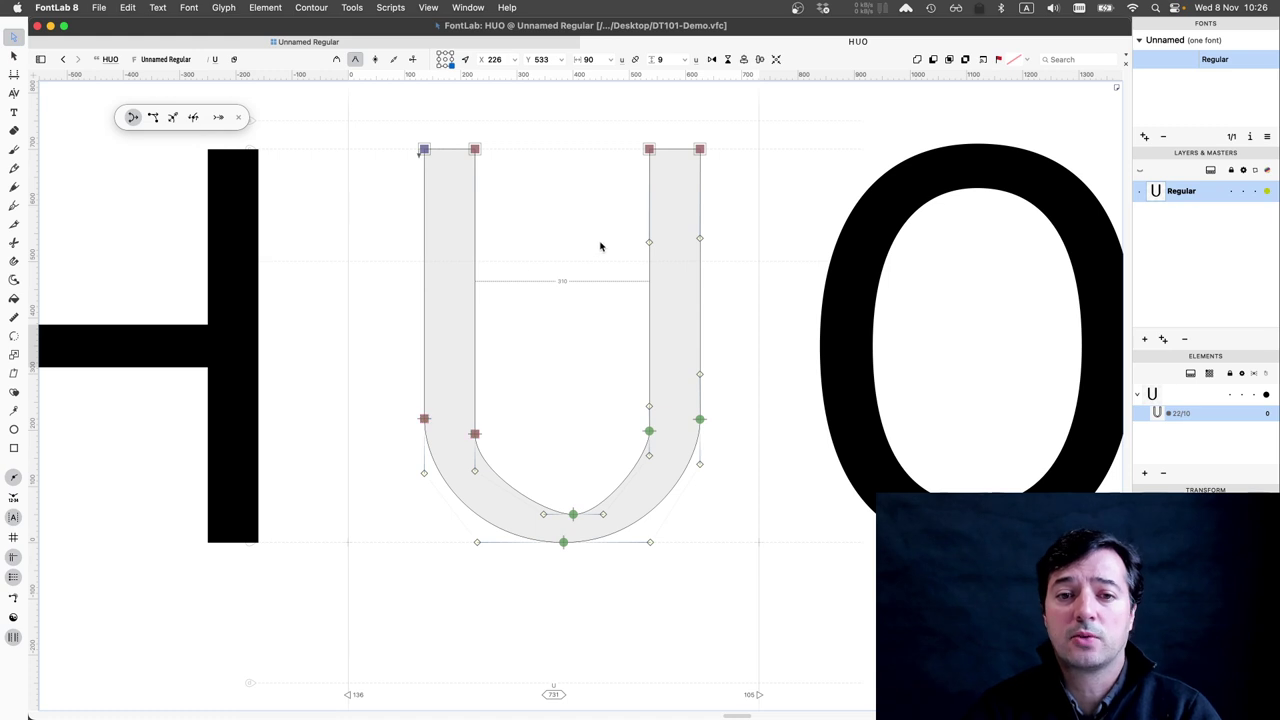
drag(629, 223, 714, 258)
key(Delete)
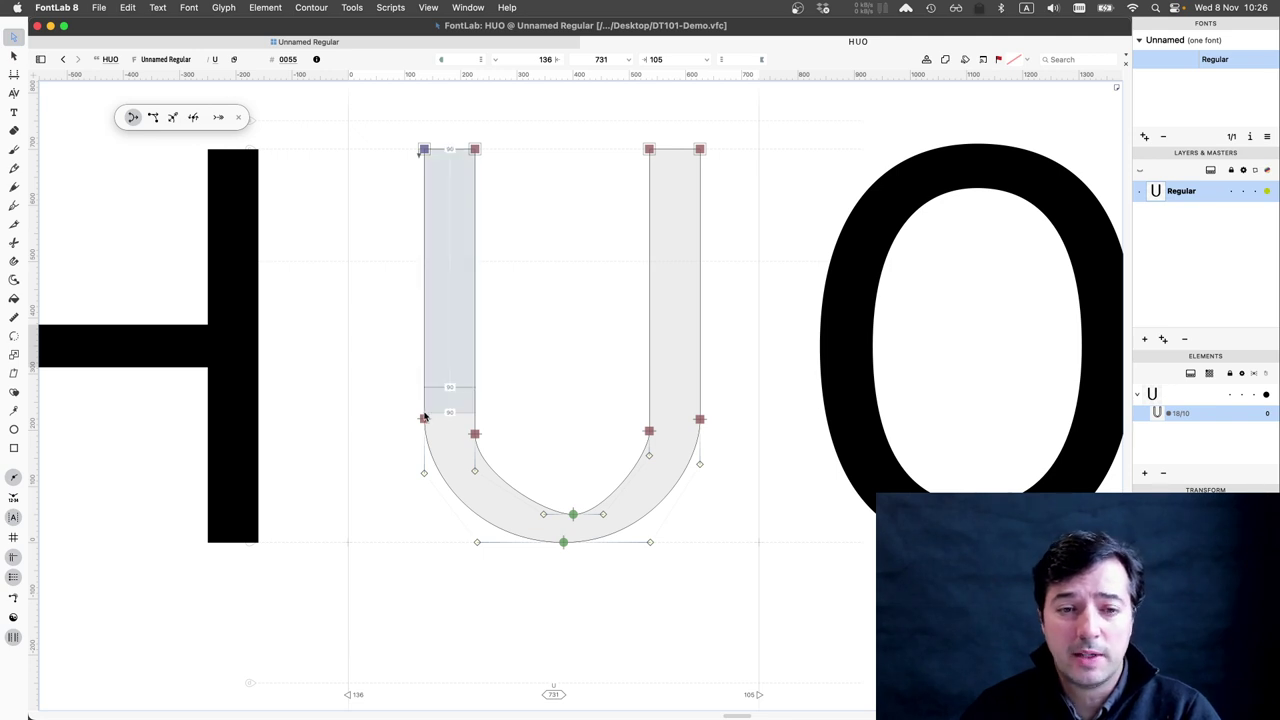
- Make the two nodes where the U's left stem meets the bottom curve smooth
click(423, 367)
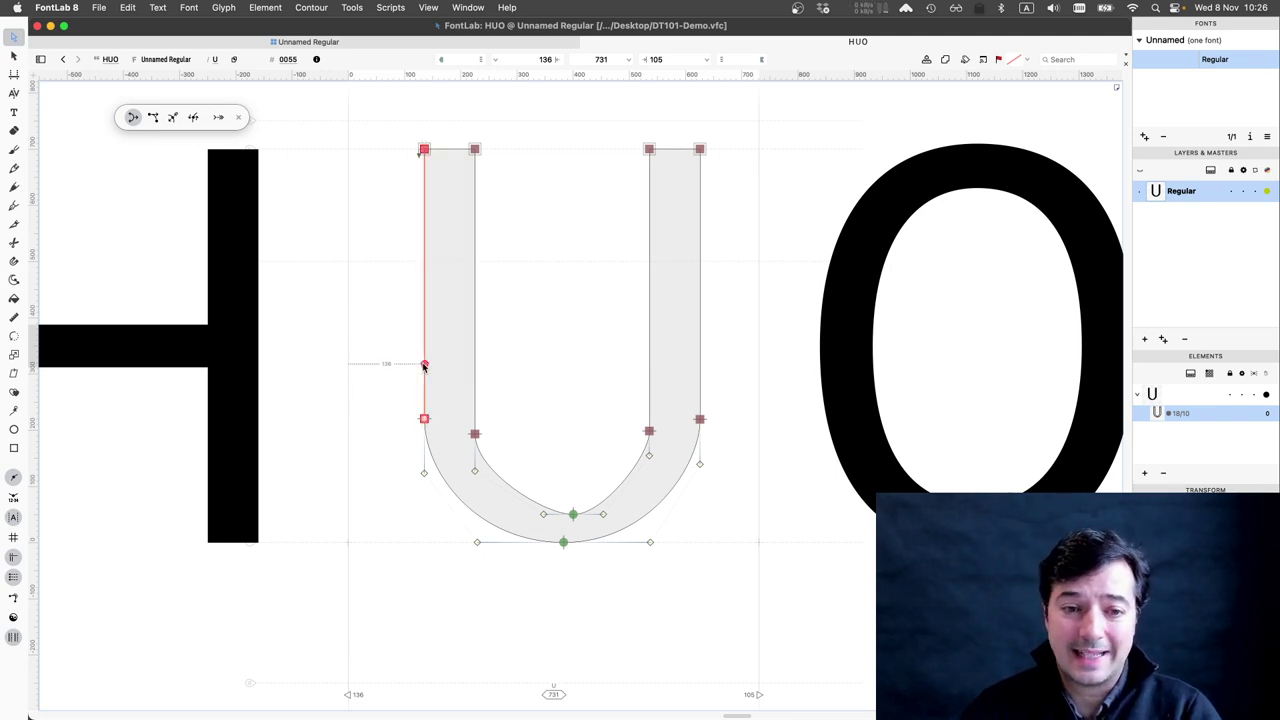
click(433, 458)
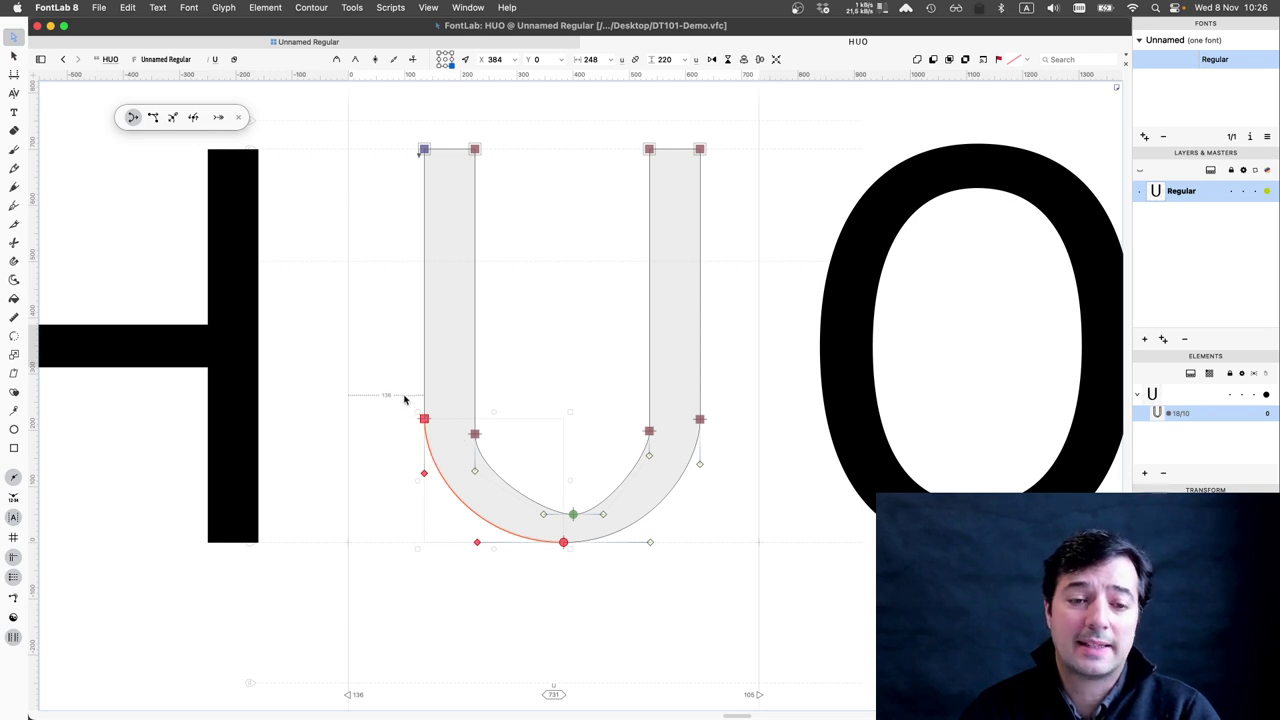
drag(404, 396, 486, 443)
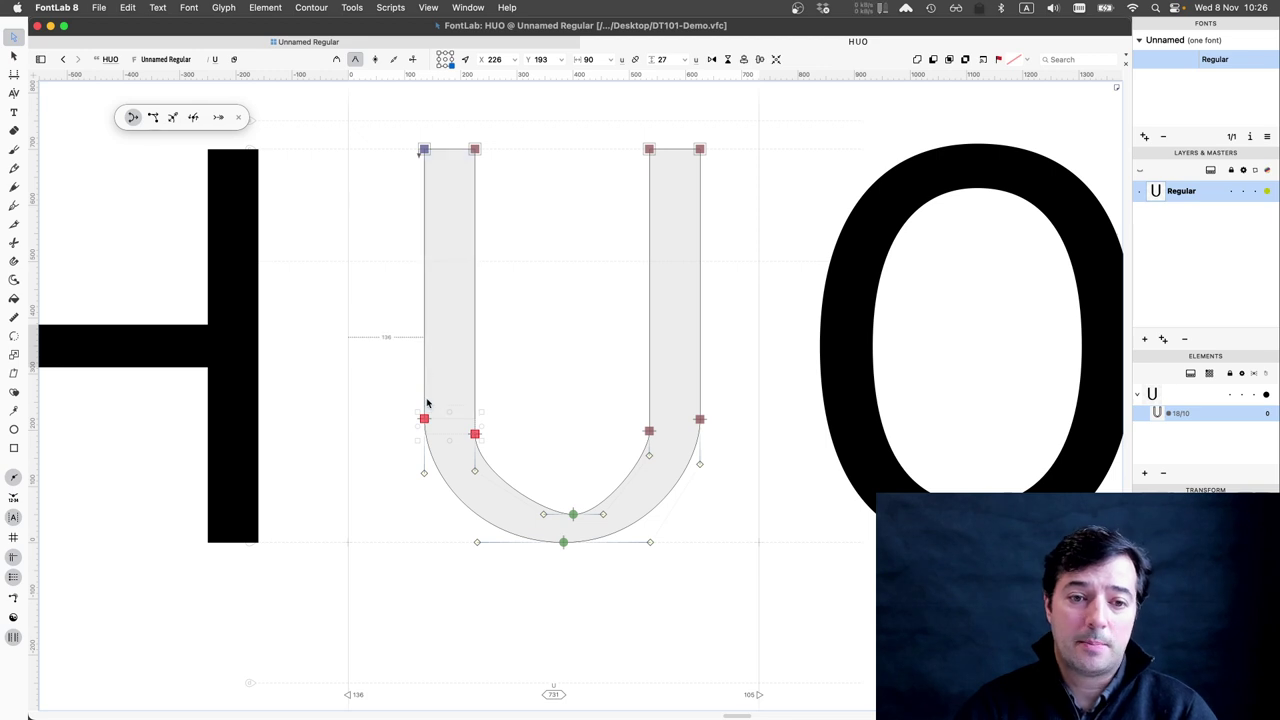
click(337, 61)
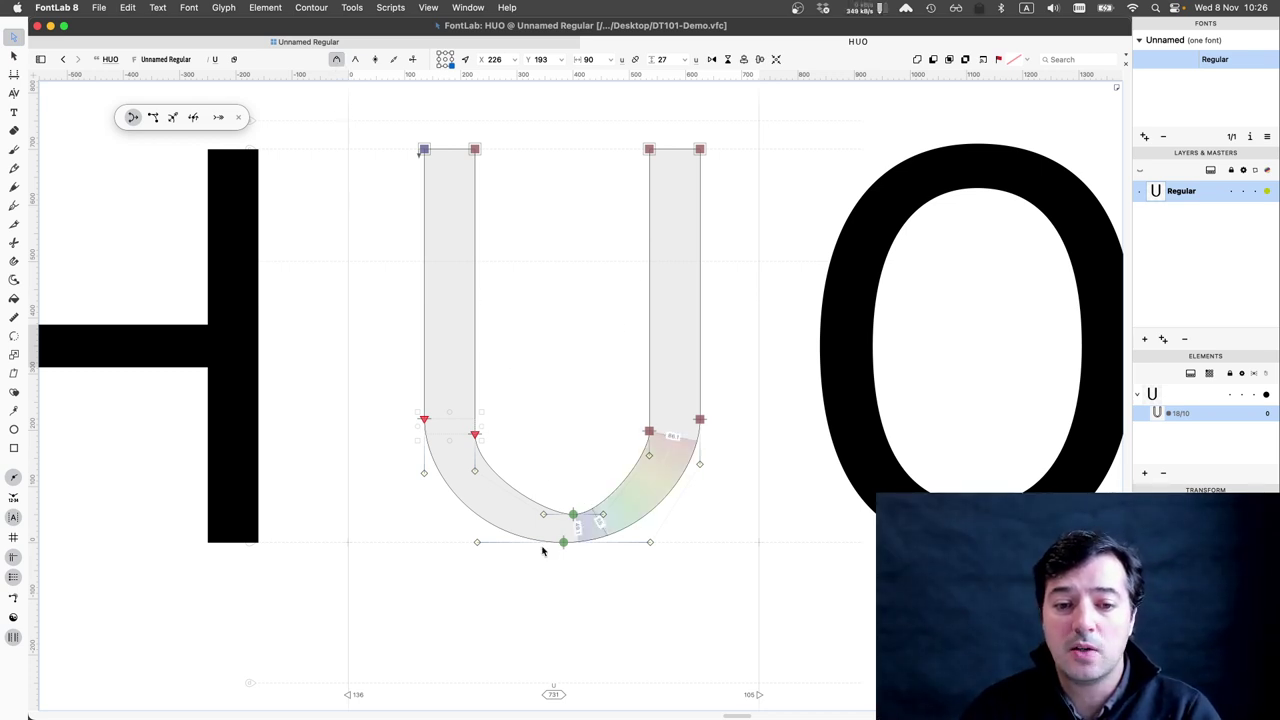
- Move the whole U sideways so that its left stem's outer edge sits at x = 0
drag(588, 492, 546, 549)
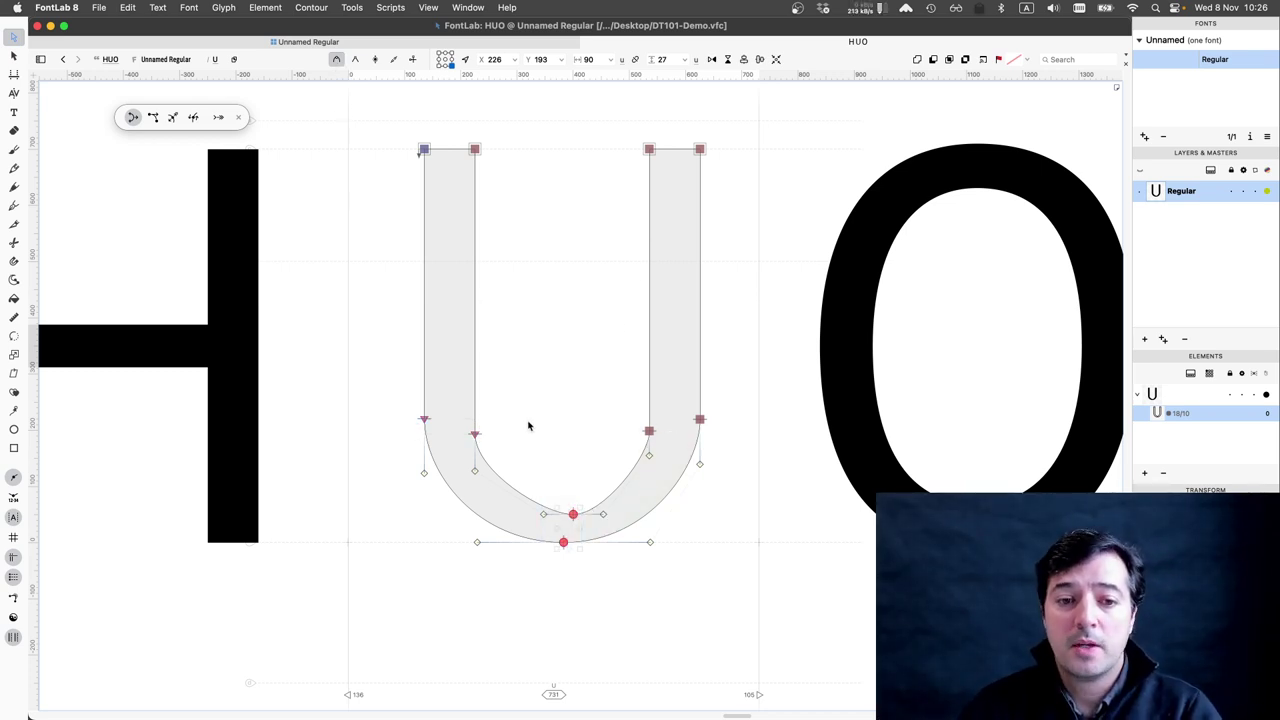
click(559, 493)
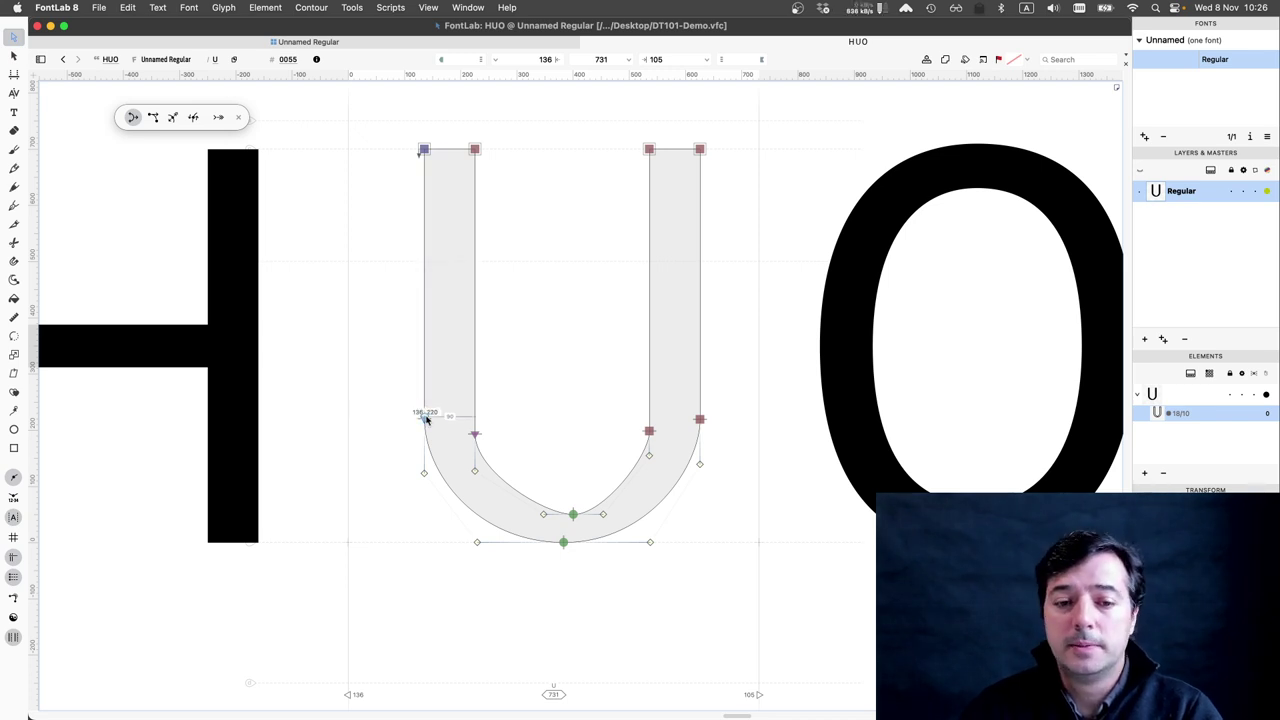
key(super+a)
click(423, 148)
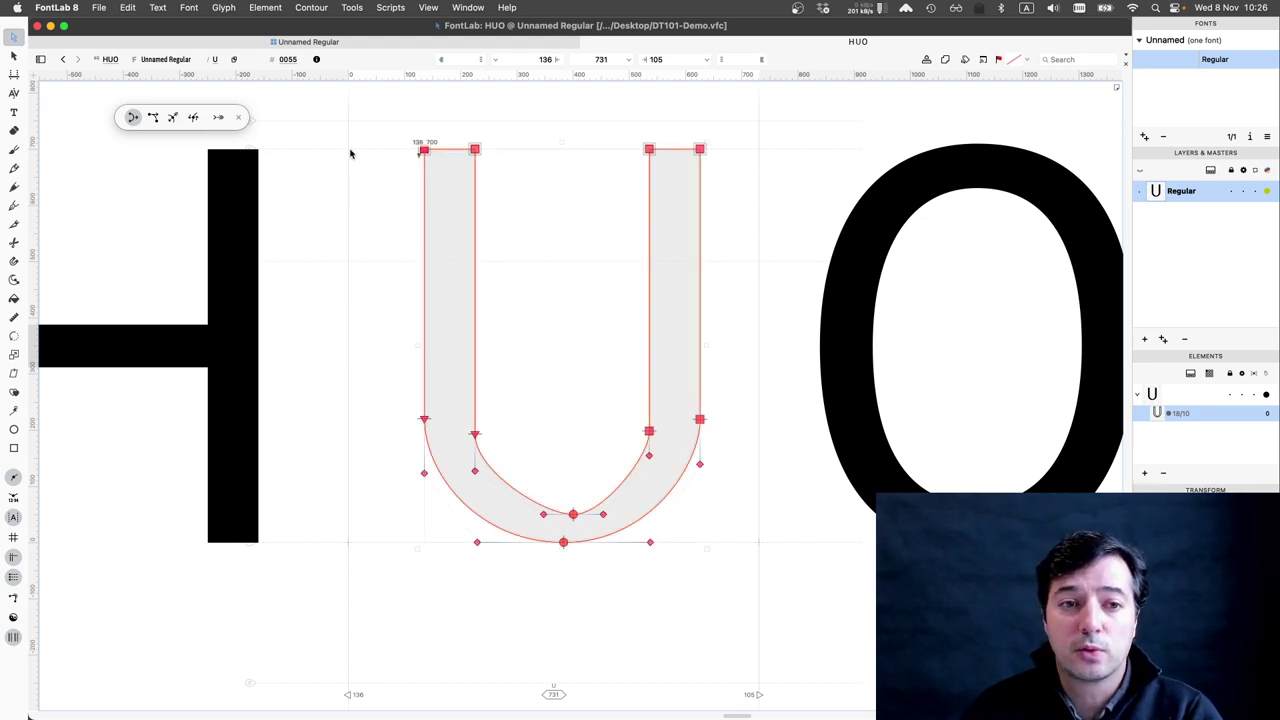
drag(349, 152, 347, 150)
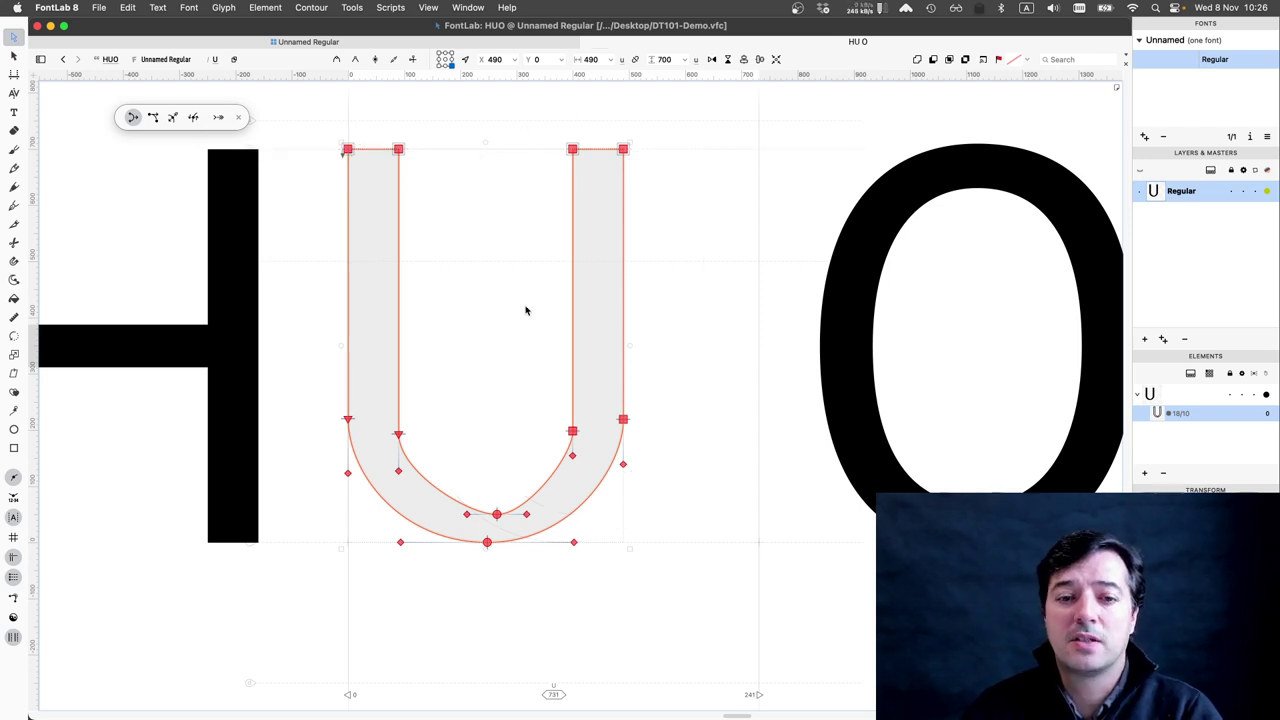
- Align the U's two bottom-centre nodes vertically with zero width between them and set their X position to 490/2
drag(504, 484, 481, 566)
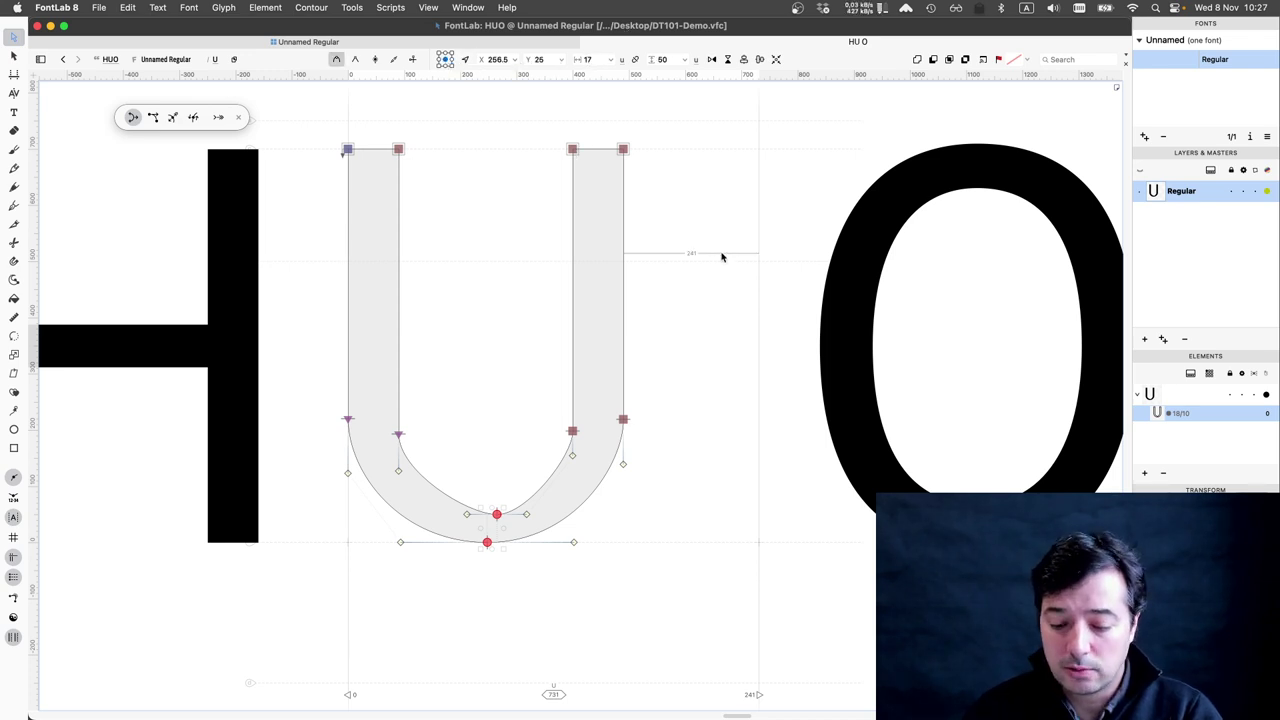
text(0)
key(Return)
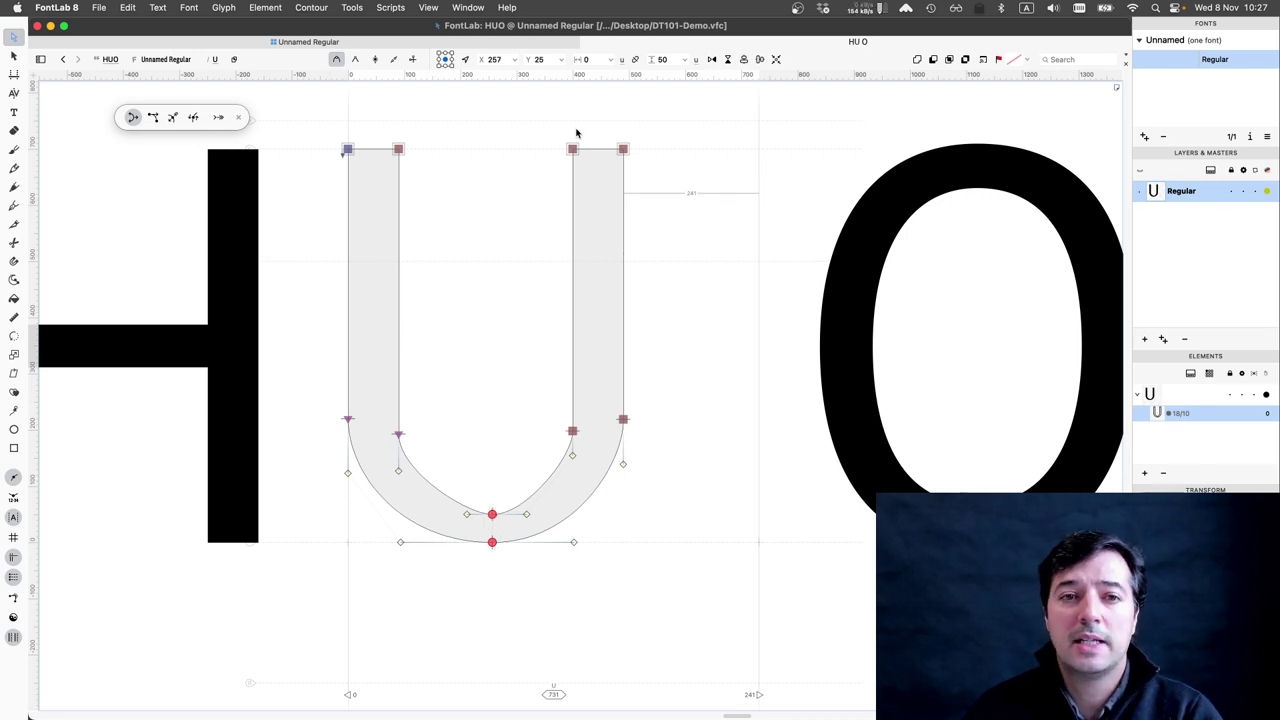
click(467, 60)
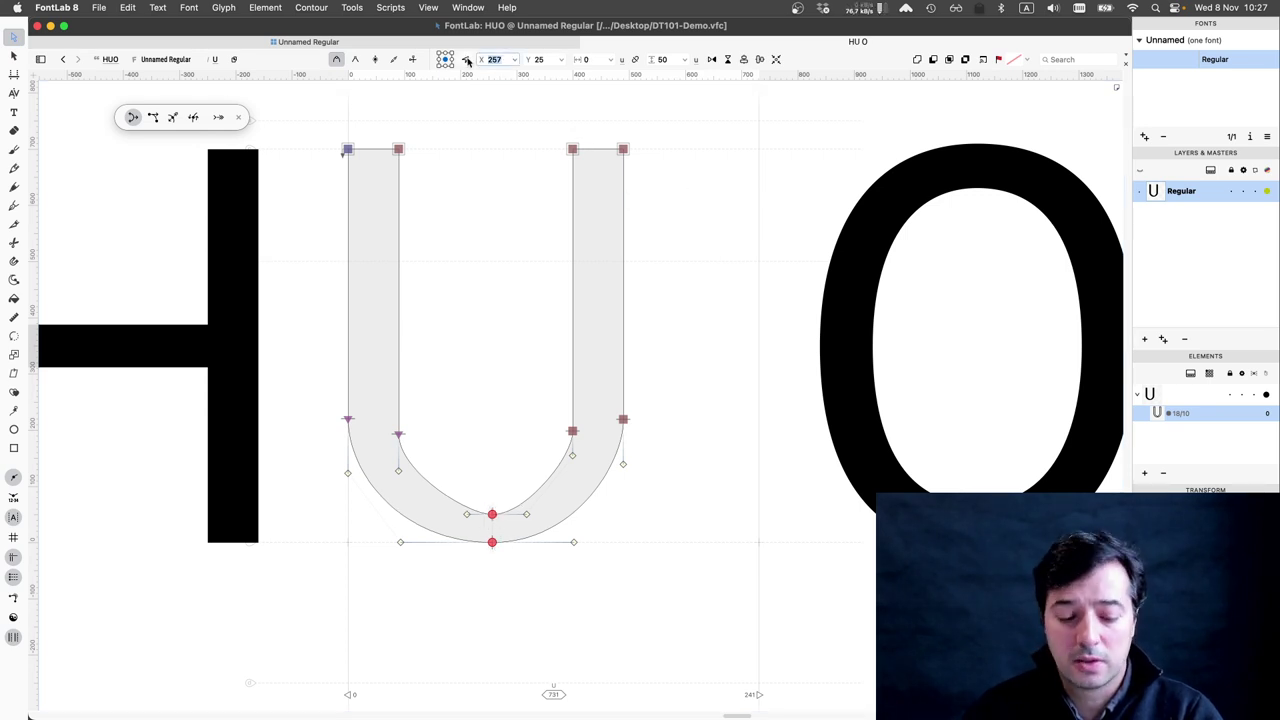
text(490)
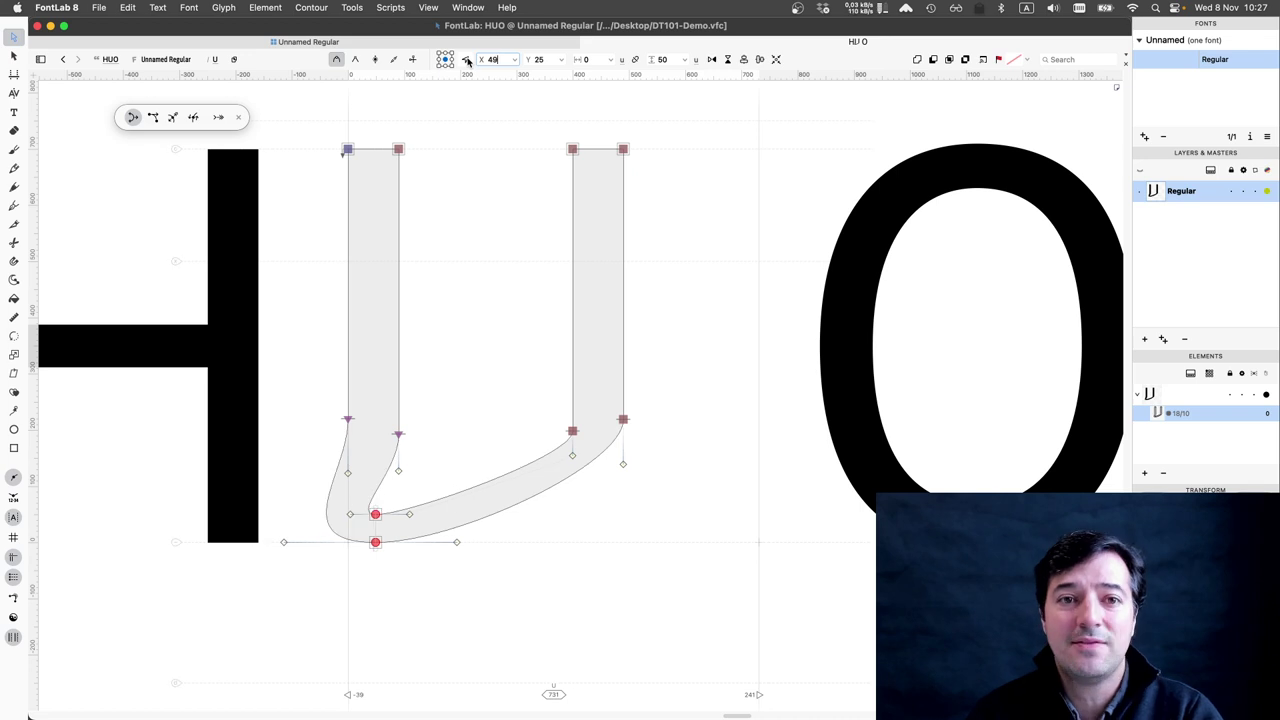
text(/2)
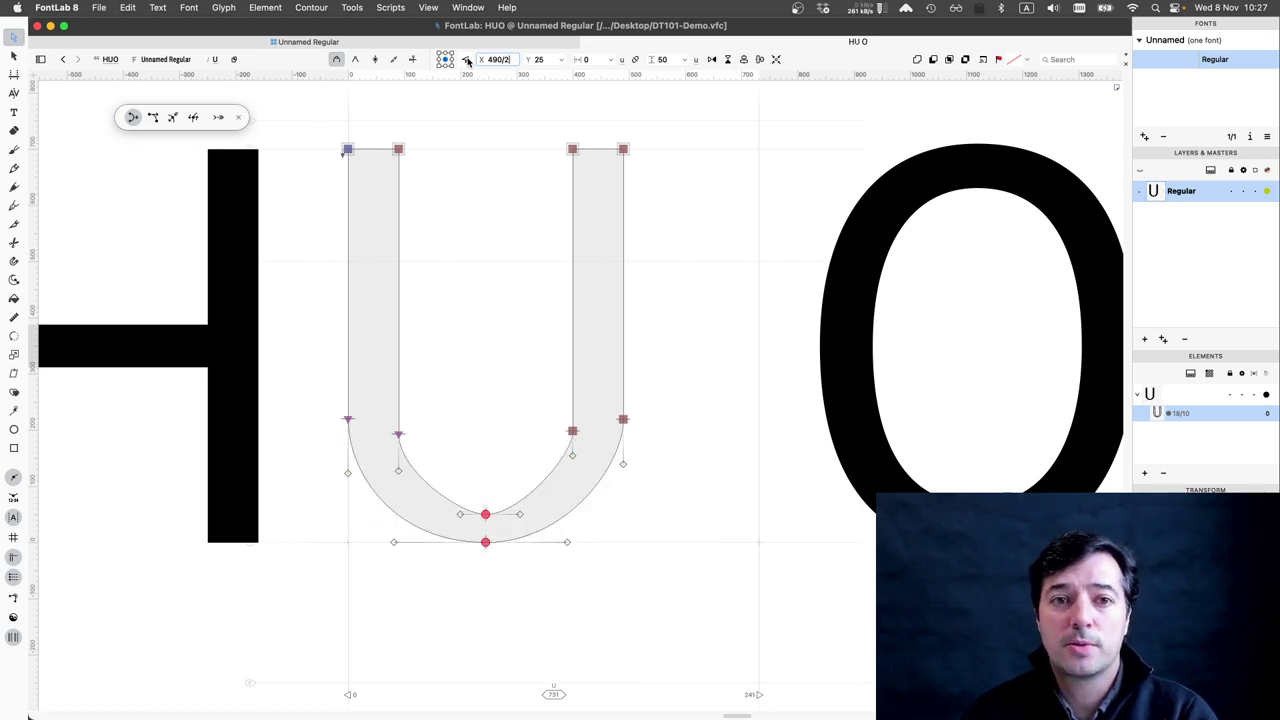
key(Return)
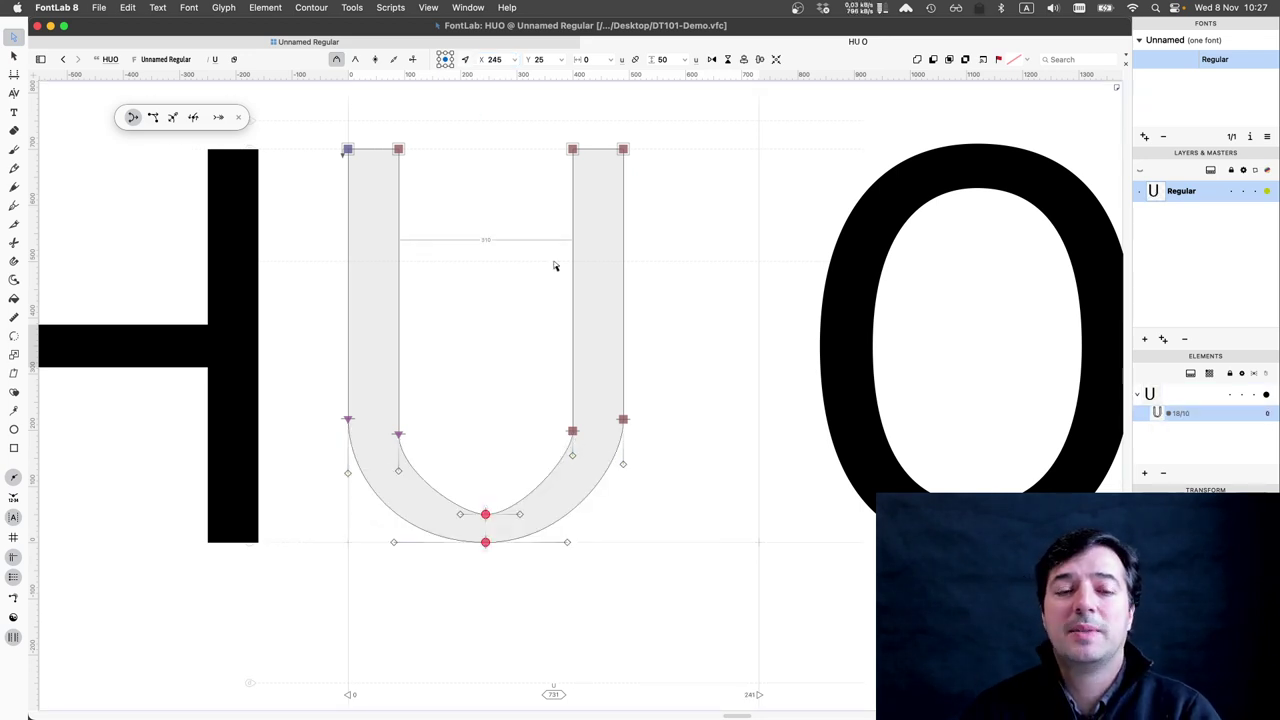
- Check the U's overall width across its top nodes, and make the two nodes joining the right stem to the bottom curve smooth
drag(340, 138, 642, 180)
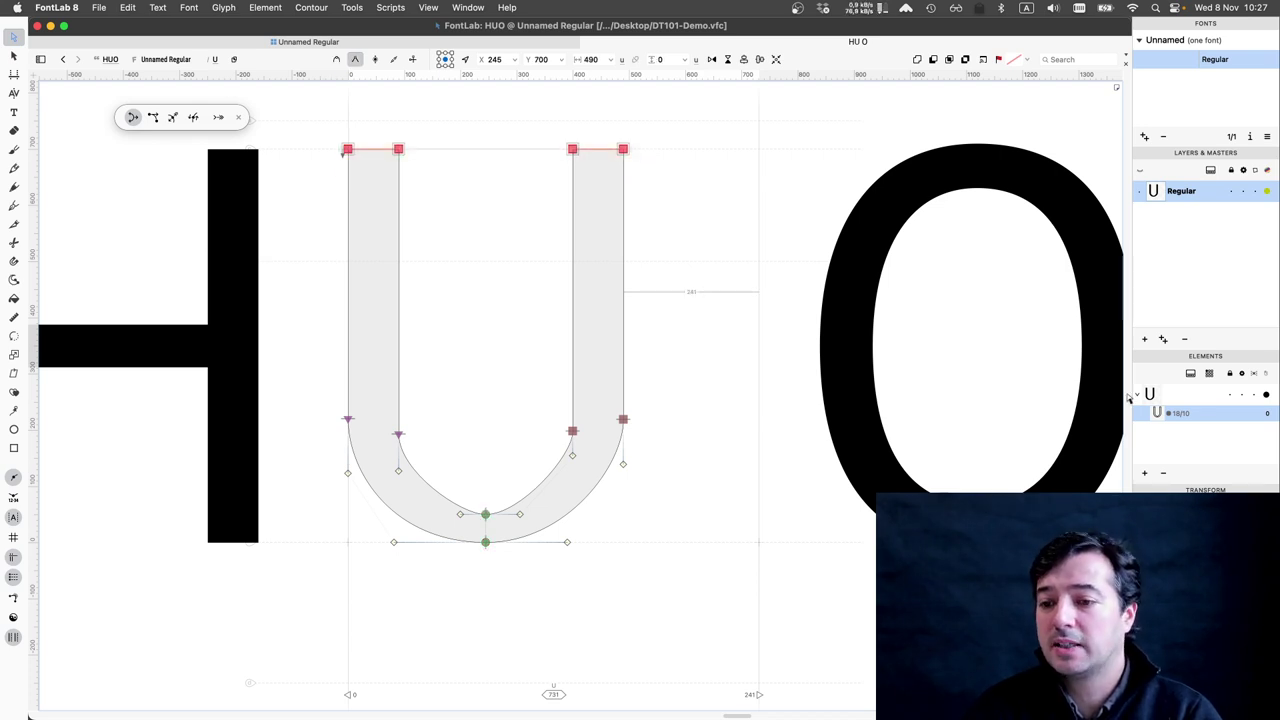
click(531, 393)
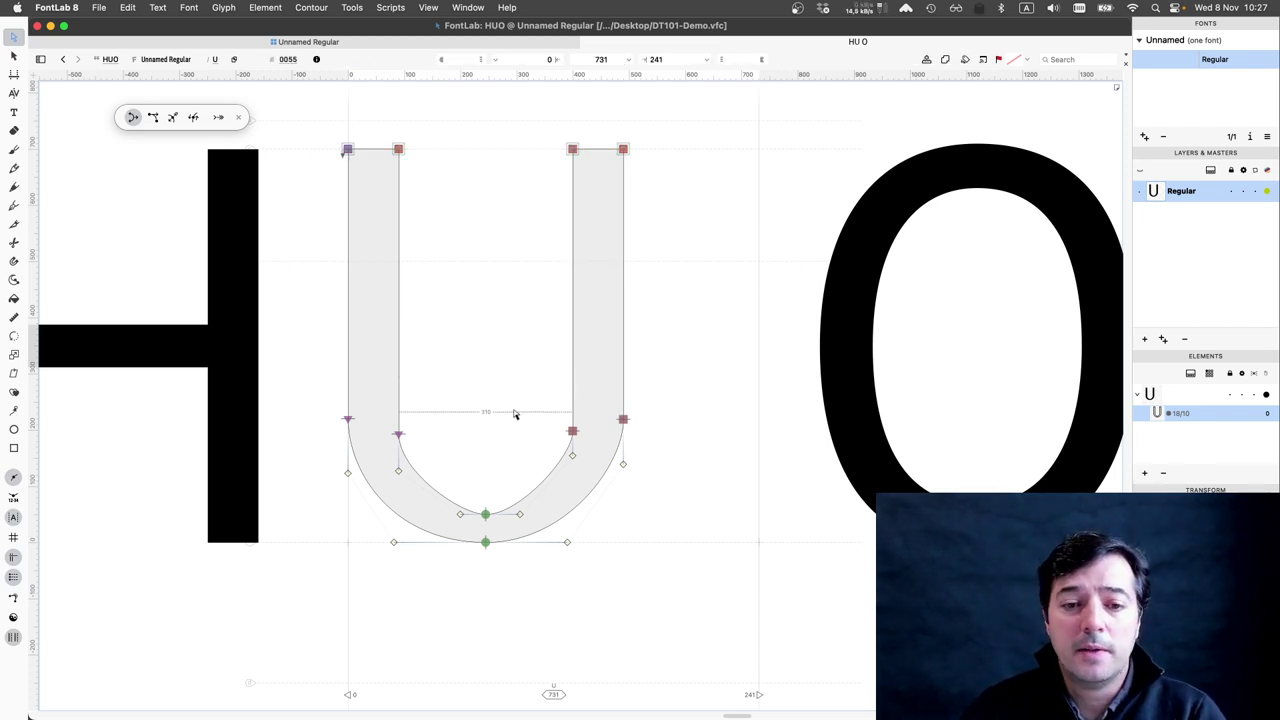
drag(527, 395, 638, 444)
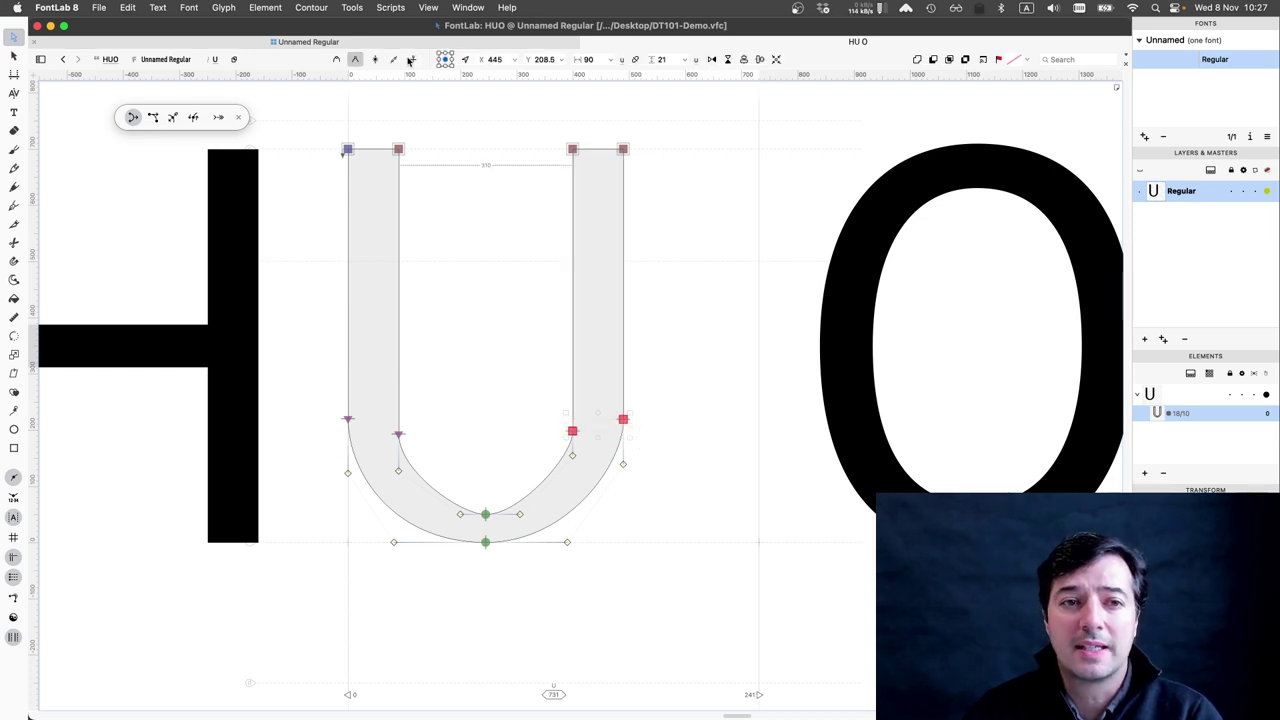
click(335, 59)
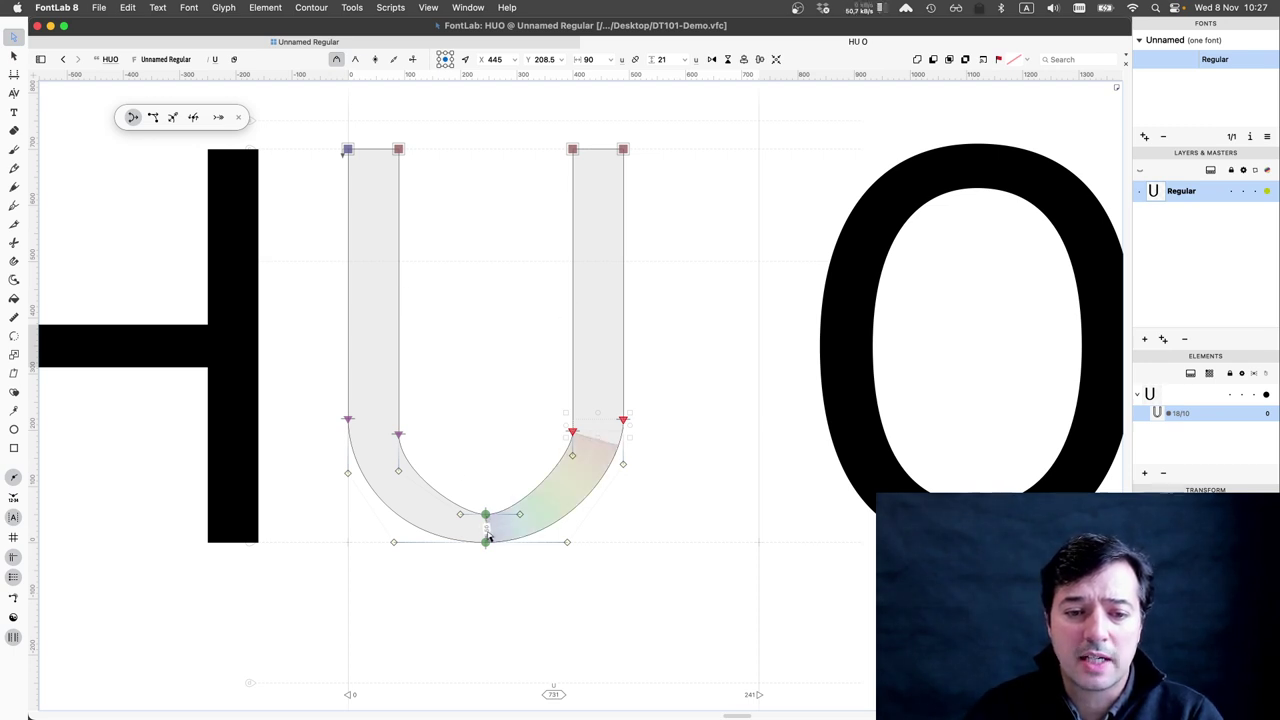
- Raise the inner bottom node of the U to y = 80 to thicken the bottom of the curve
click(486, 515)
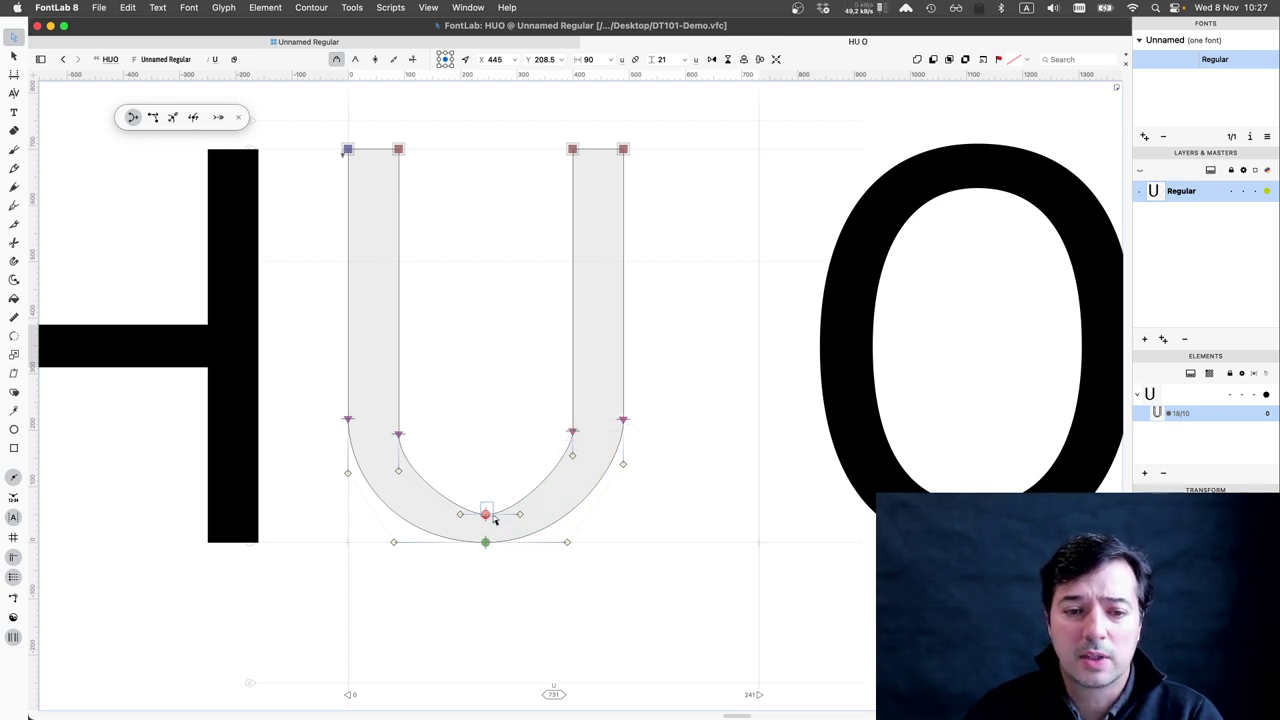
key(shift+Up)
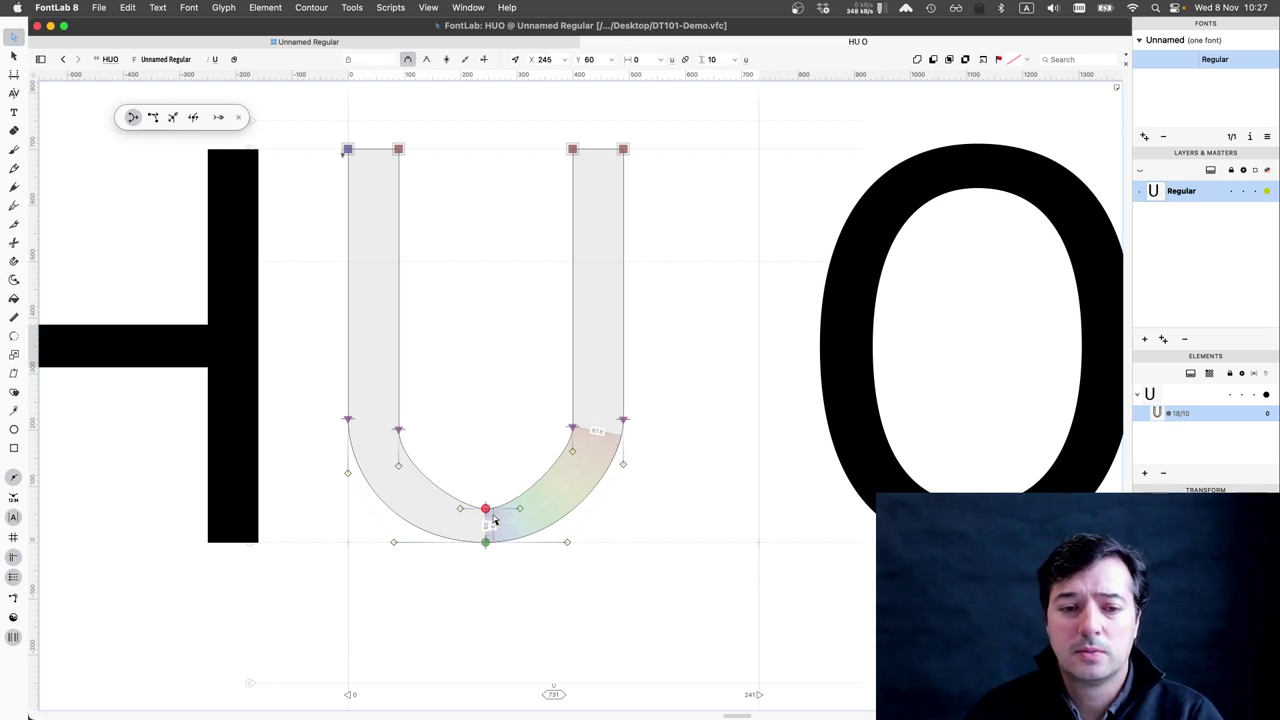
key(shift+Up)
key(shift+Up)
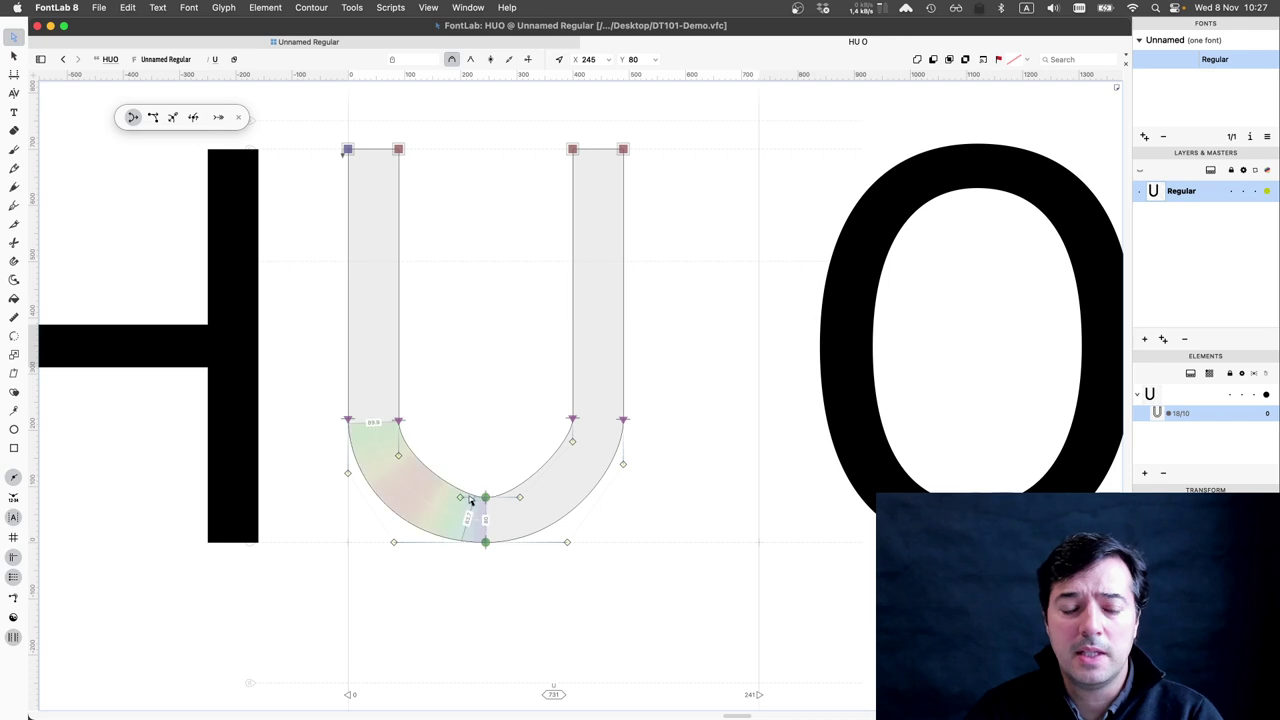
- Lengthen both handles of the U's inner bottom node and balance the two inner curve segments at 60% tension
click(463, 500)
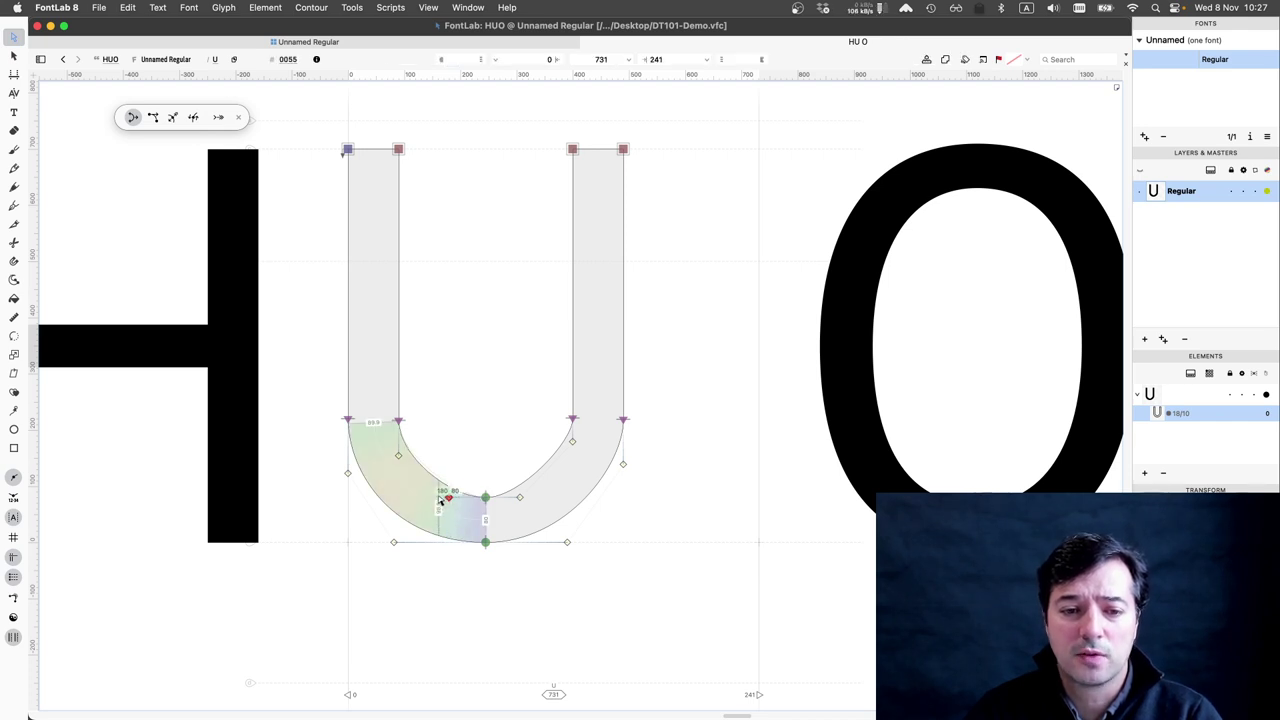
click(440, 495)
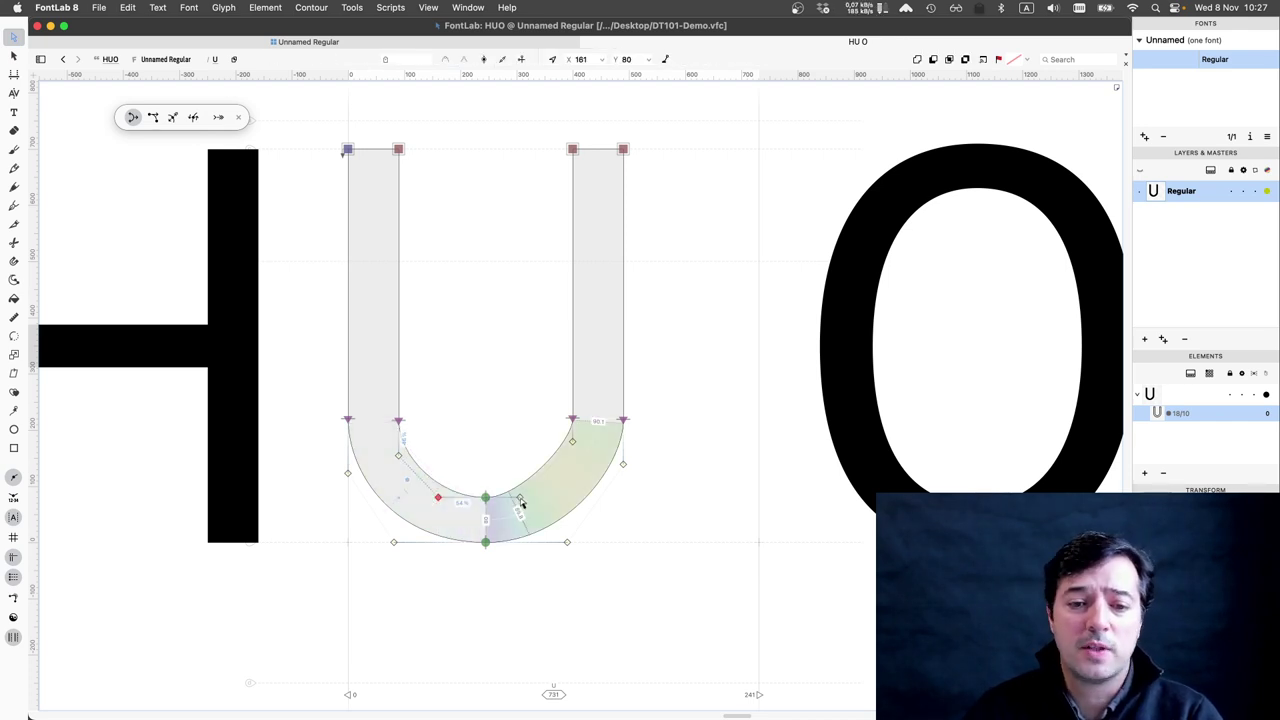
drag(520, 498, 531, 500)
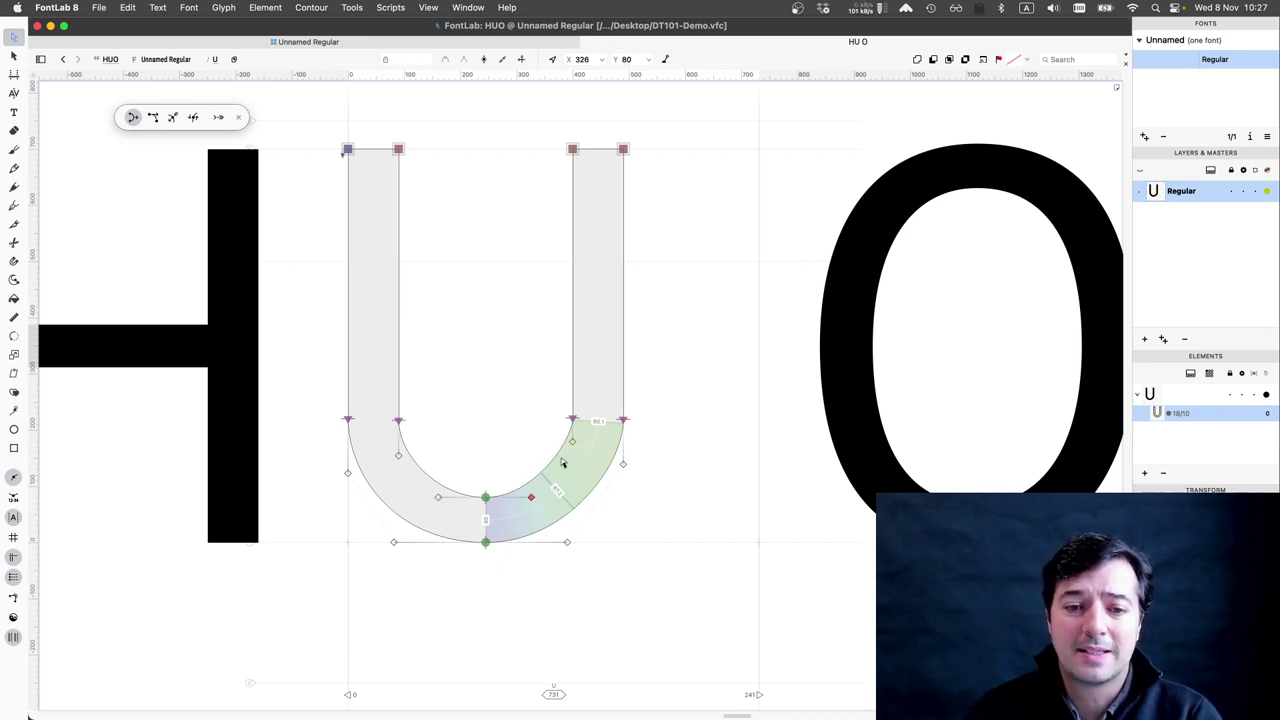
click(562, 462)
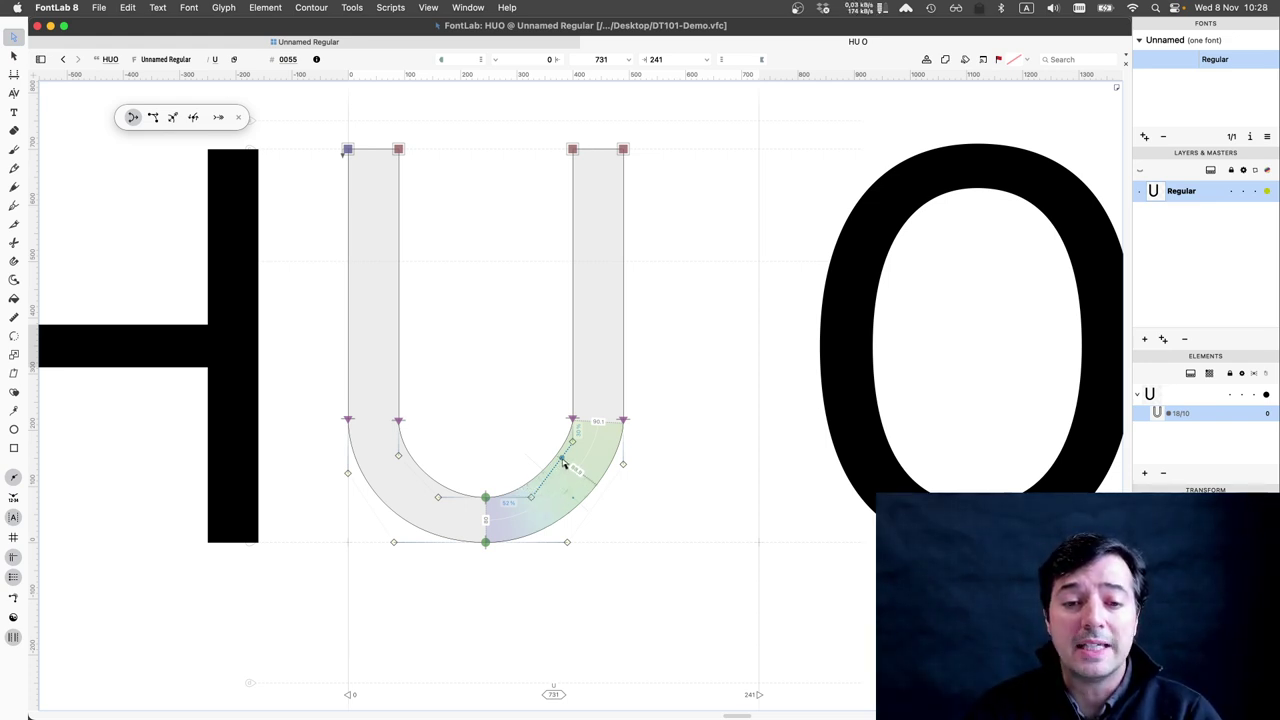
drag(563, 463, 563, 466)
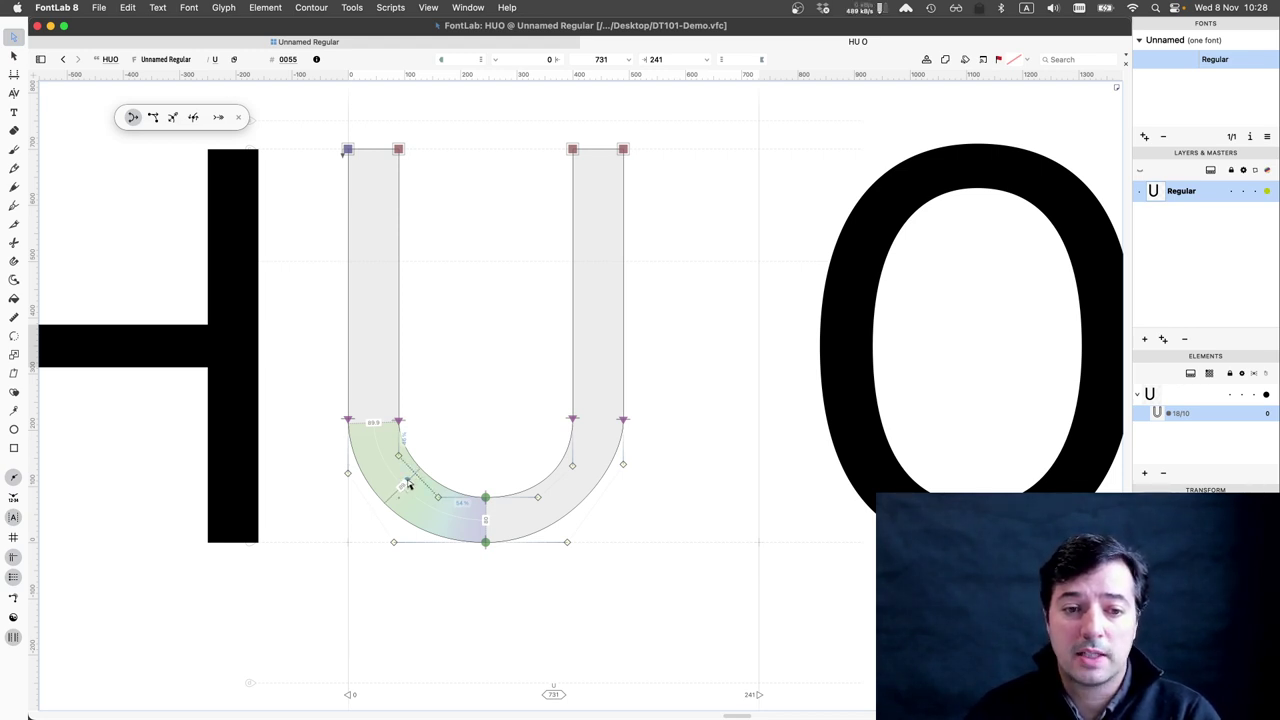
drag(404, 489, 457, 481)
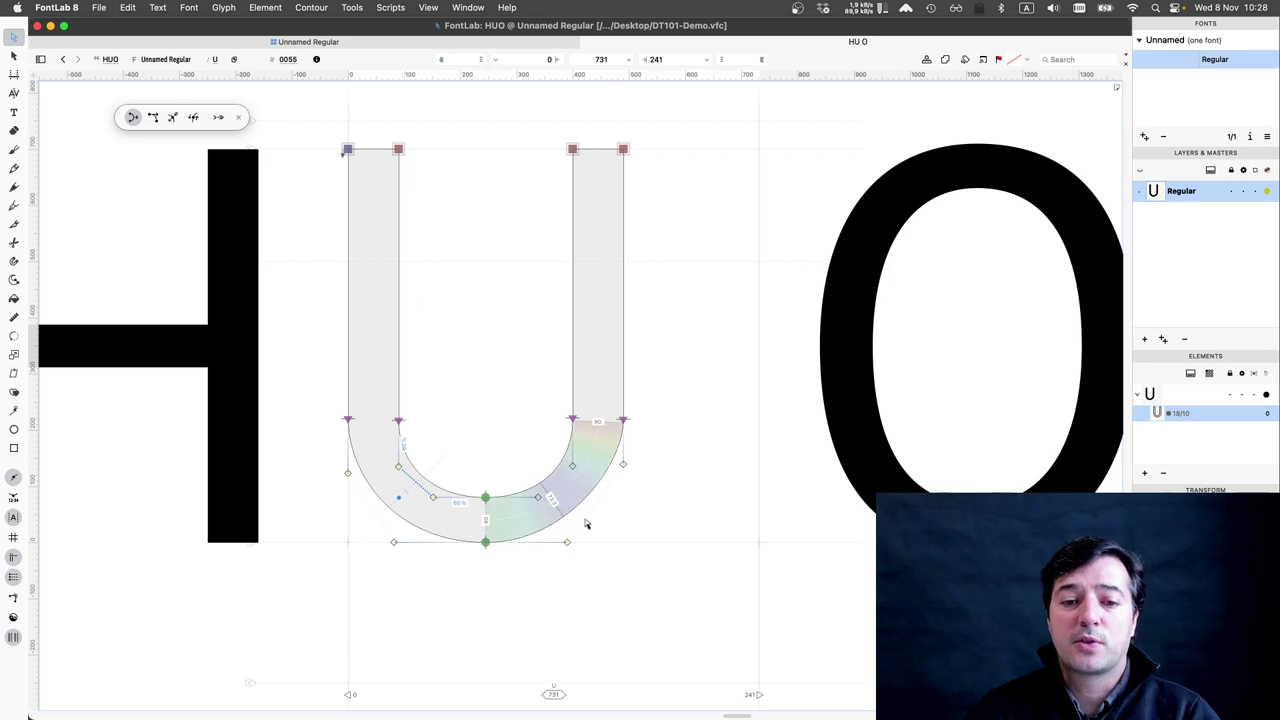
- Balance the handles of the U's two outer bottom curve segments and set both to 60% tension
drag(586, 524, 589, 527)
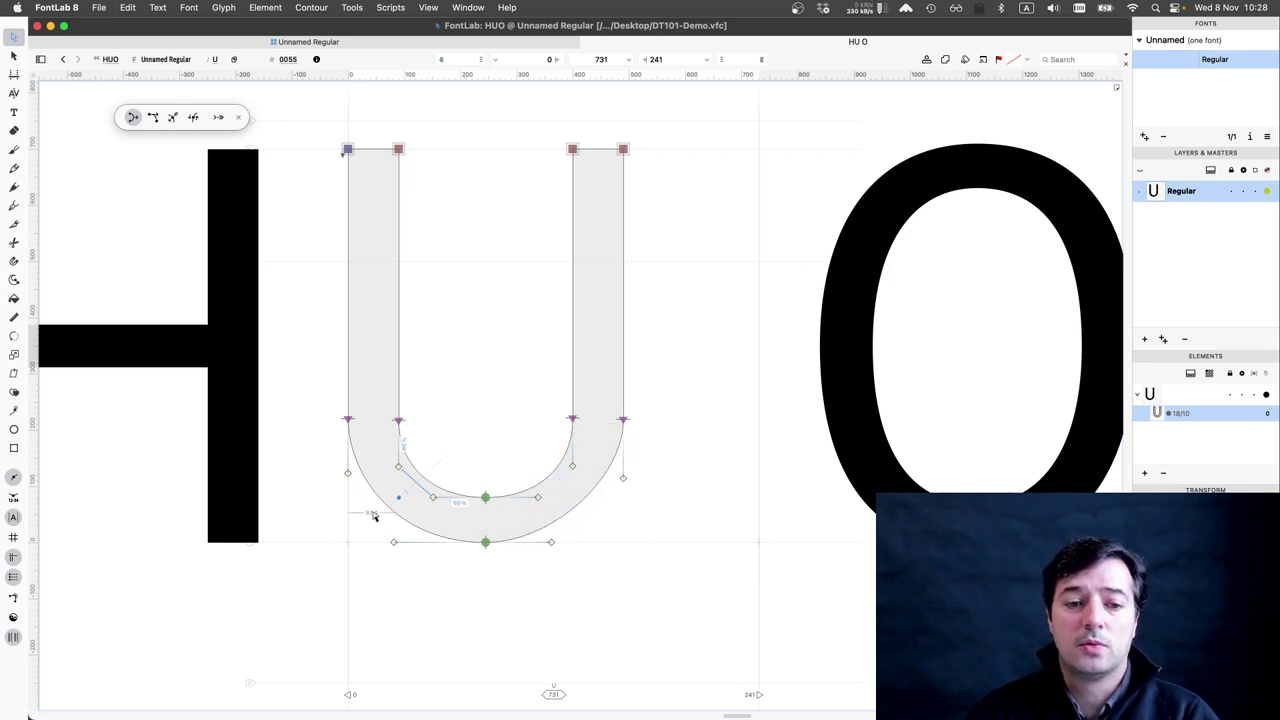
drag(374, 516, 375, 517)
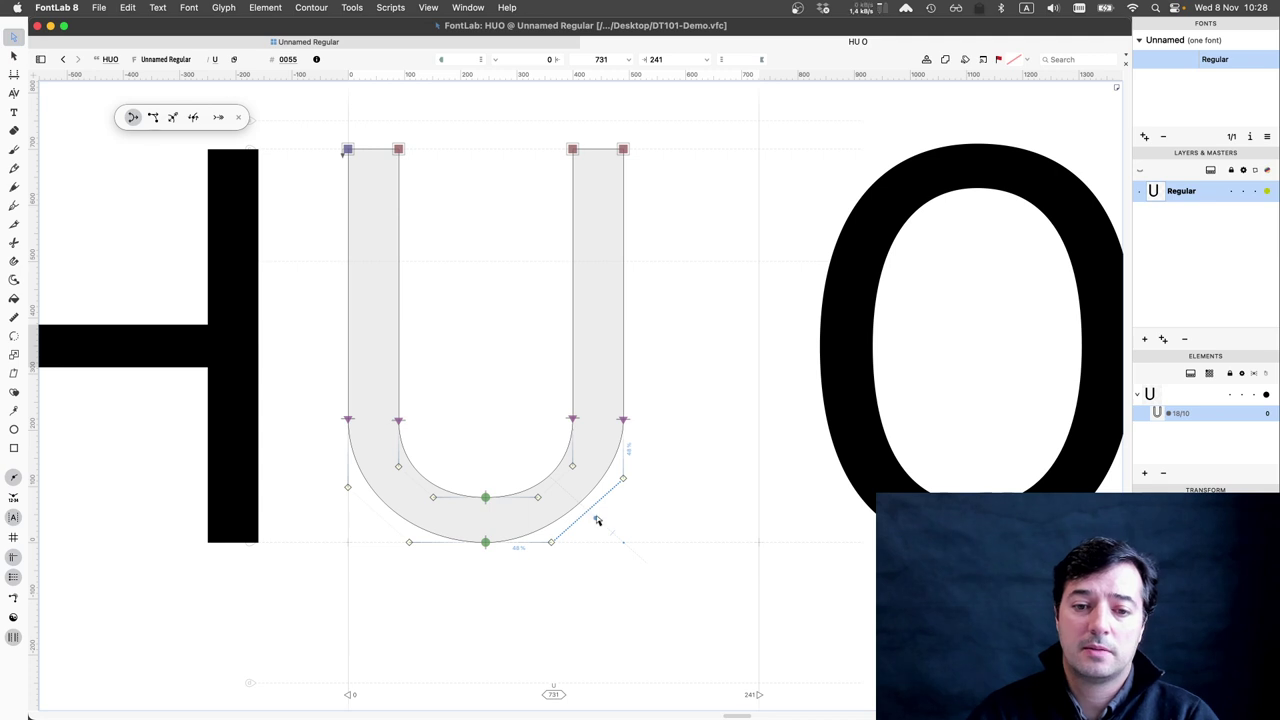
drag(597, 521, 598, 523)
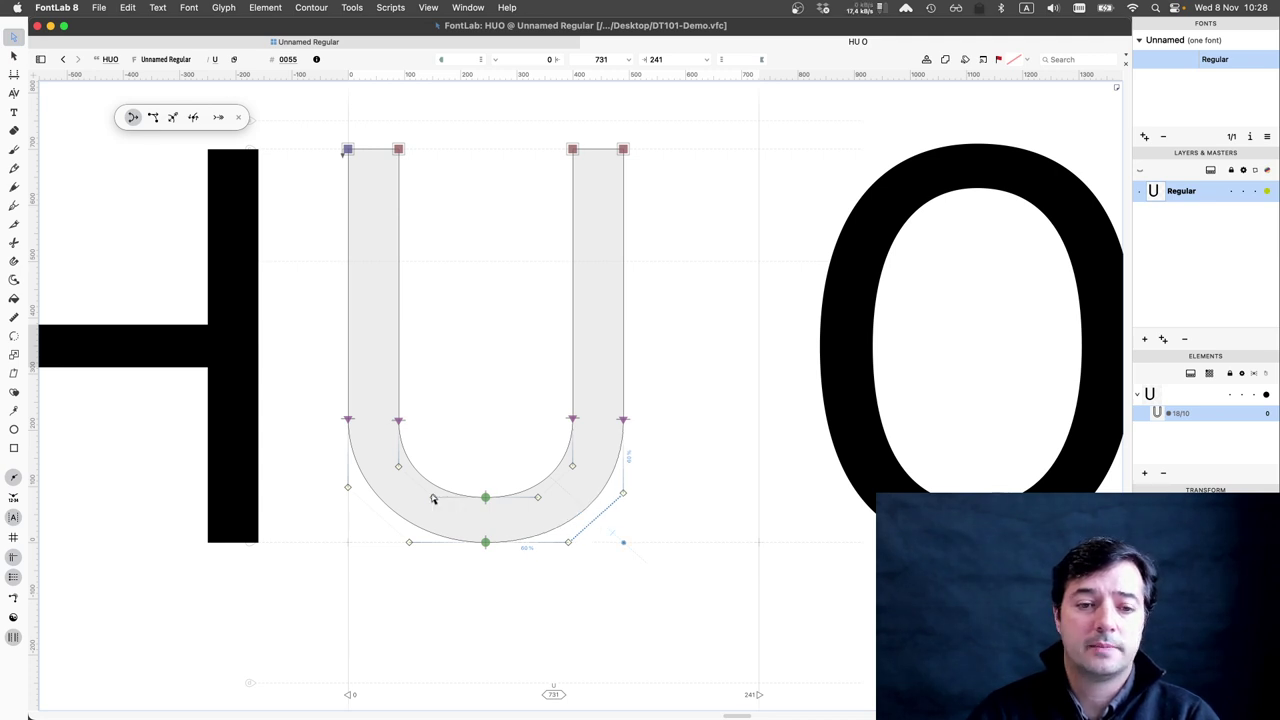
click(378, 513)
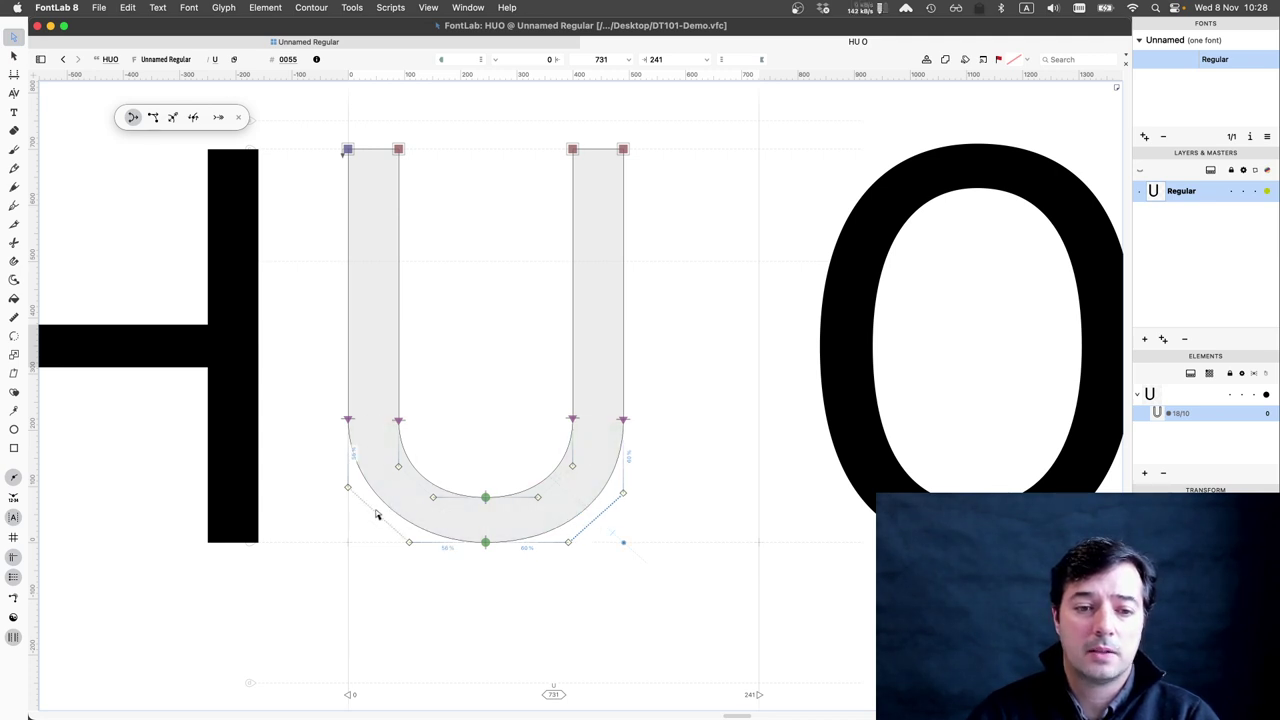
click(377, 514)
drag(358, 538, 352, 535)
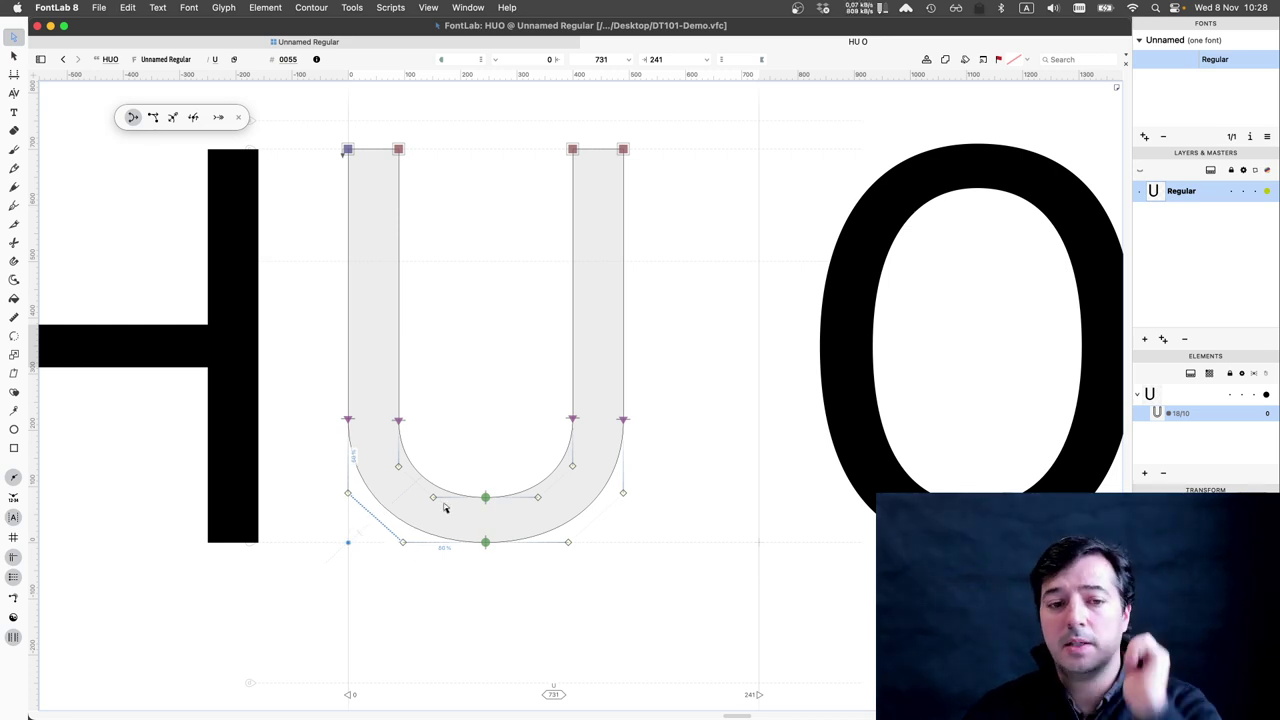
- Align the two outer nodes where the stems meet the bottom curve at one height and move them to y = 230
click(347, 419)
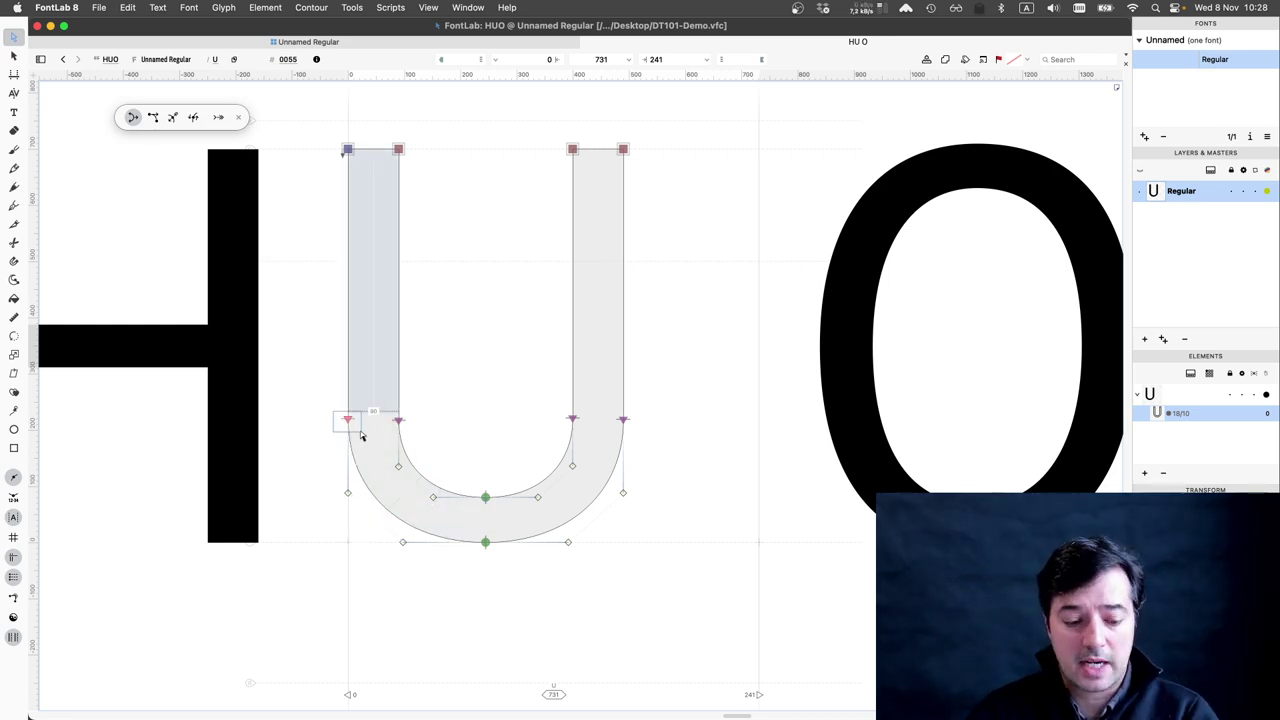
shift+click(623, 420)
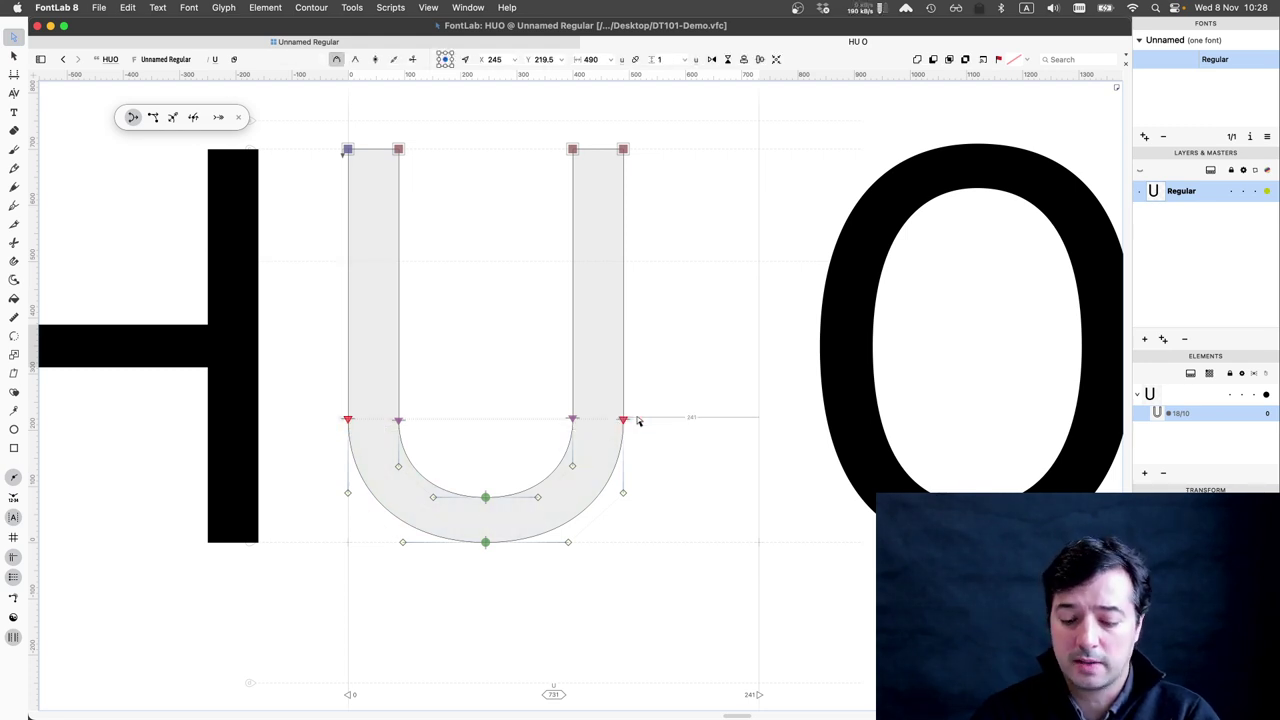
key(super+alt+a)
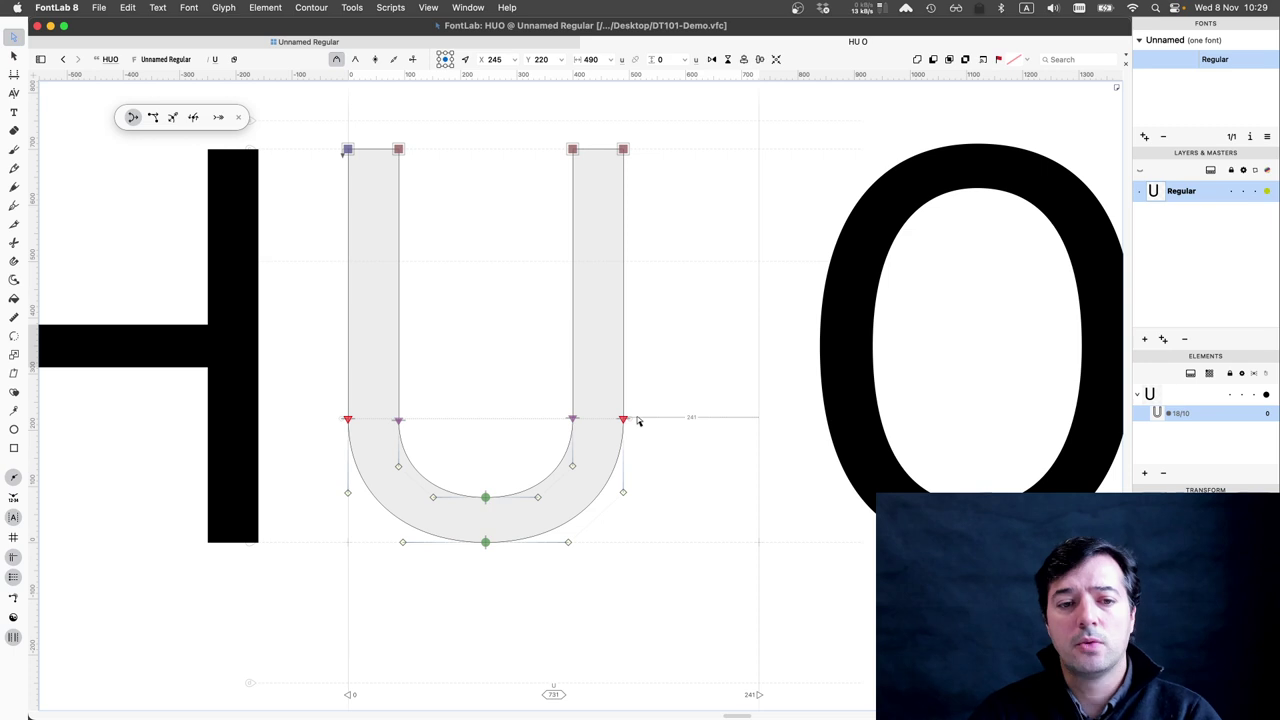
key(shift+Down)
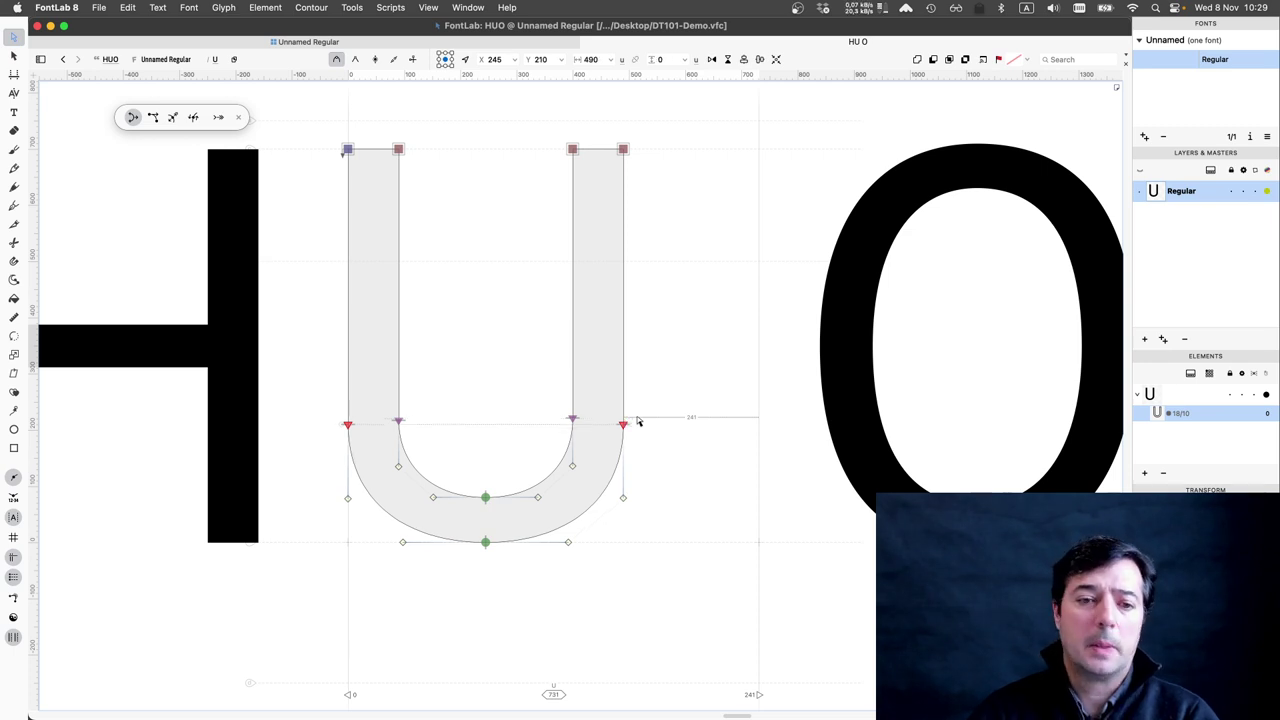
key(shift+Up)
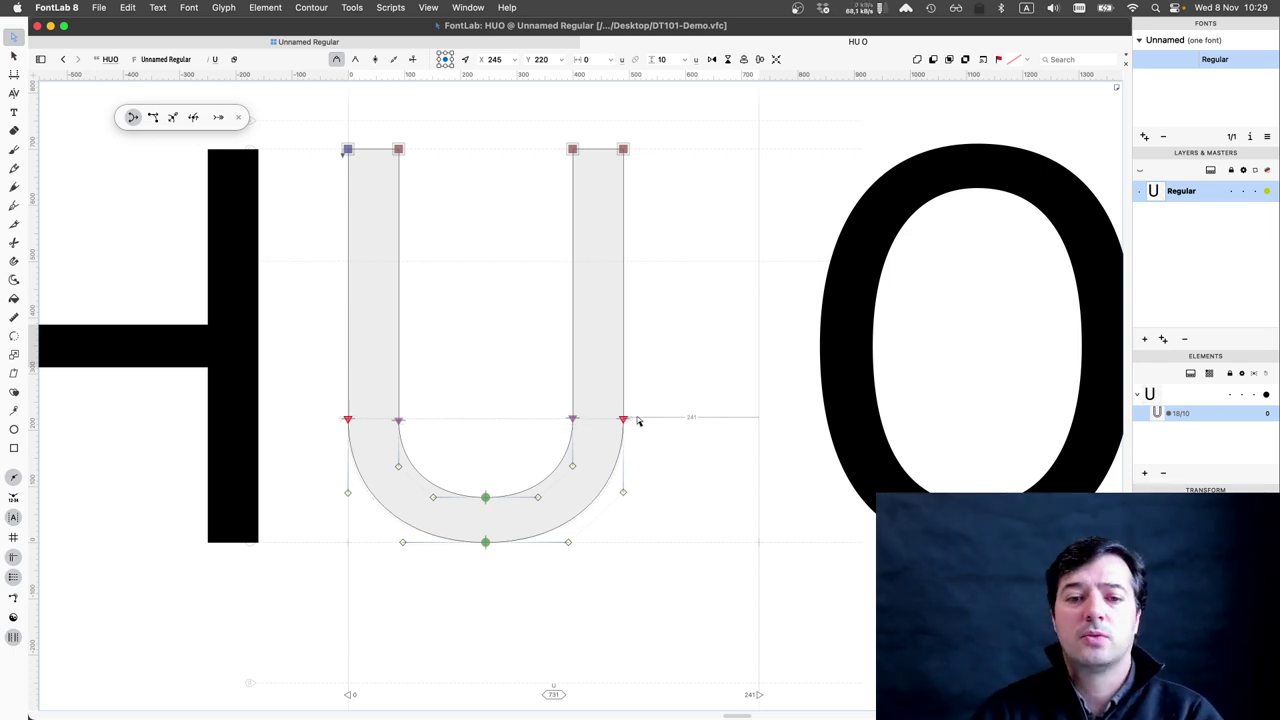
key(shift+Up)
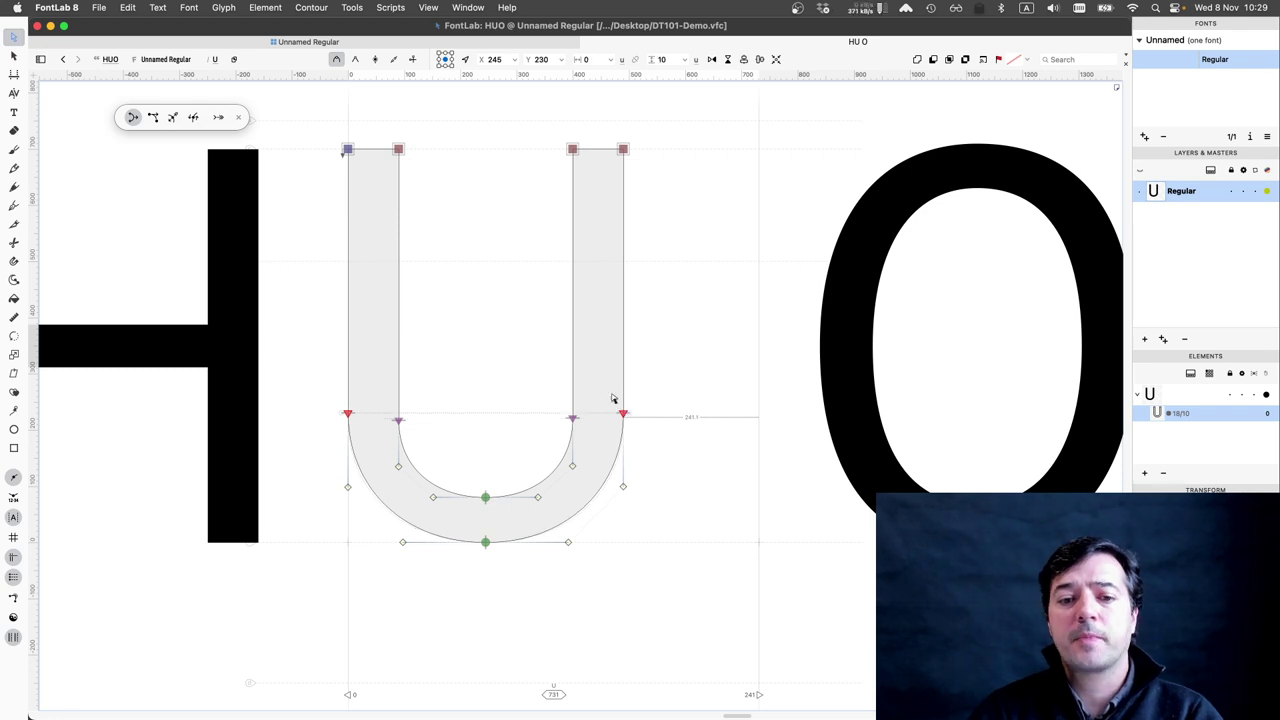
key(space)
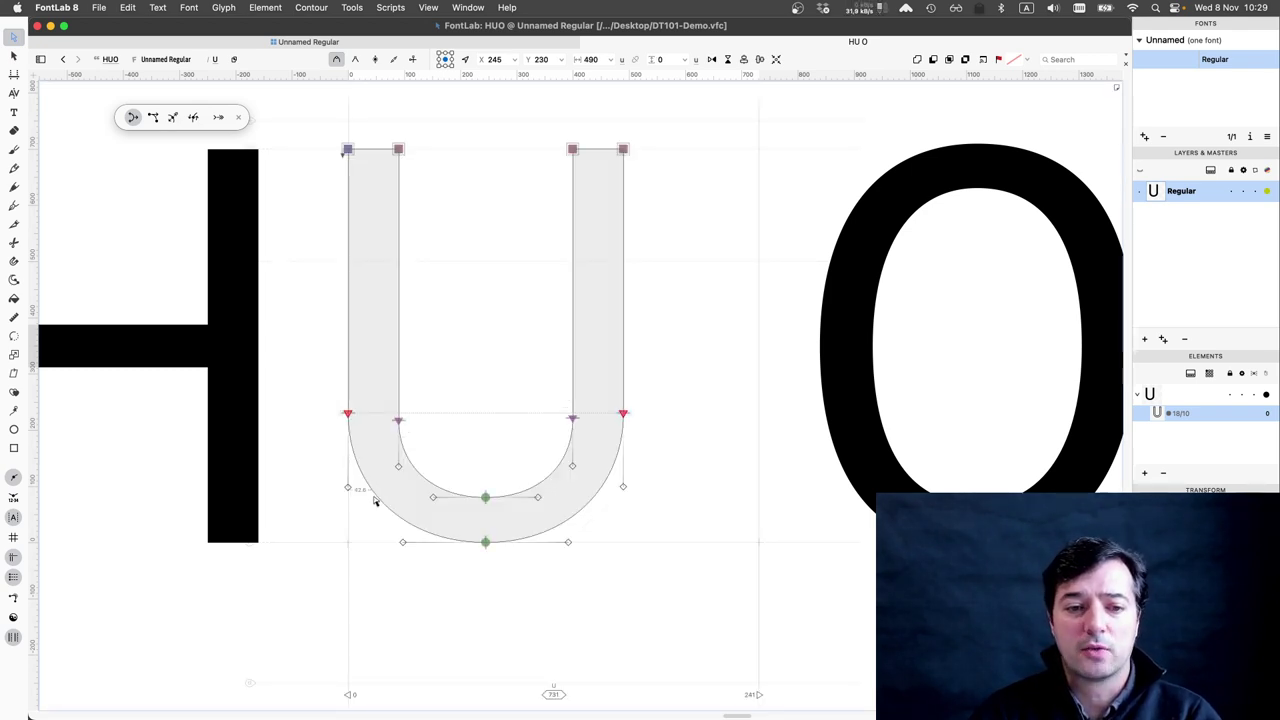
- Increase the tension of the U's two outer bottom curve segments by the same amount to make the outer curve squarer
click(370, 515)
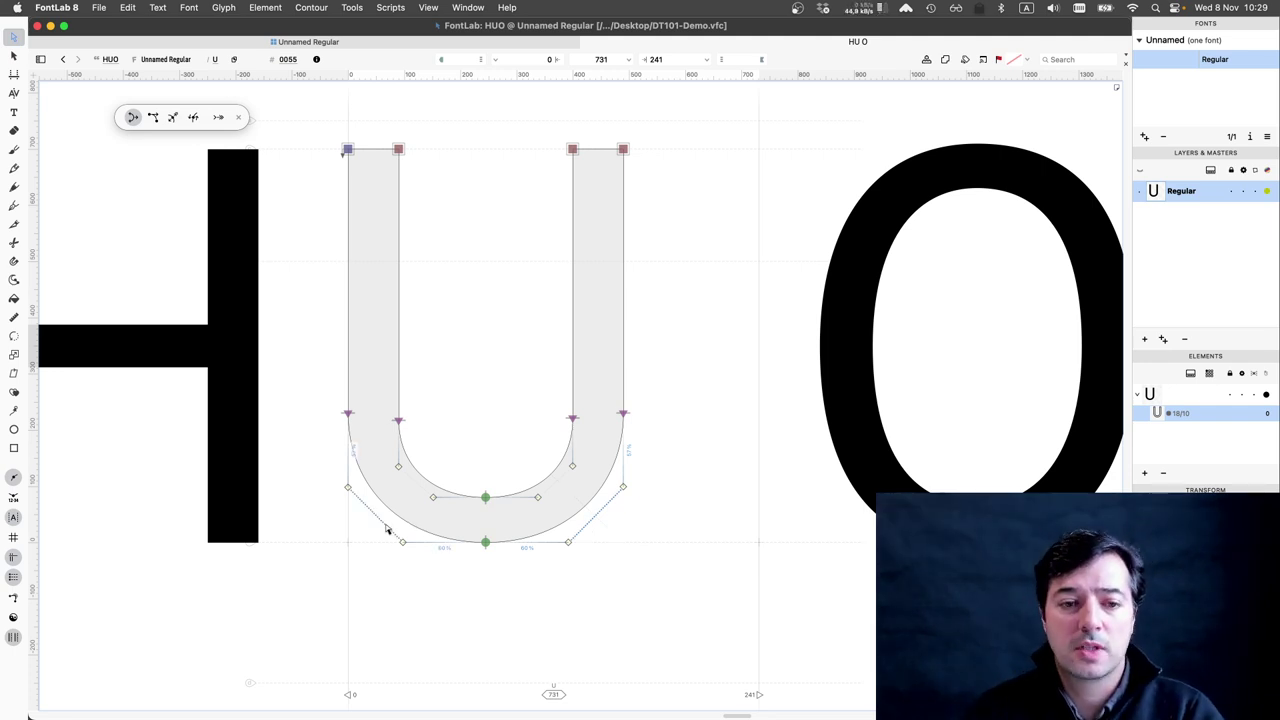
drag(387, 529, 388, 531)
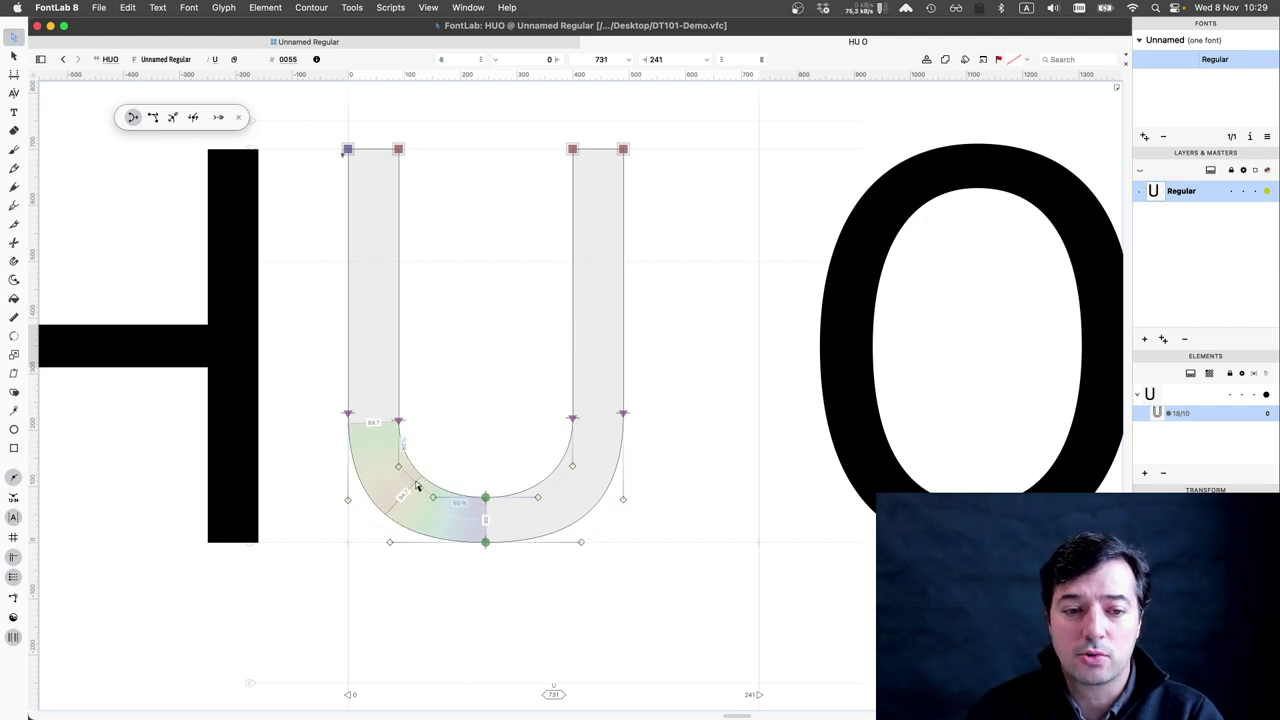
- Try raising the left inner node where stem meets curve by 10 units to y = 227, and move it back down
click(571, 418)
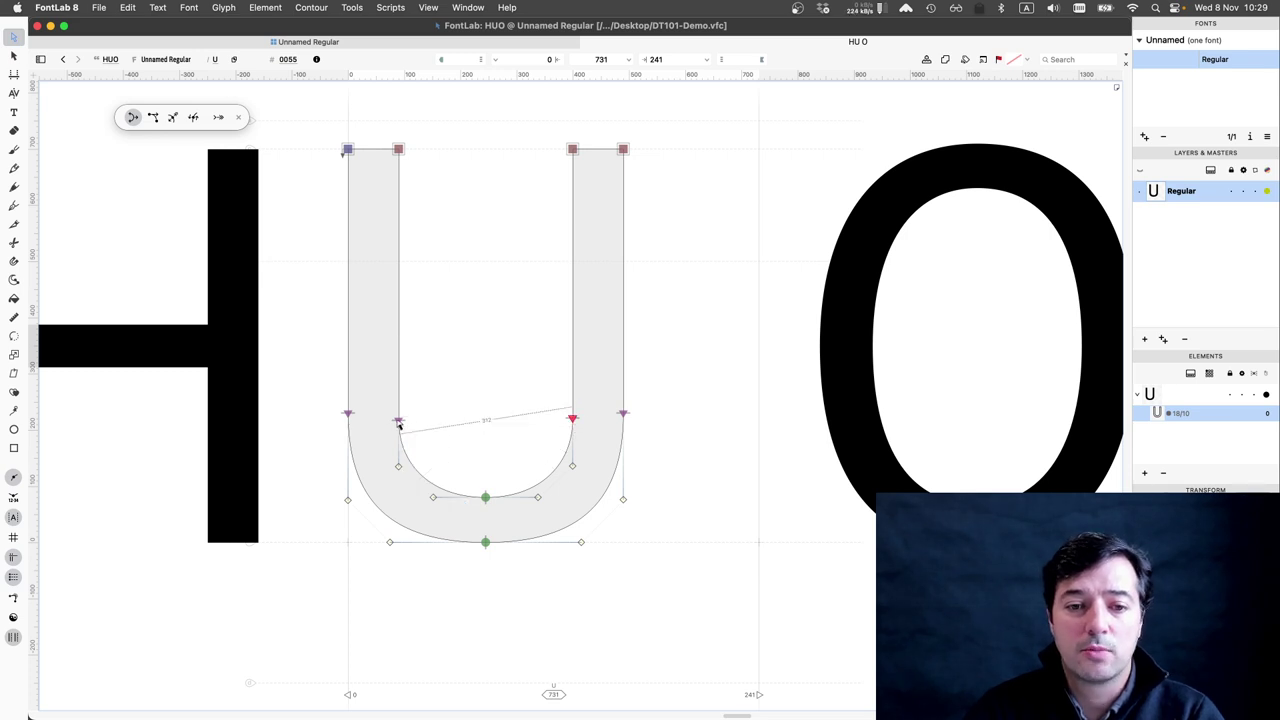
key(Tab)
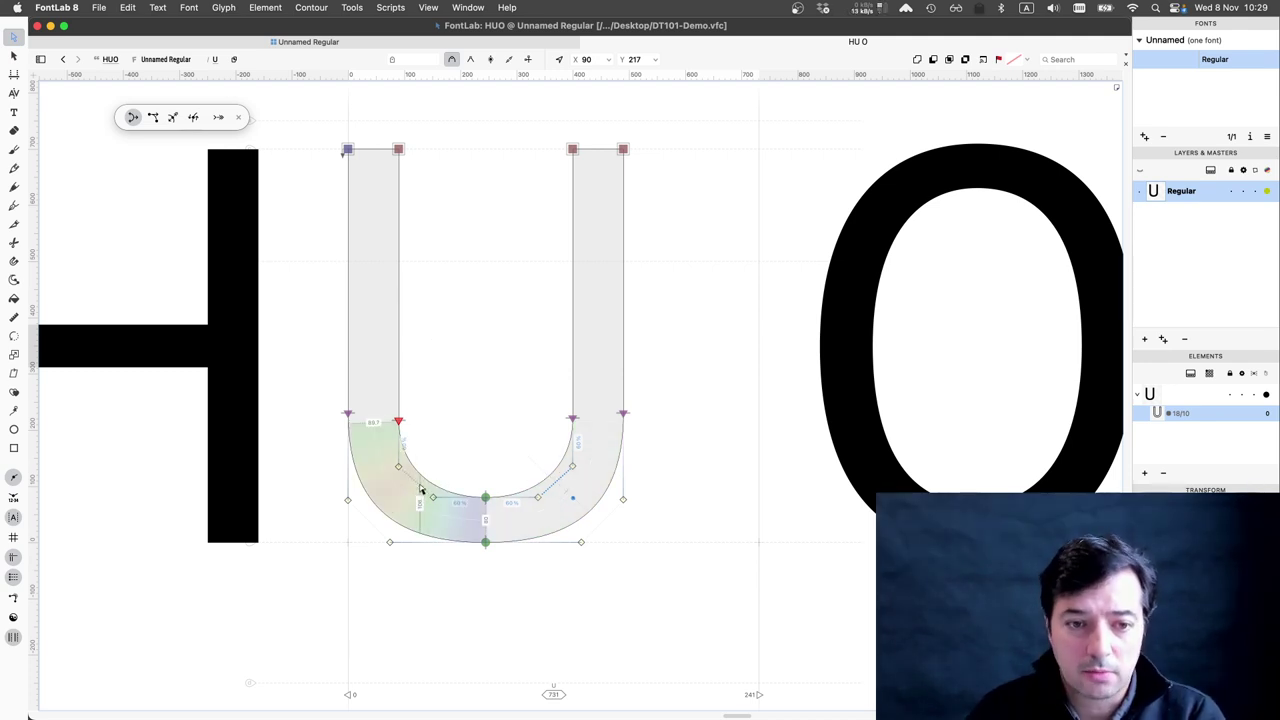
key(shift+Up)
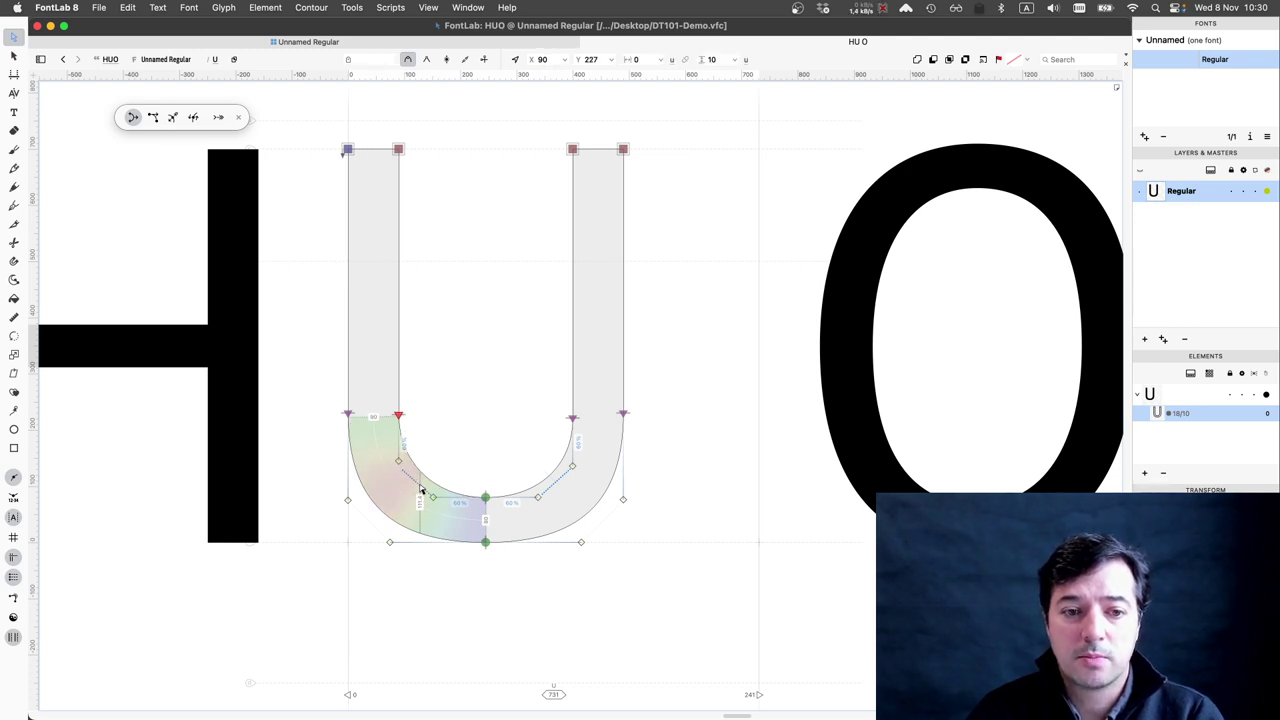
key(shift+Down)
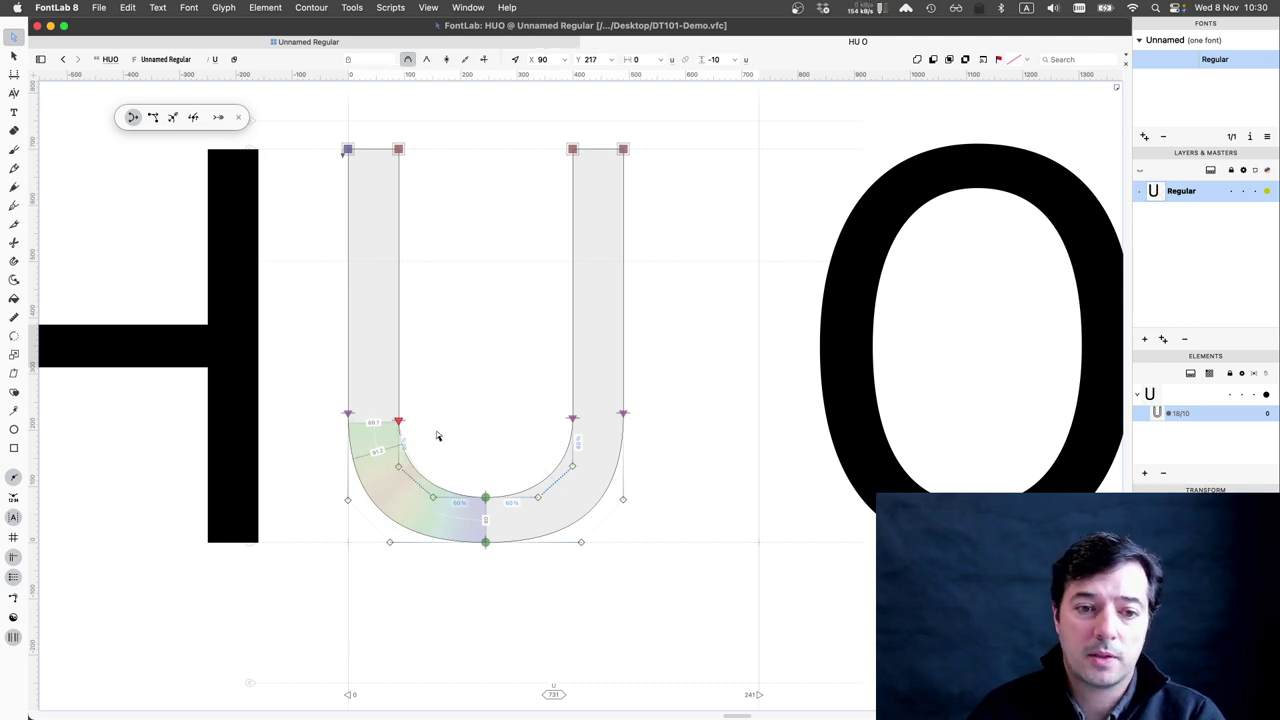
- Select the U's two inner bottom curve segments, increase their tension together to about 69%, and preview the filled letter
click(415, 490)
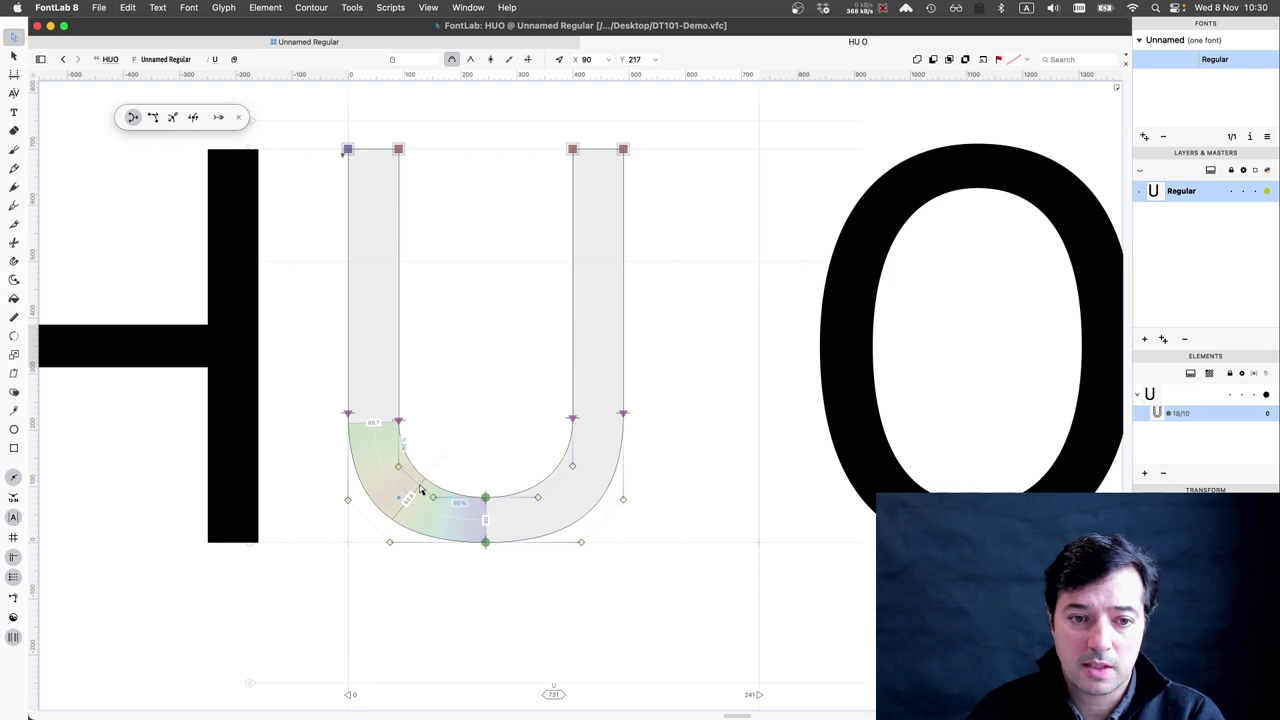
click(550, 488)
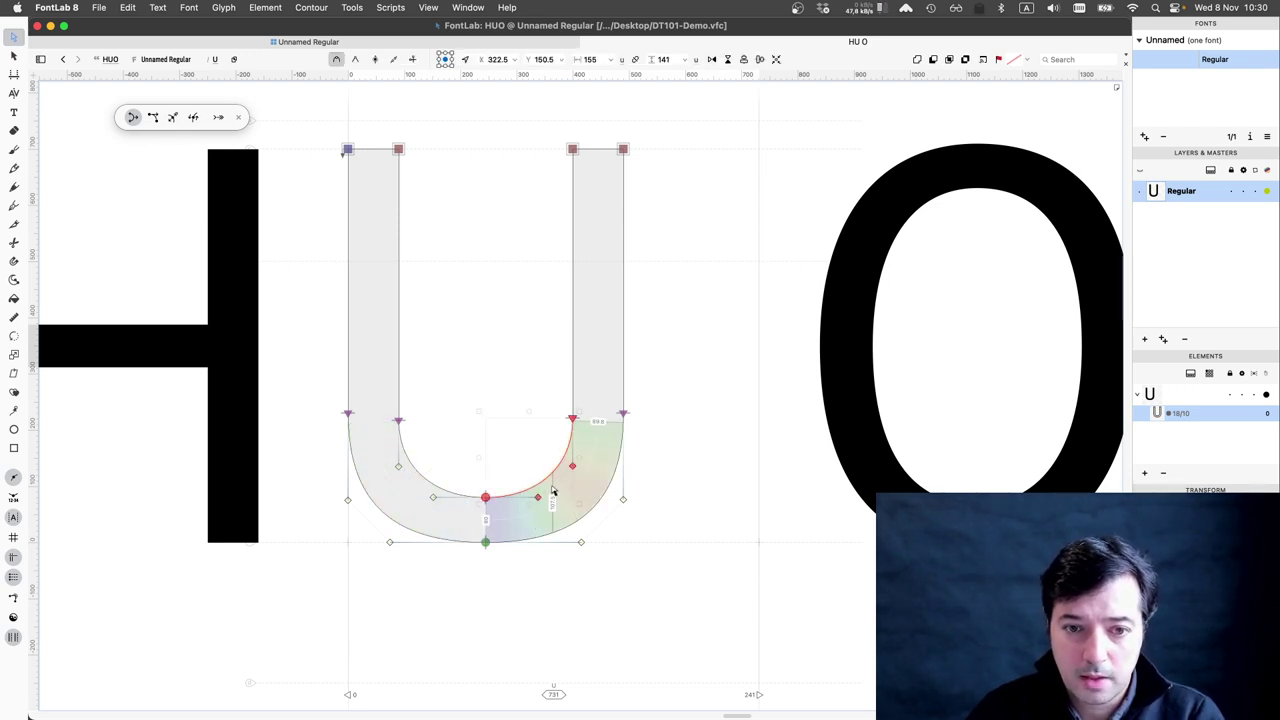
click(565, 489)
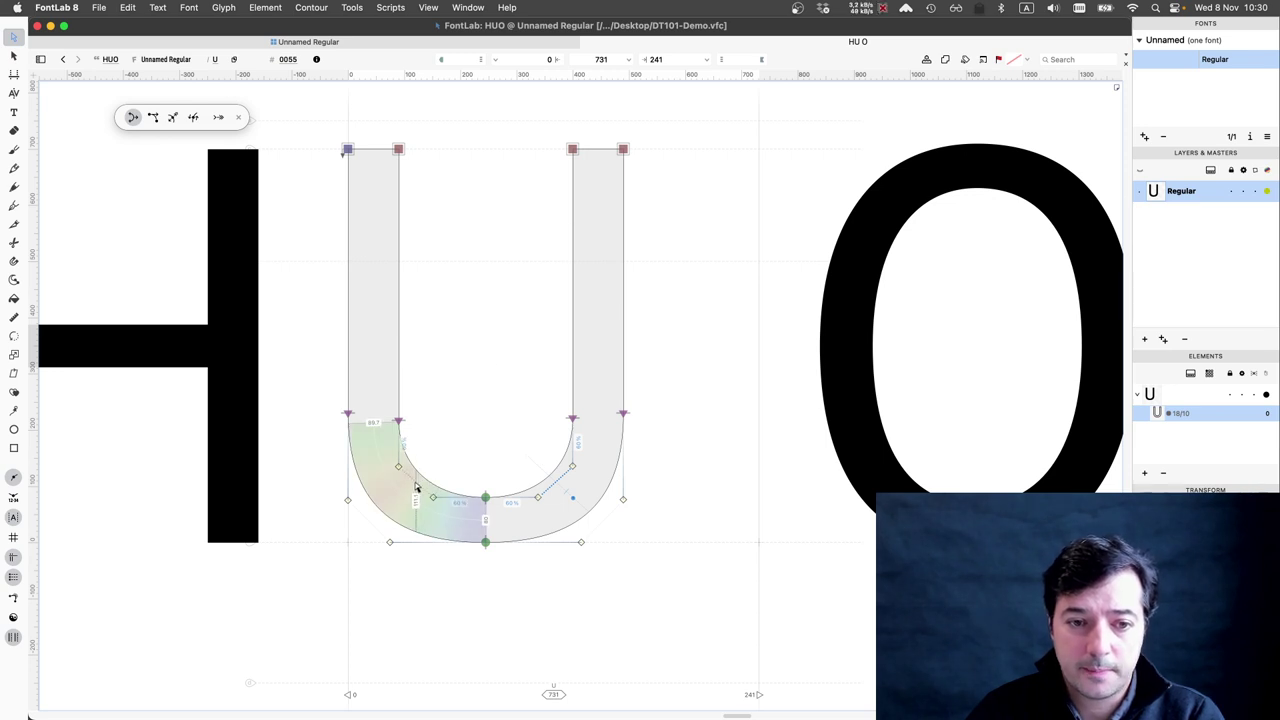
drag(417, 486, 418, 488)
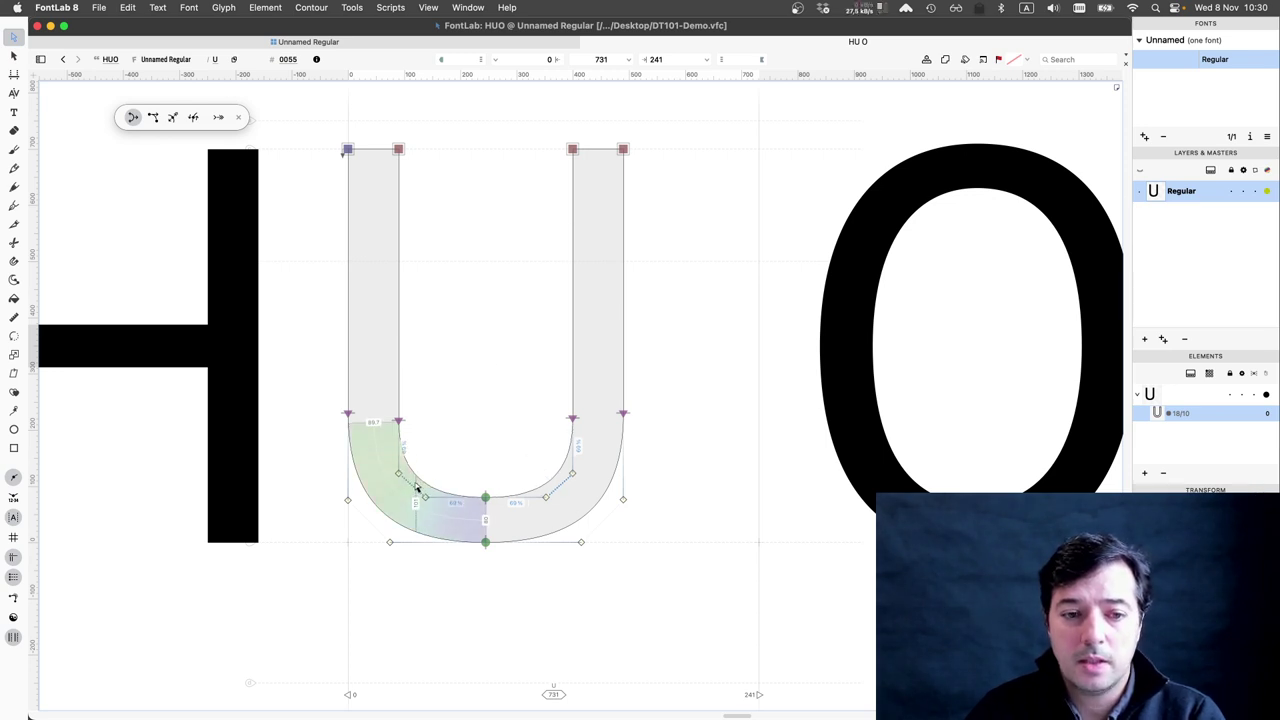
key(space)
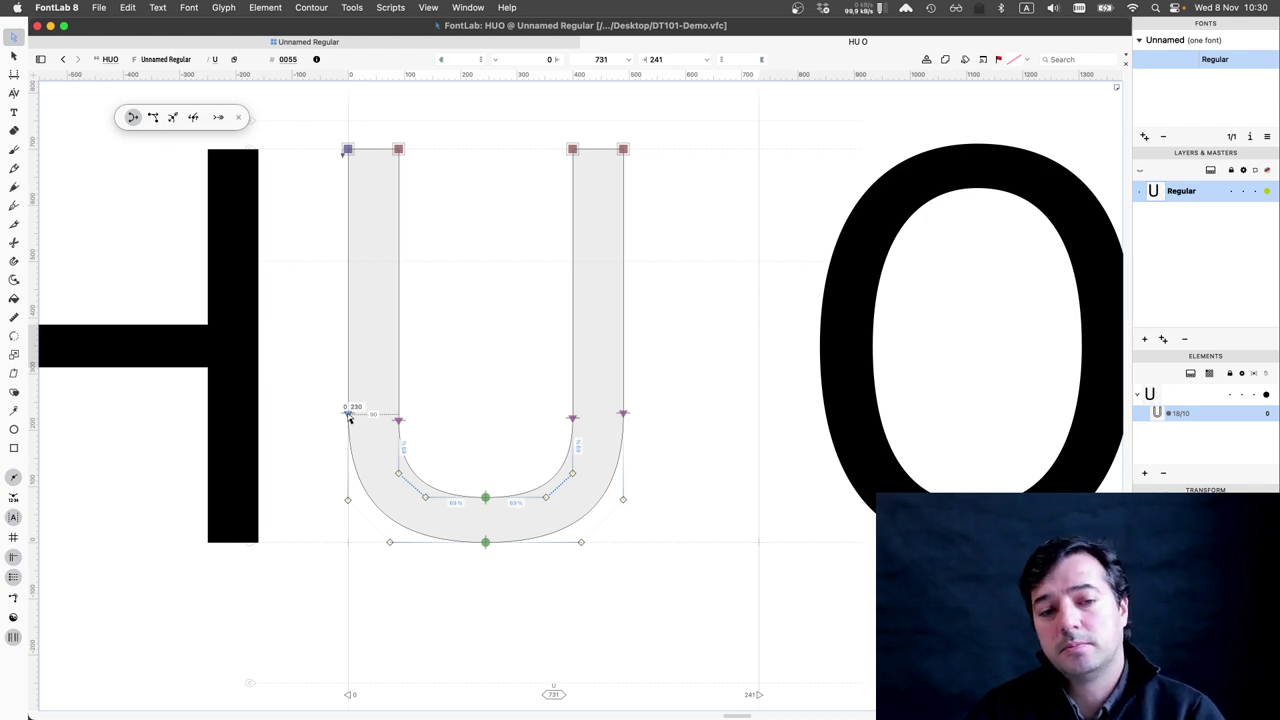
- Raise the two outer nodes where the stems meet the bottom curve to y = 237 and preview the letter
click(348, 415)
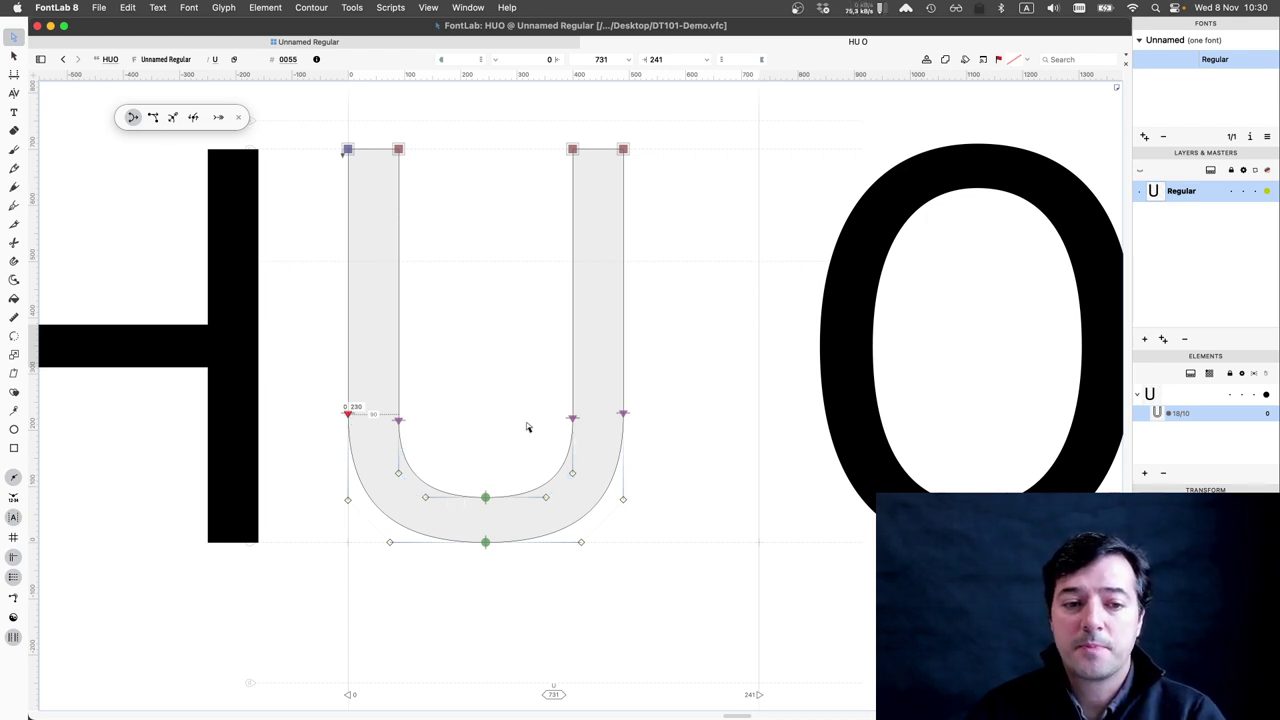
shift+click(623, 416)
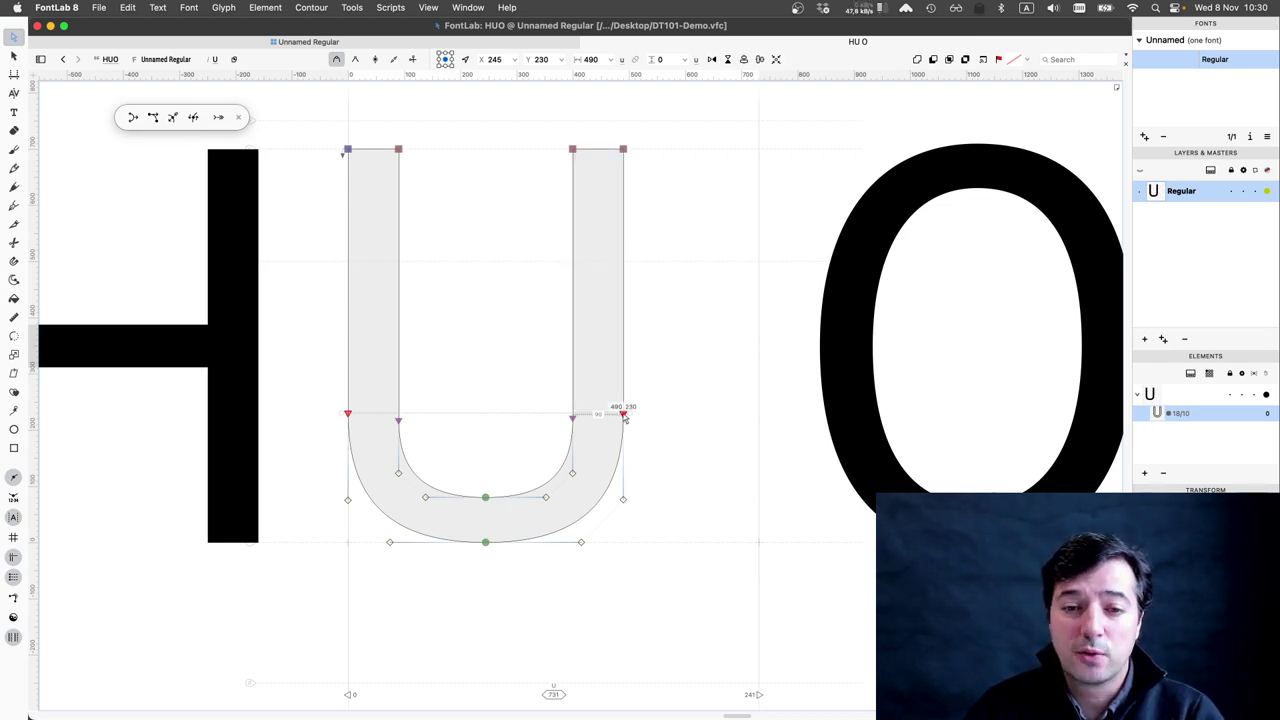
mouse_move(624, 414)
mouse_down()
mouse_move(622, 355)
mouse_move(627, 413)
mouse_up()
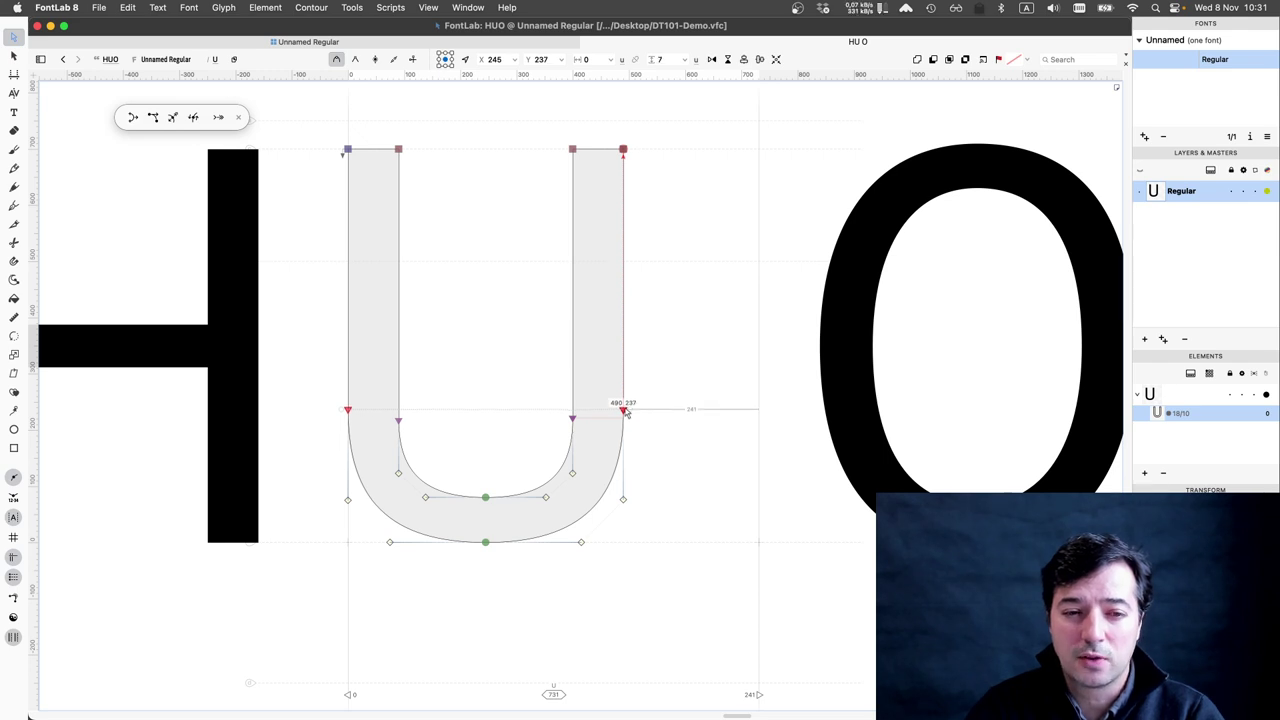
key(space)
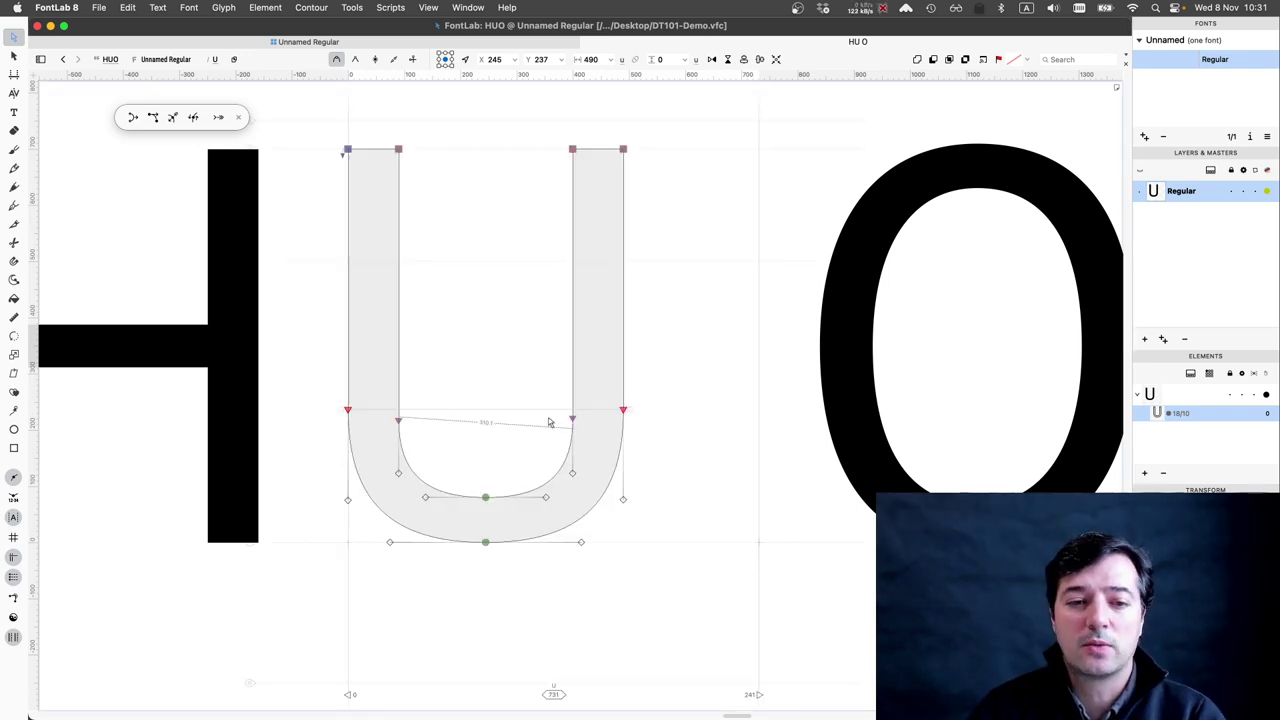
- Raise the two inner nodes where the stems meet the curve by 10 units, centring the pair at y = 229, and preview
drag(389, 418, 575, 424)
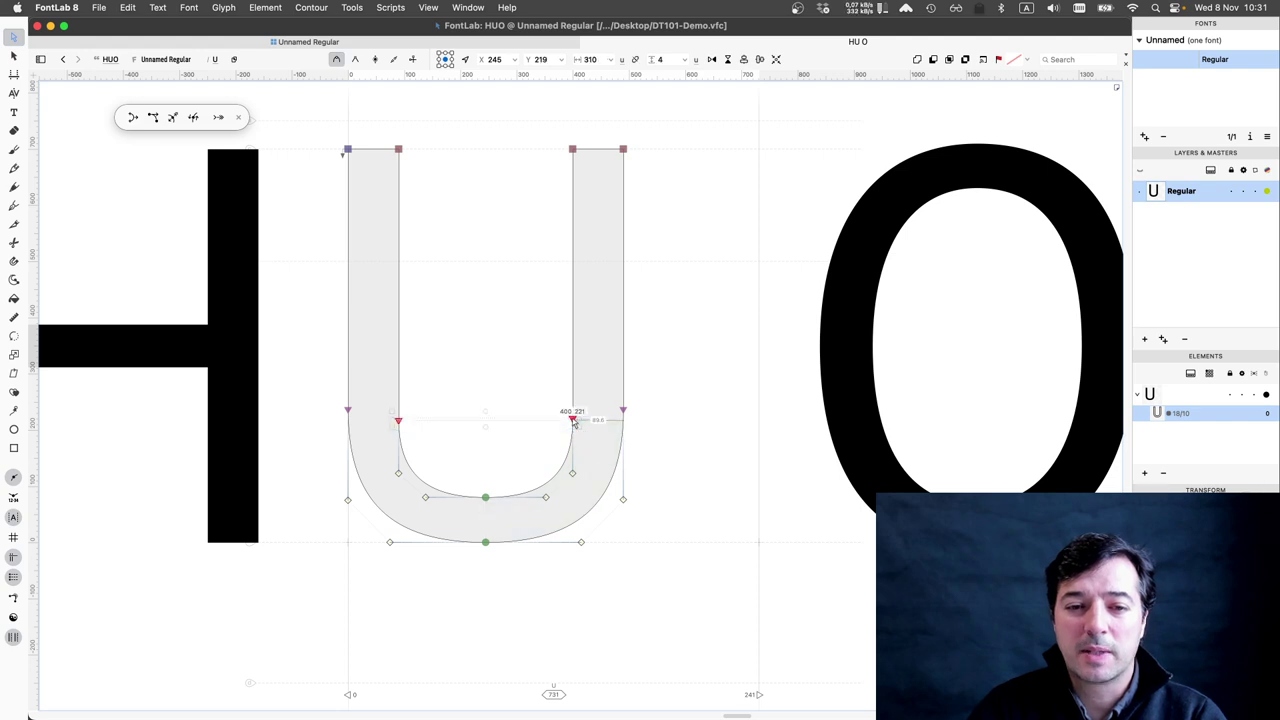
click(574, 421)
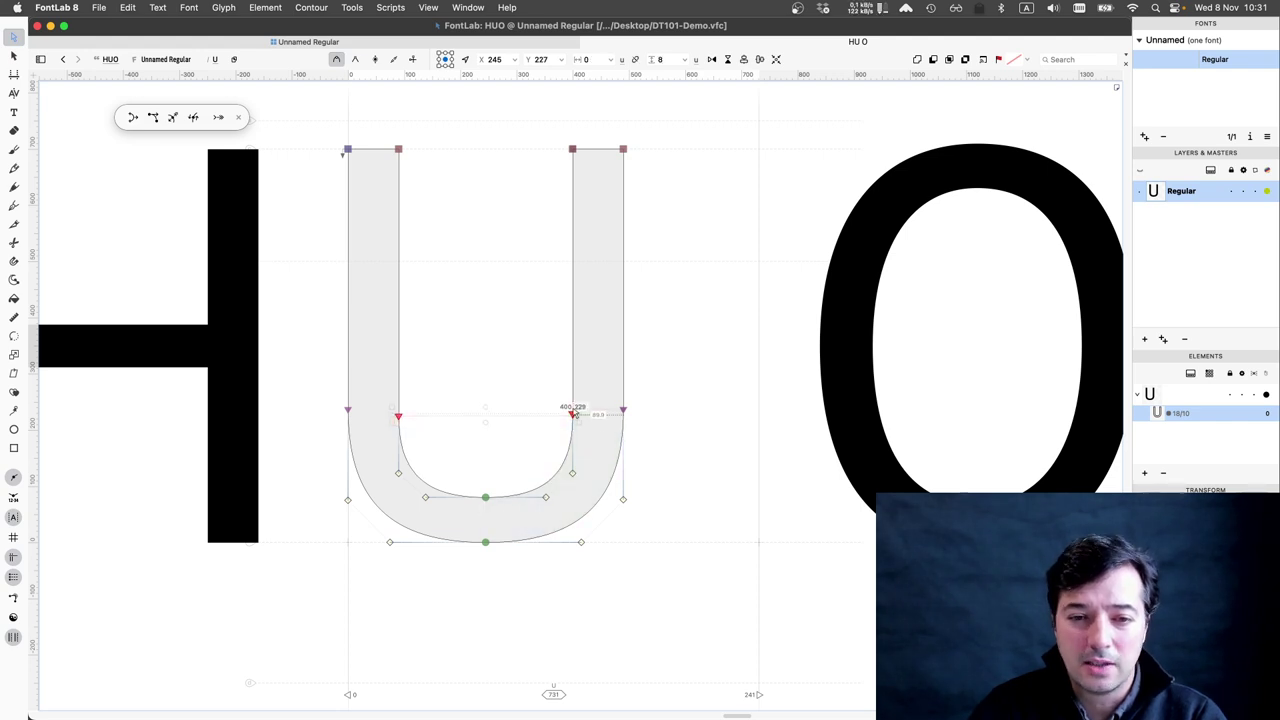
drag(575, 420, 575, 417)
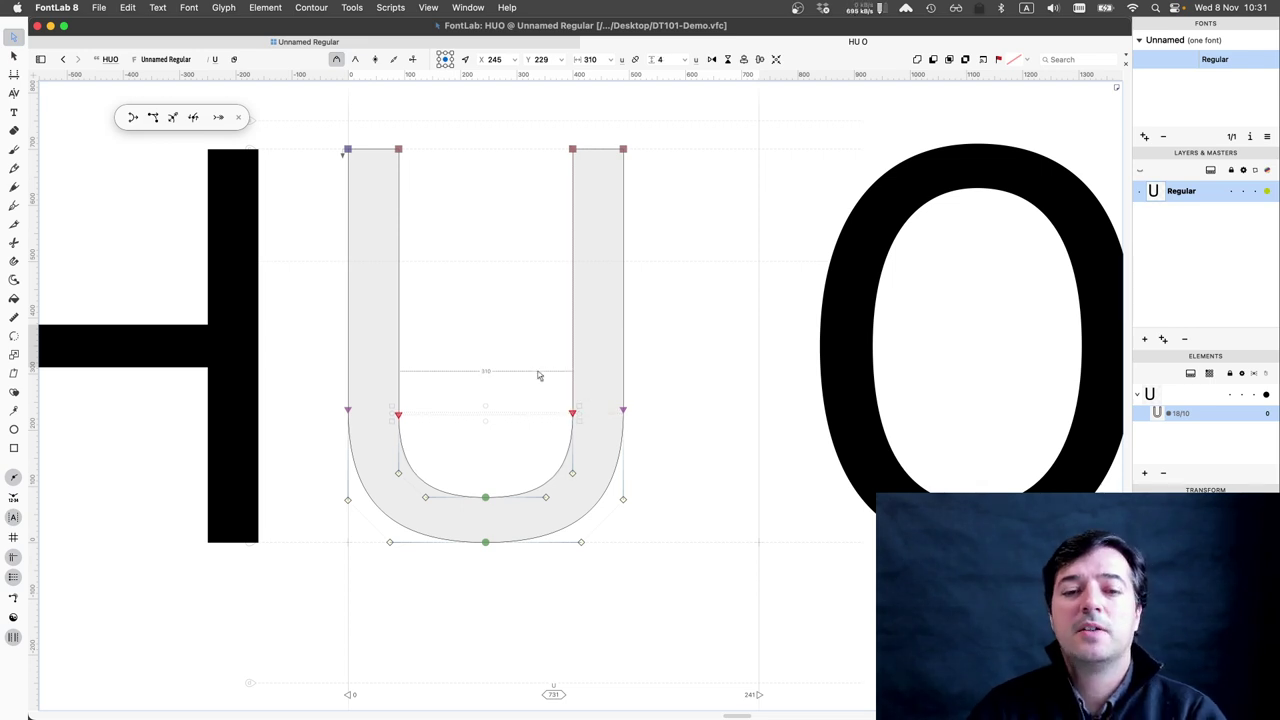
key(space)
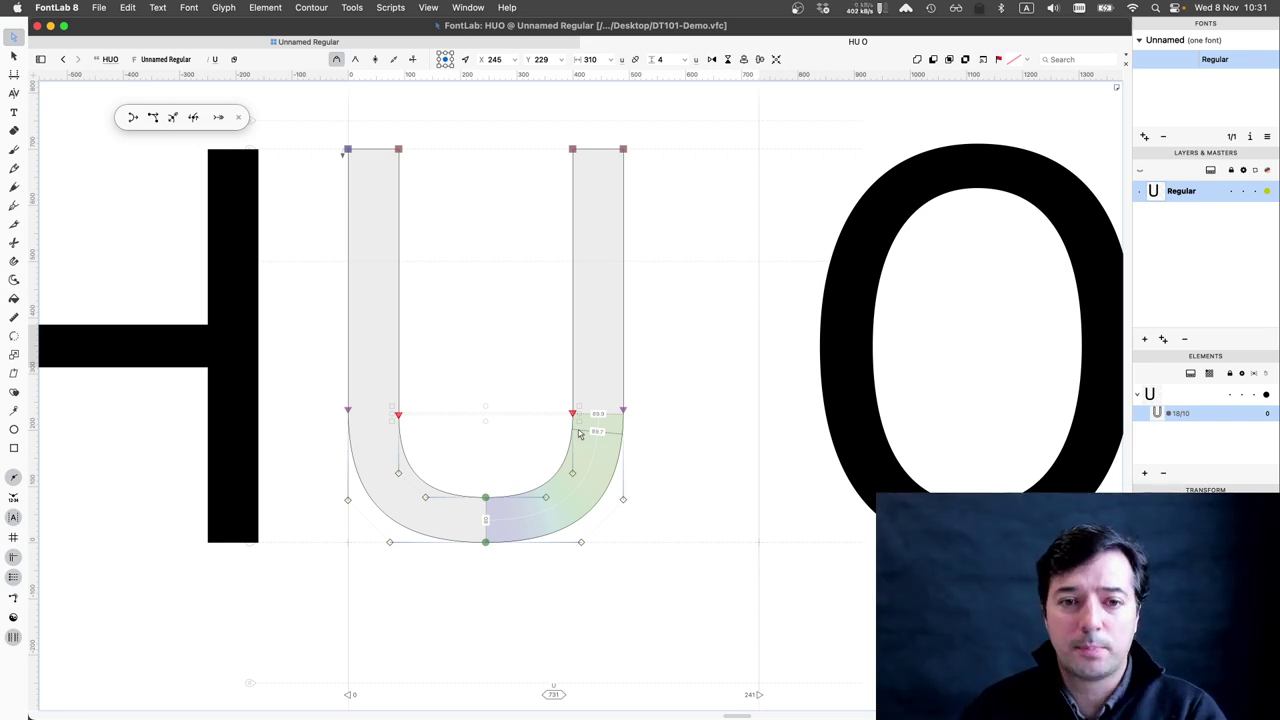
- Move the whole U right 124 units within its advance width, lower its bottom curve nodes 10 units for baseline overshoot, and preview
key(super+a)
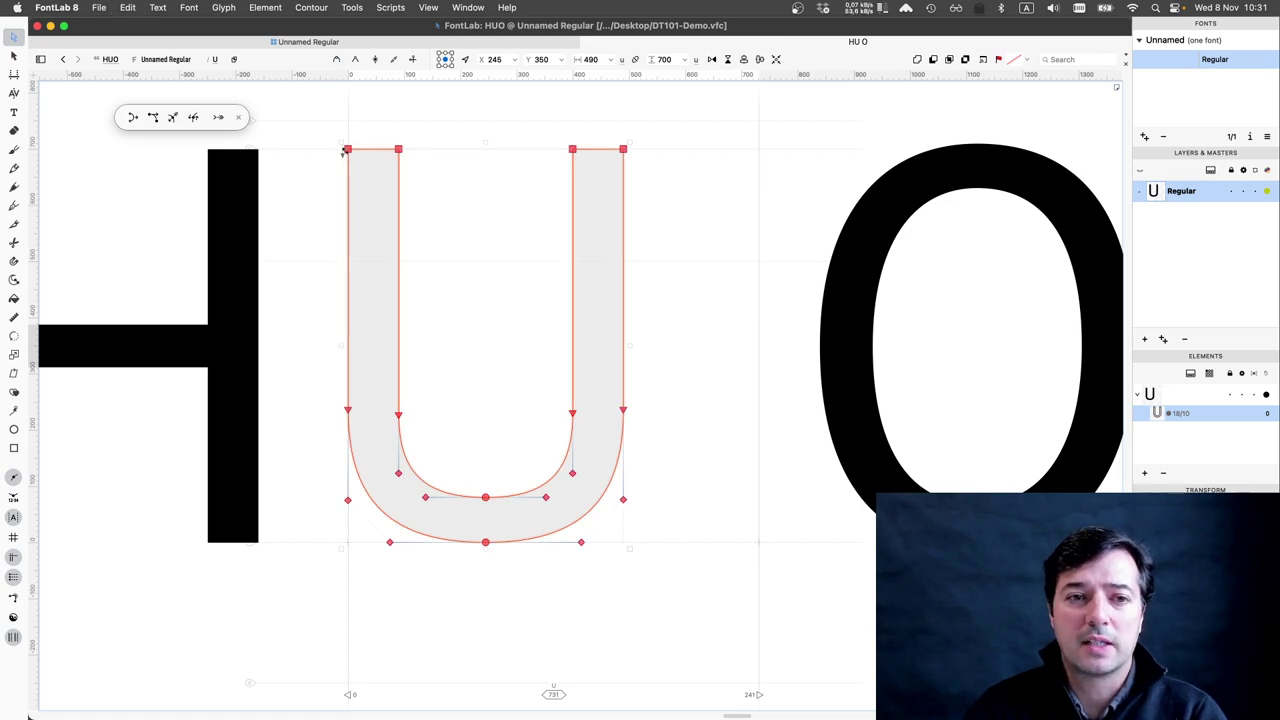
drag(348, 153, 418, 151)
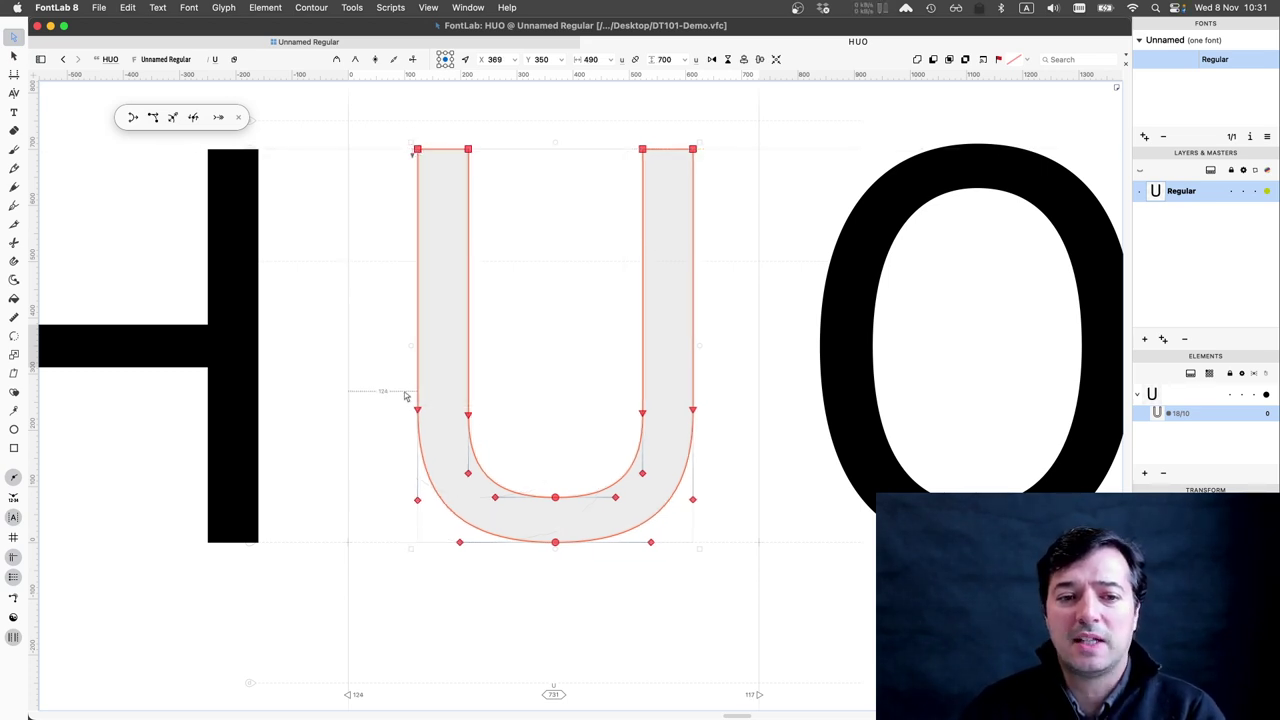
drag(398, 392, 712, 567)
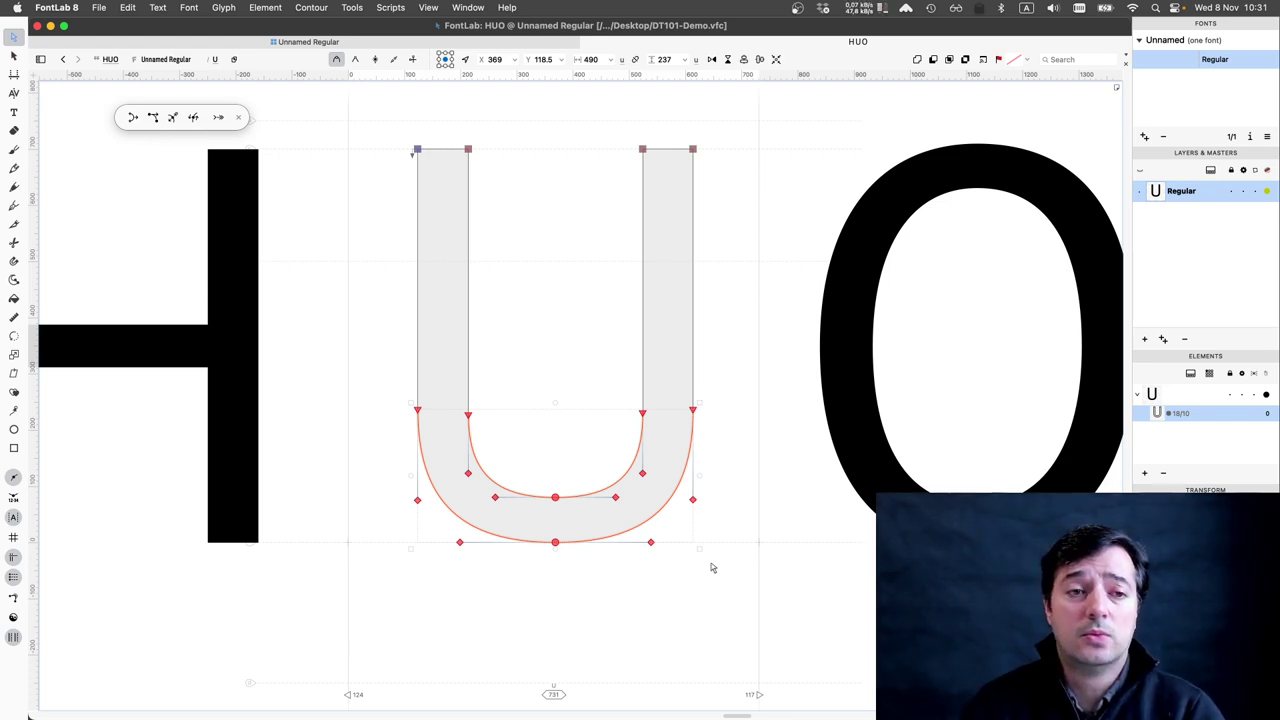
click(133, 118)
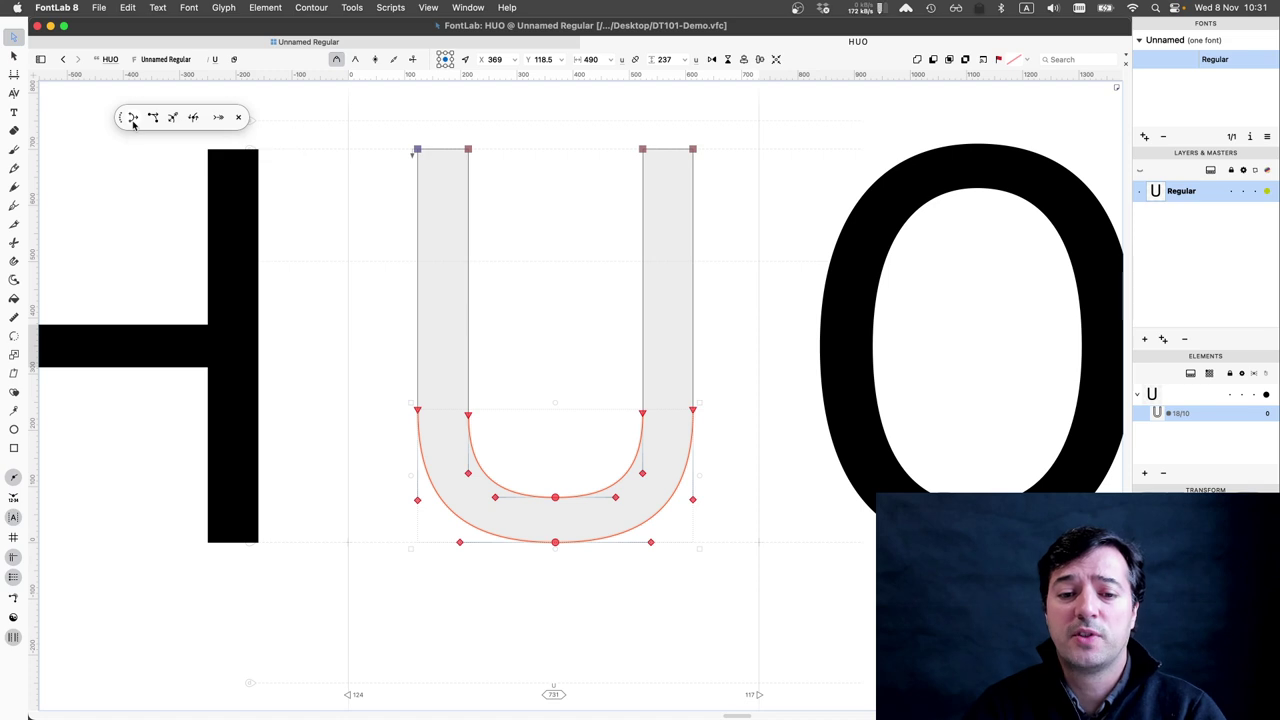
key(shift+Down)
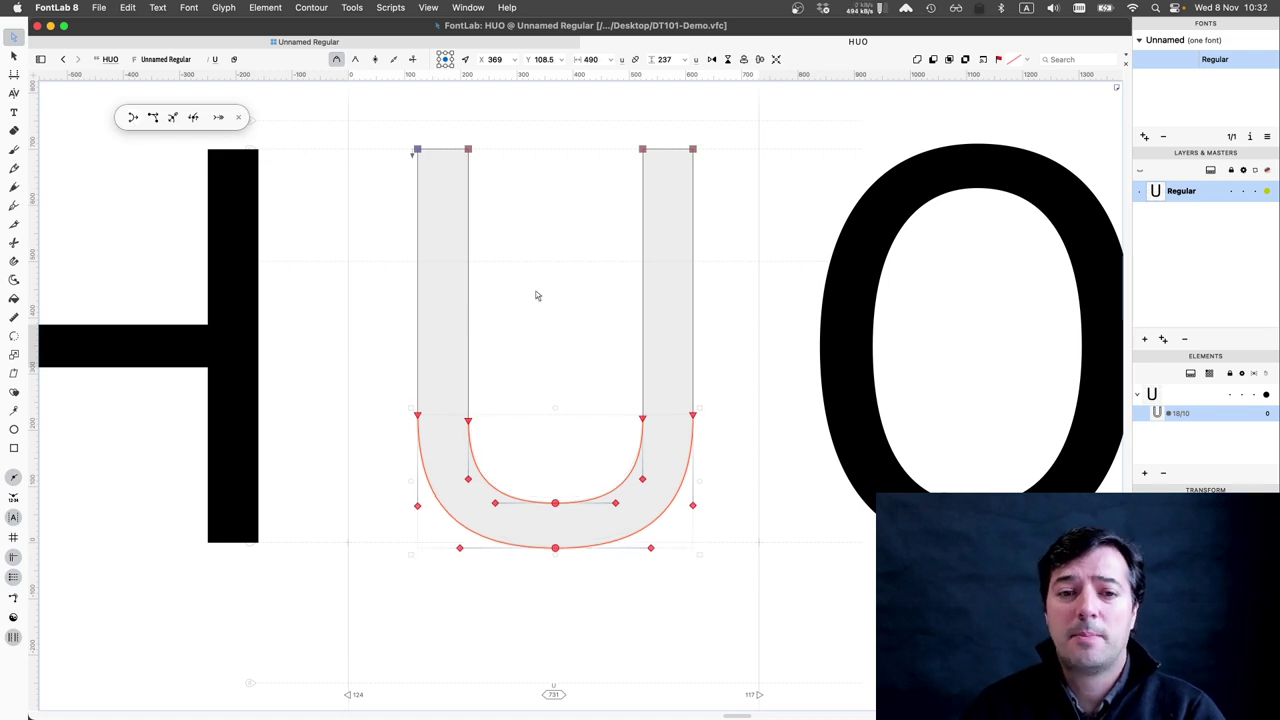
click(536, 295)
key(space)
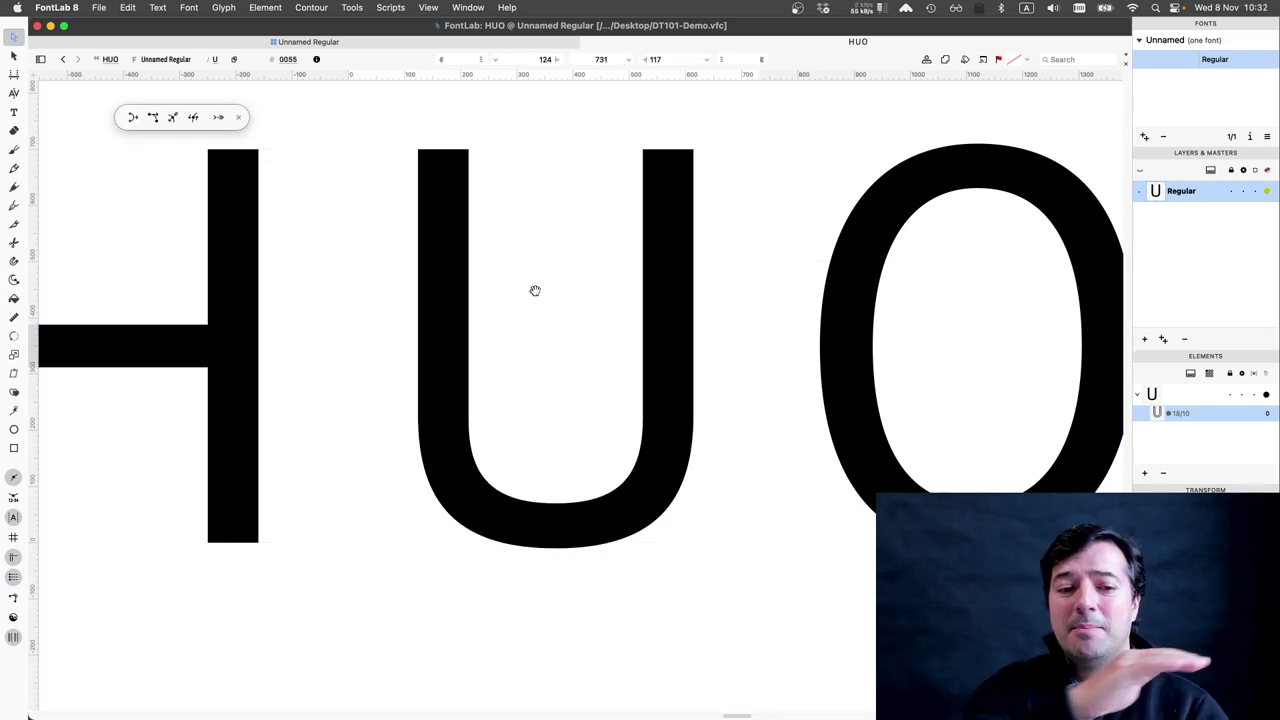